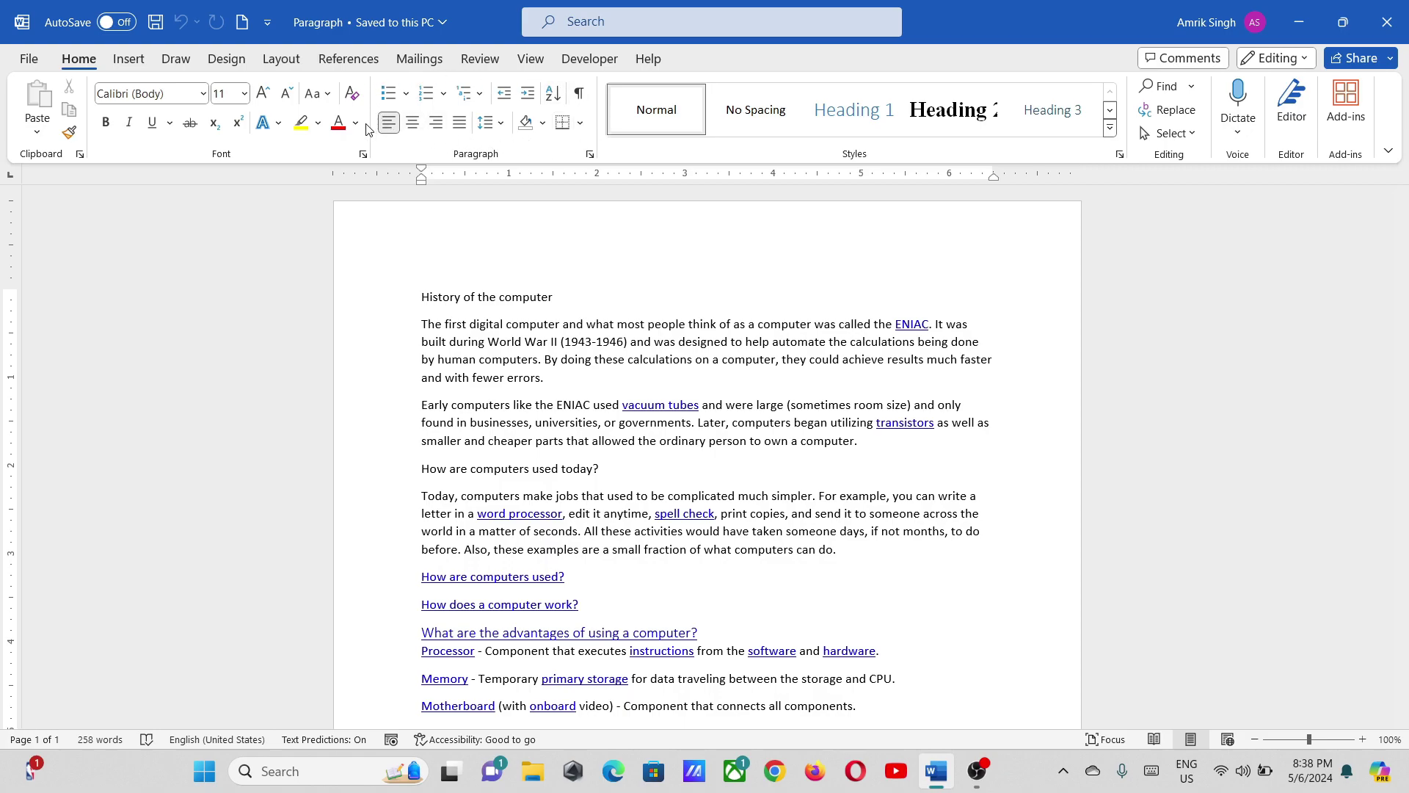
Step: Look over the Paragraph dialog without changes and toggle formatting marks on and off to review the text
{"action": "left_click", "coordinate": [589, 154]}
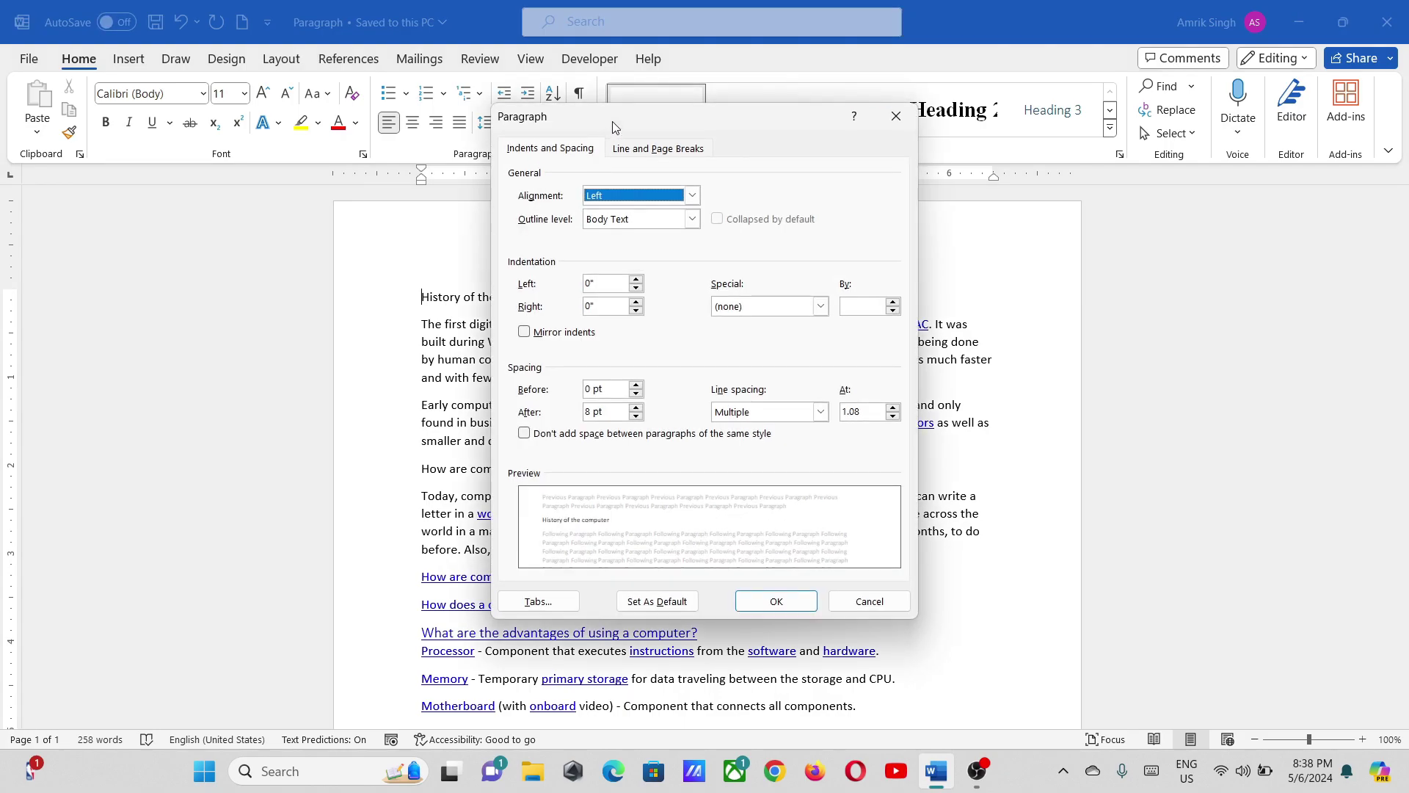
{"action": "left_click_drag", "start_coordinate": [615, 127], "coordinate": [724, 119]}
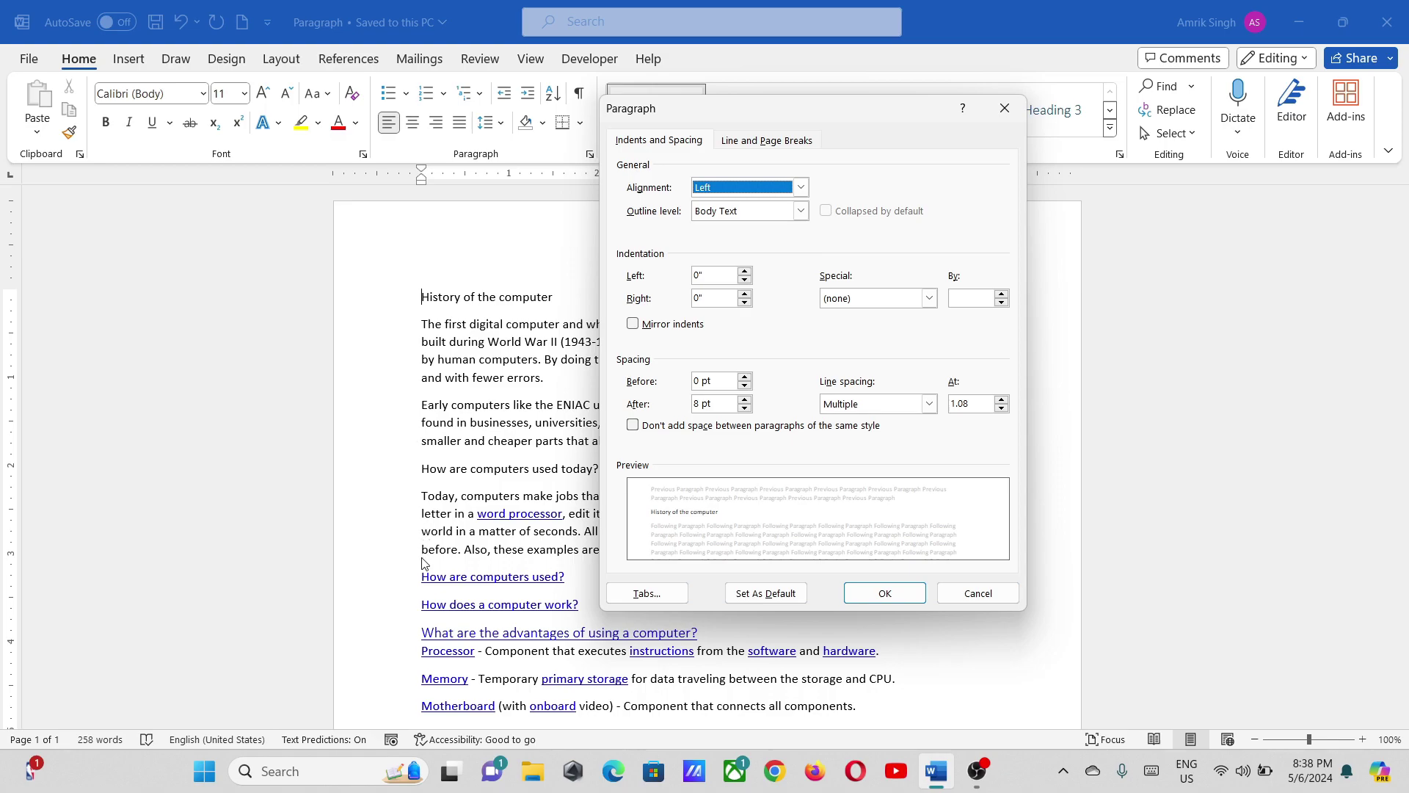
{"action": "left_click", "coordinate": [972, 590]}
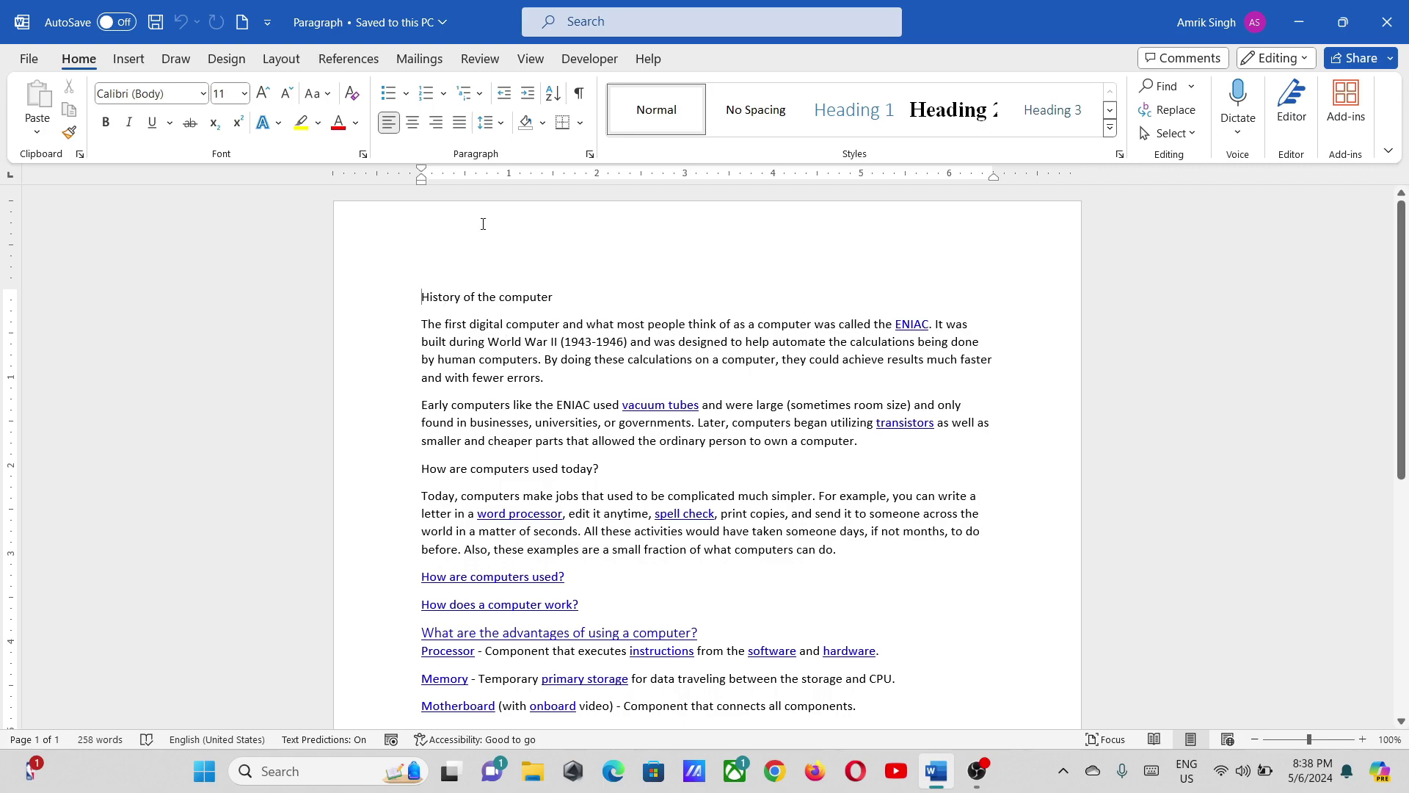
{"action": "left_click", "coordinate": [579, 93]}
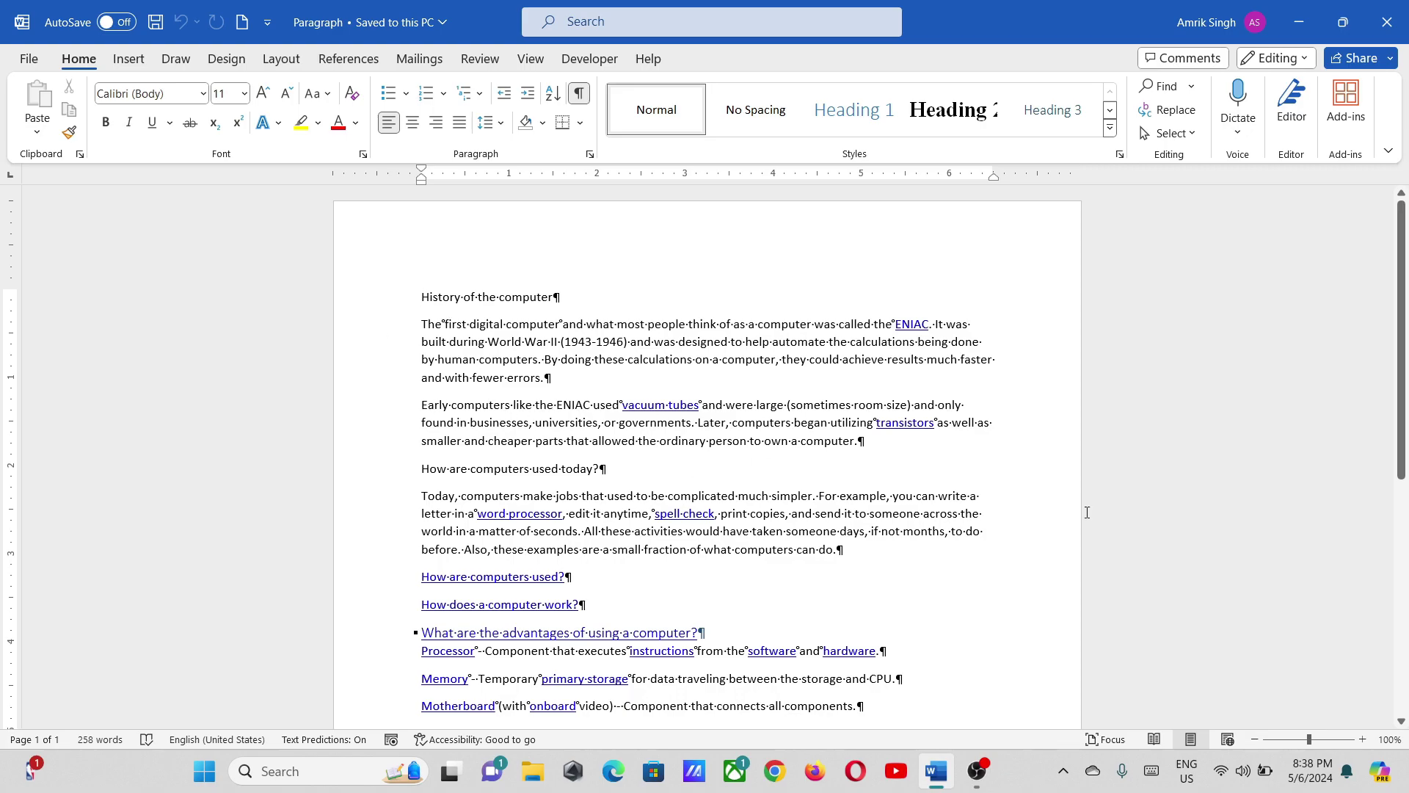
{"action": "scroll", "coordinate": [464, 402], "scroll_direction": "down", "scroll_amount": 4}
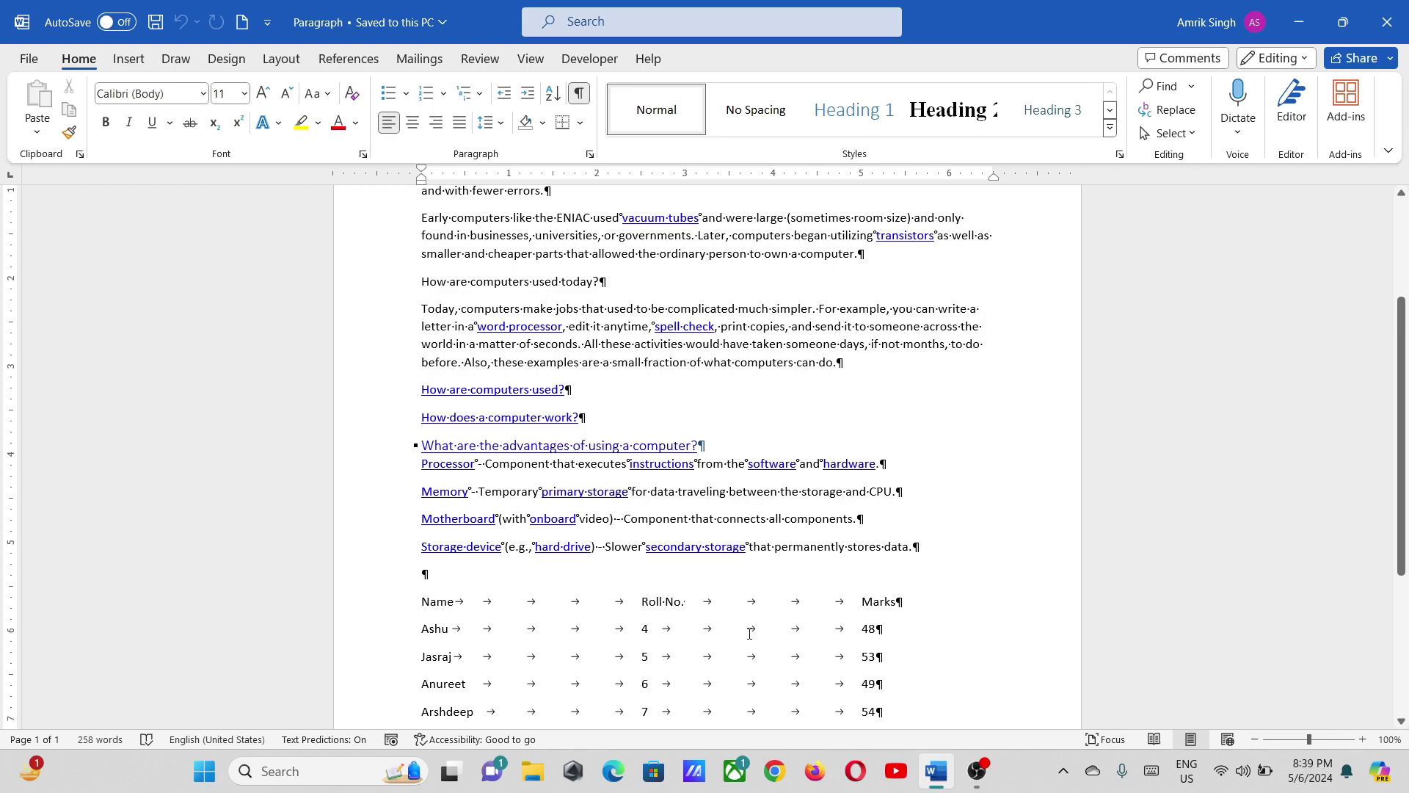
{"action": "scroll", "coordinate": [1366, 428], "scroll_direction": "down", "scroll_amount": 5}
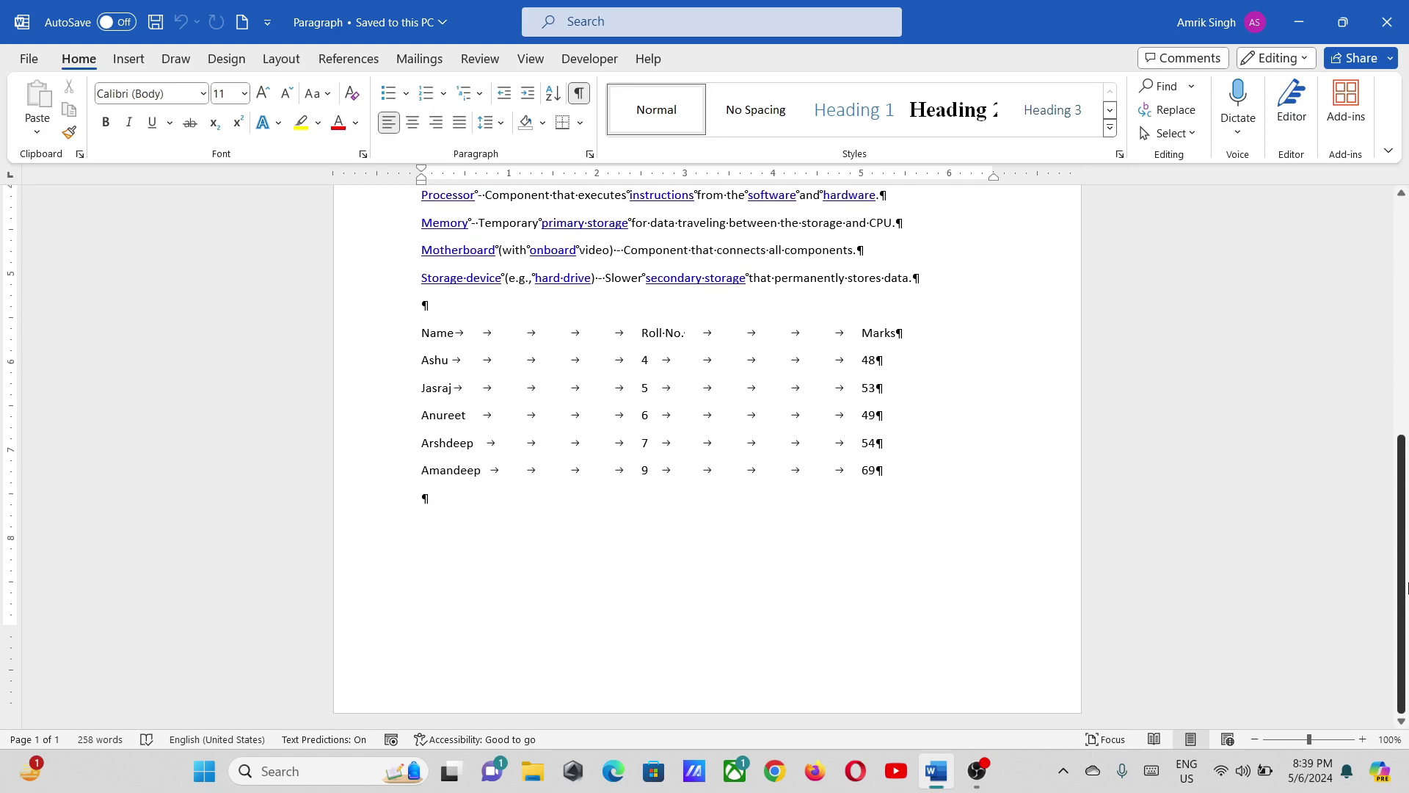
{"action": "scroll", "coordinate": [700, 420], "scroll_direction": "up", "scroll_amount": 10}
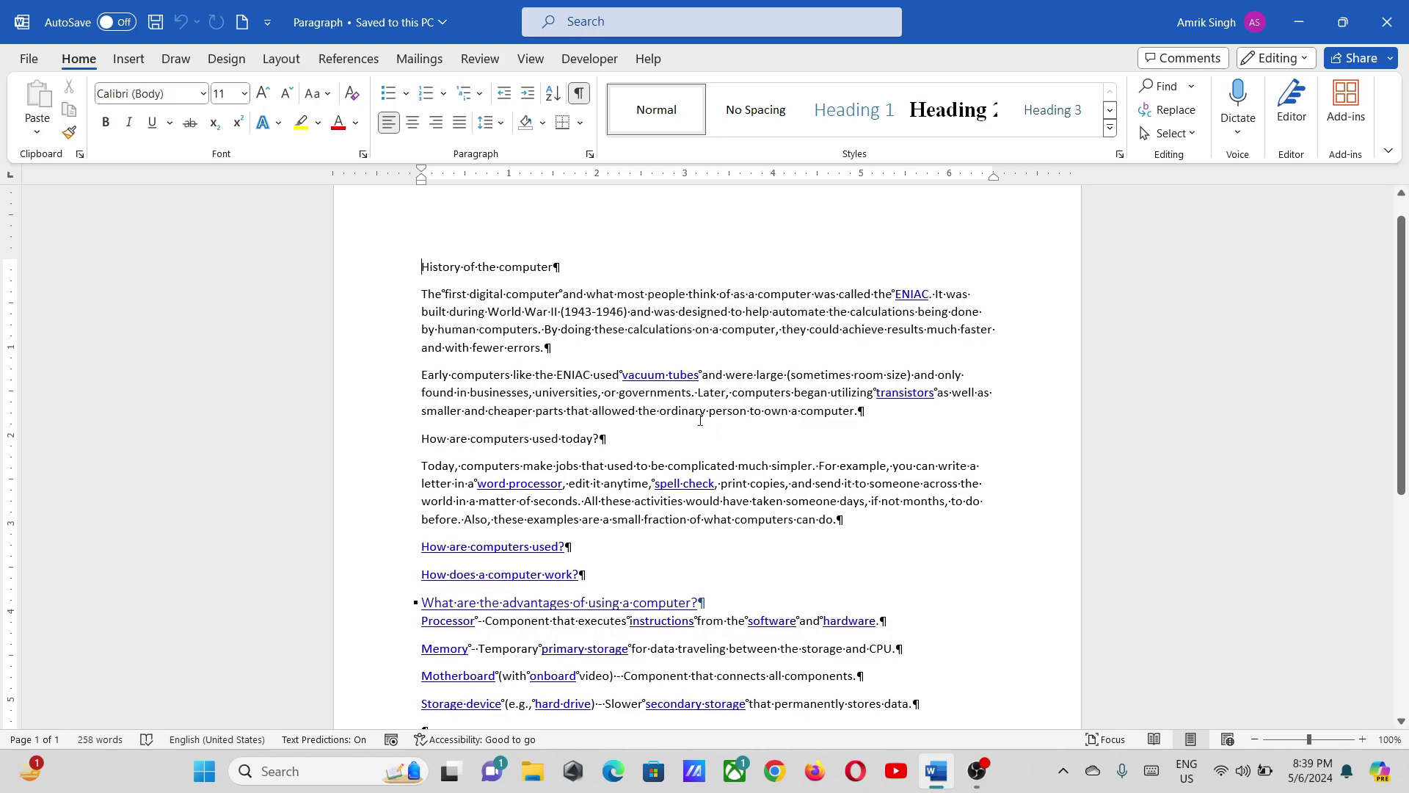
{"action": "left_click", "coordinate": [578, 93]}
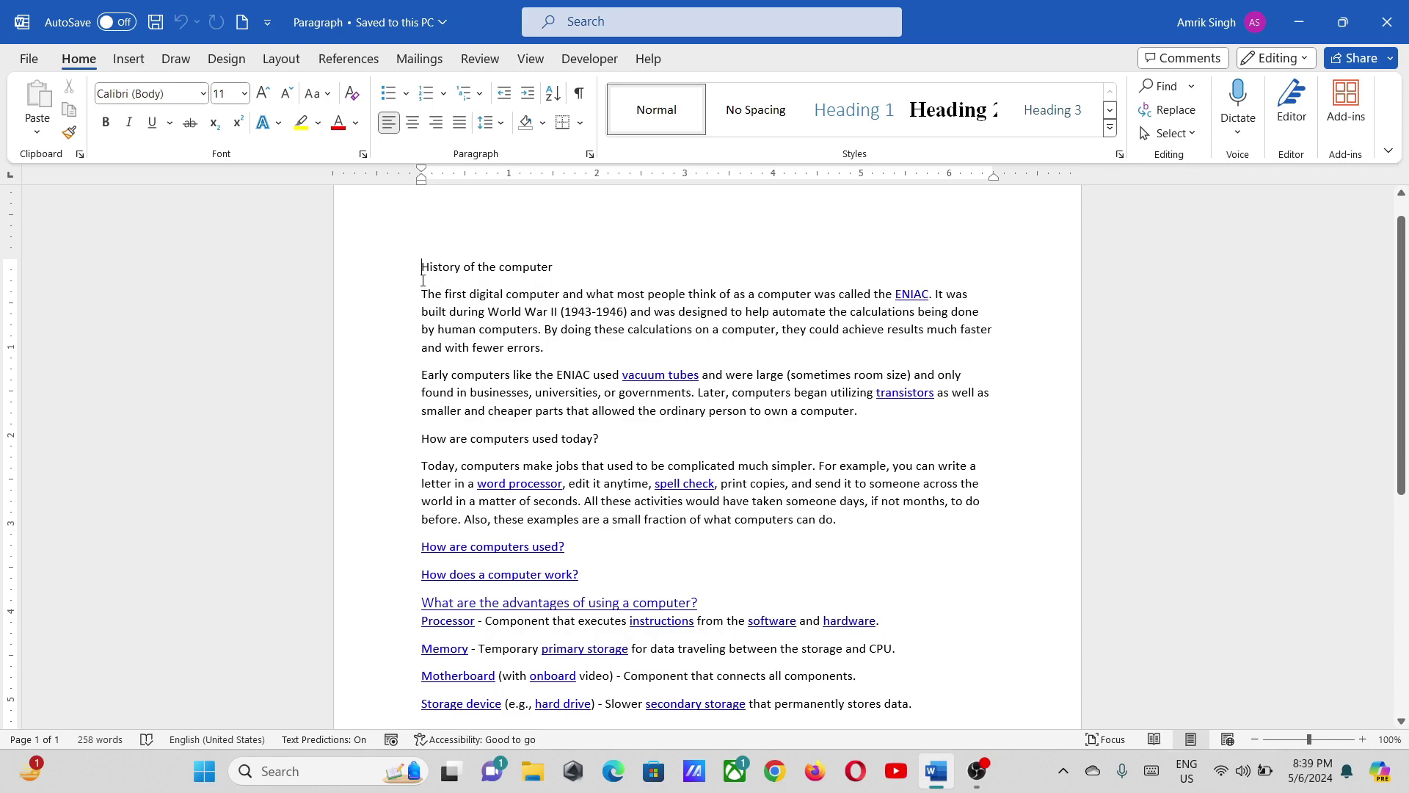
Step: Select the title through the 'How are computers used today?' paragraph and try right, centre and left alignment
{"action": "left_click_drag", "start_coordinate": [421, 271], "coordinate": [694, 450]}
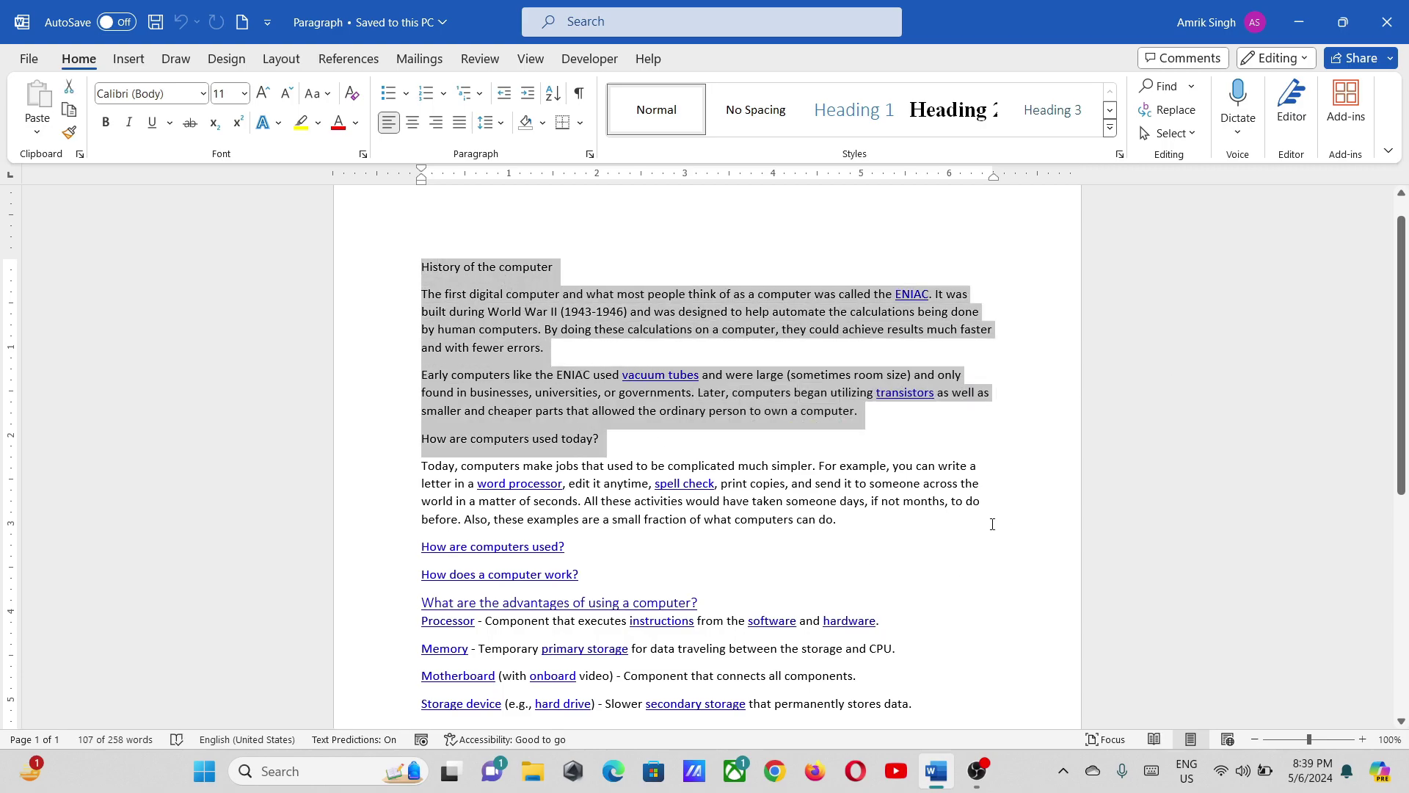
{"action": "left_click_drag", "start_coordinate": [885, 525], "coordinate": [421, 264]}
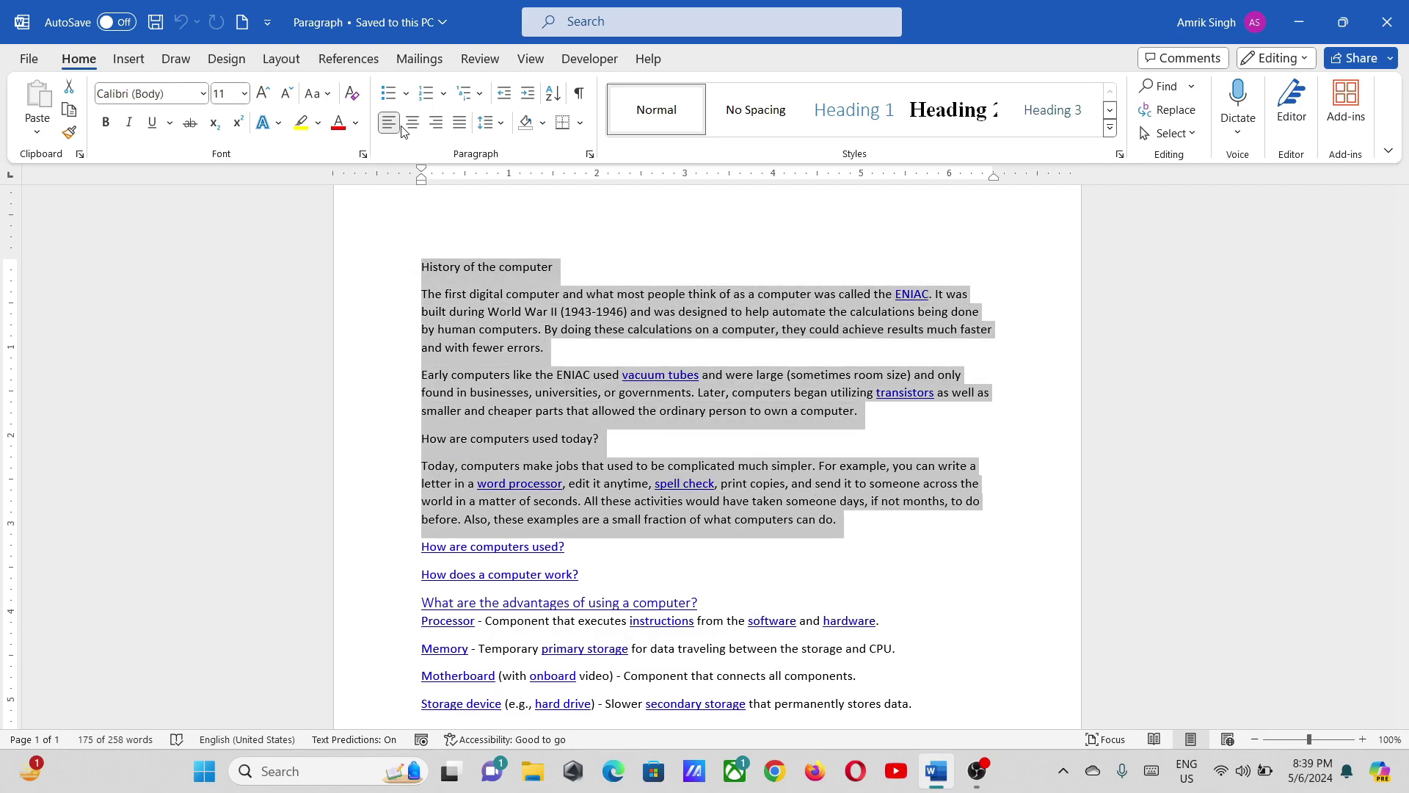
{"action": "left_click", "coordinate": [436, 125]}
{"action": "left_click", "coordinate": [412, 123]}
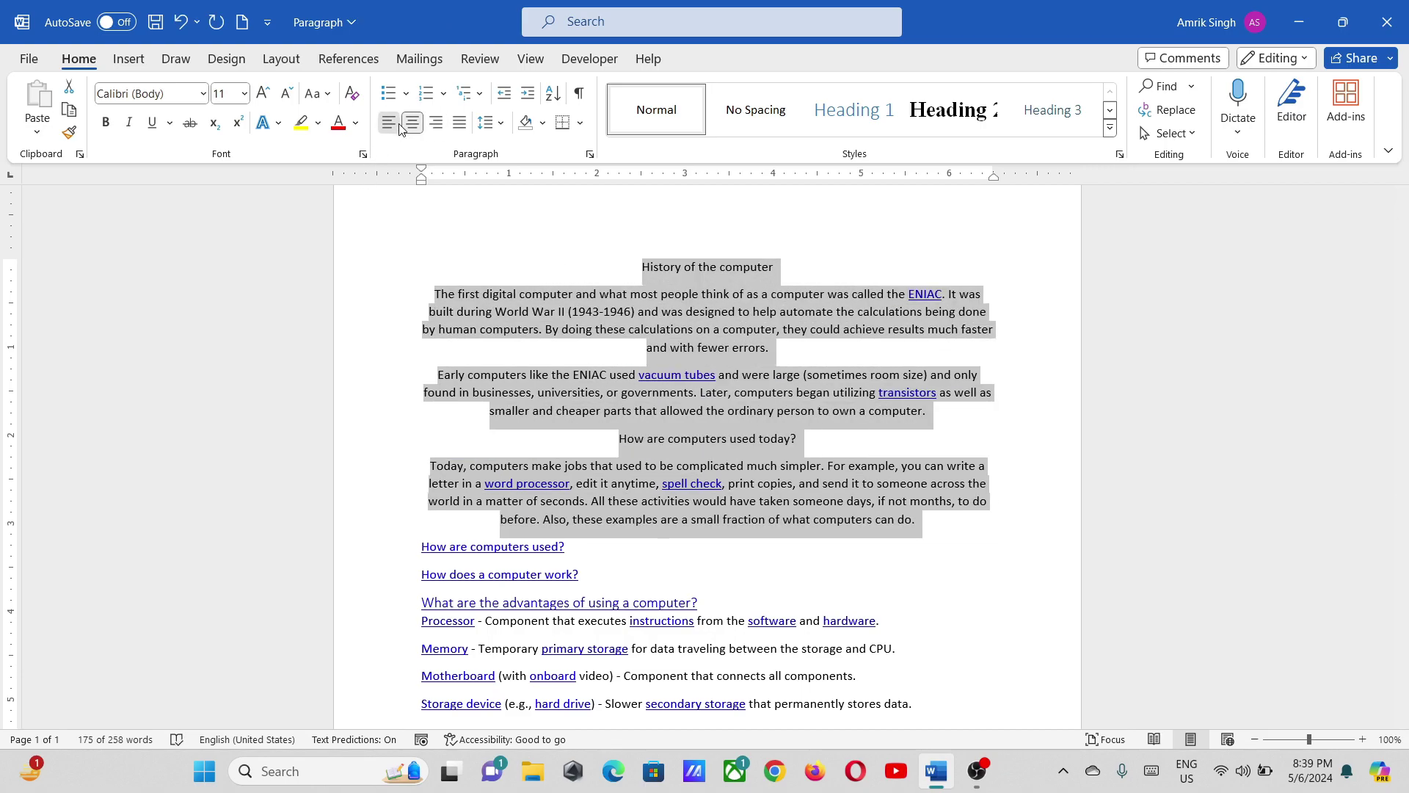
{"action": "left_click", "coordinate": [400, 127]}
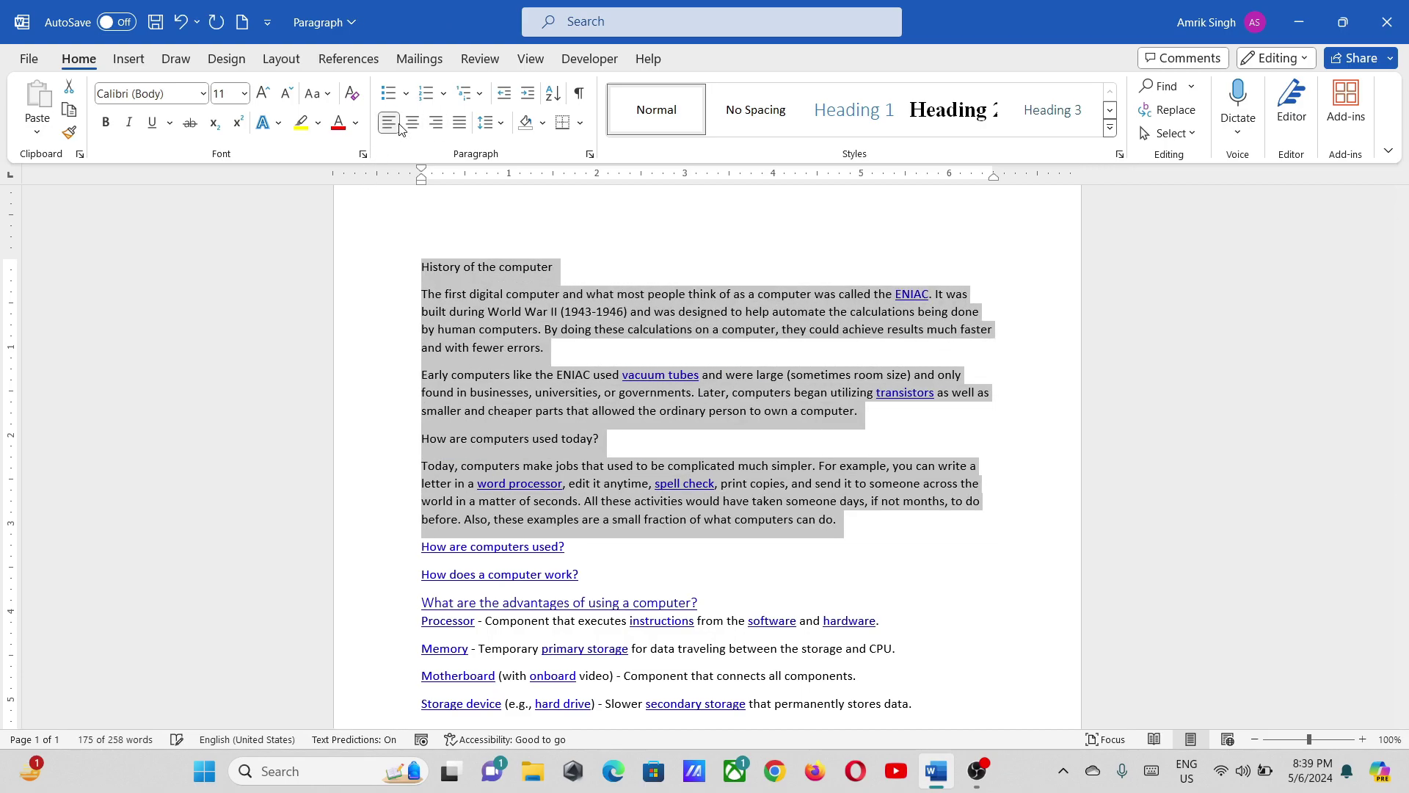
Step: Set the selected paragraphs' alignment to Justified in the Paragraph dialog, then clear the selection
{"action": "left_click", "coordinate": [589, 155]}
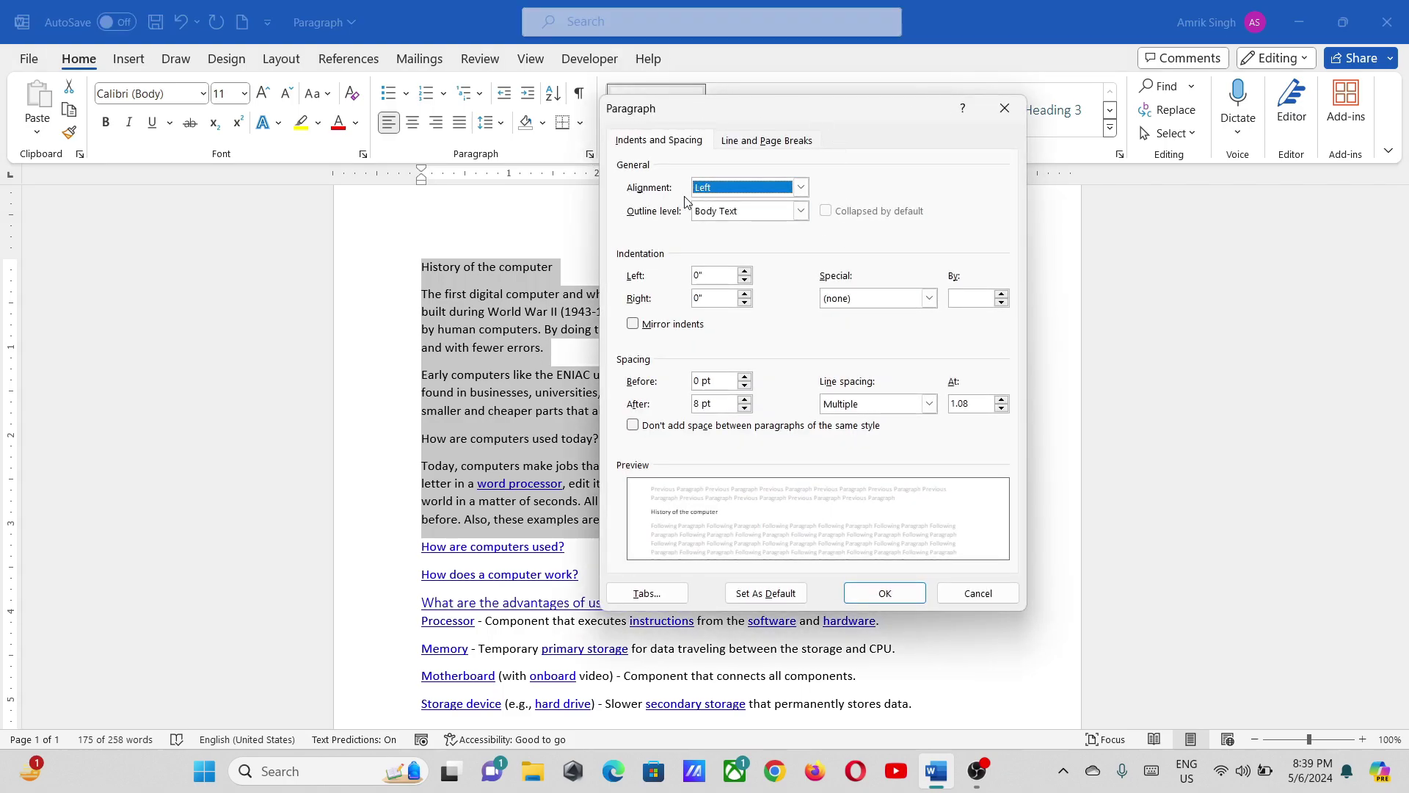
{"action": "left_click", "coordinate": [799, 188]}
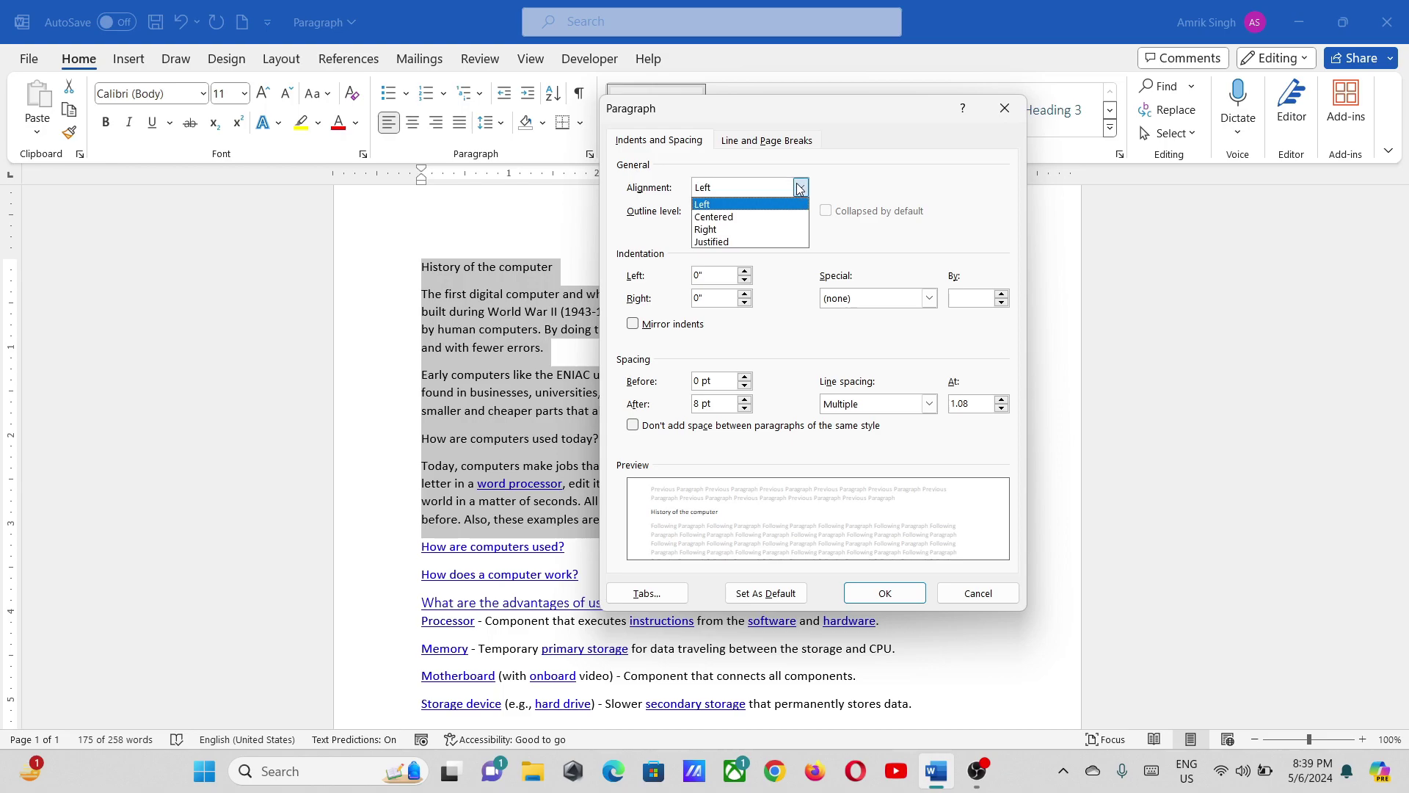
{"action": "left_click", "coordinate": [772, 243]}
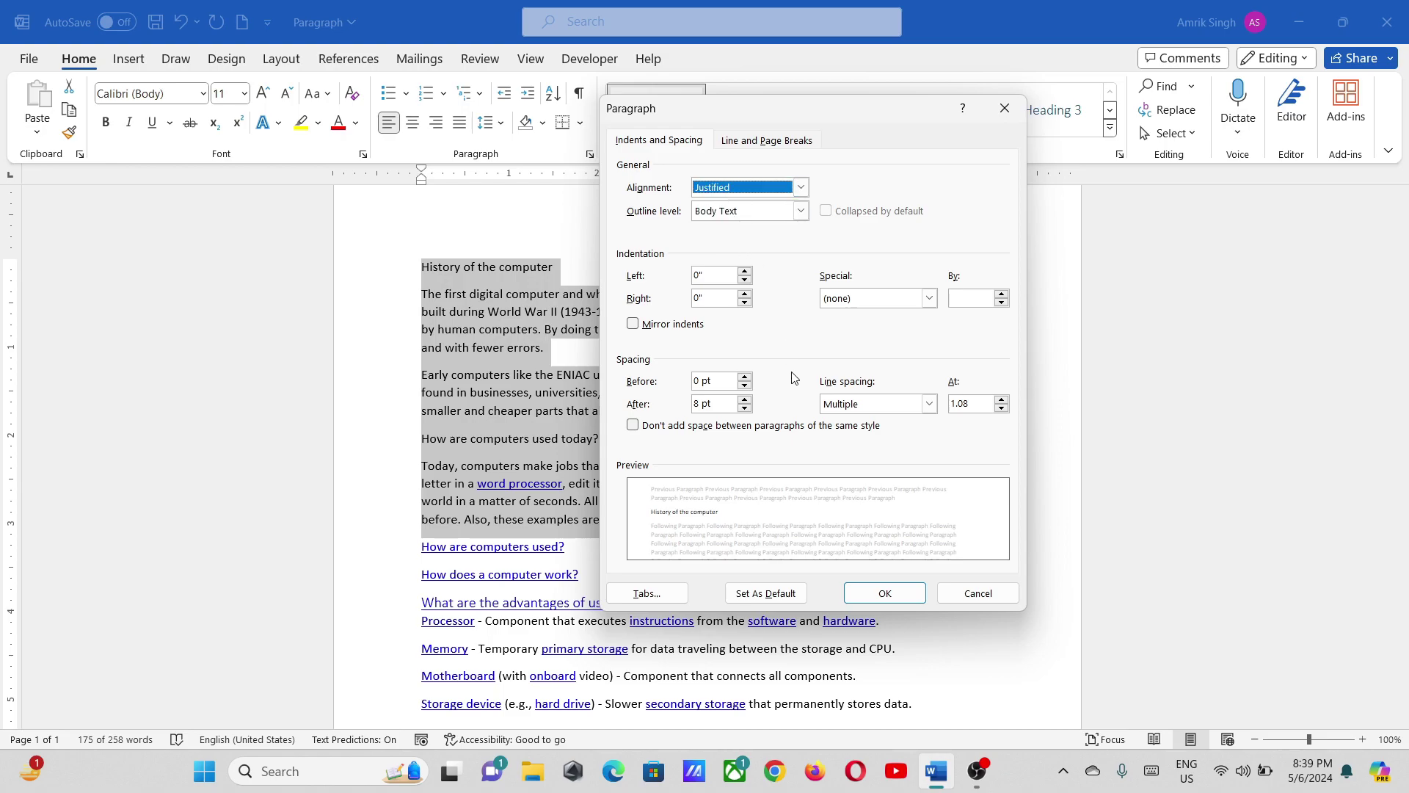
{"action": "left_click", "coordinate": [872, 606]}
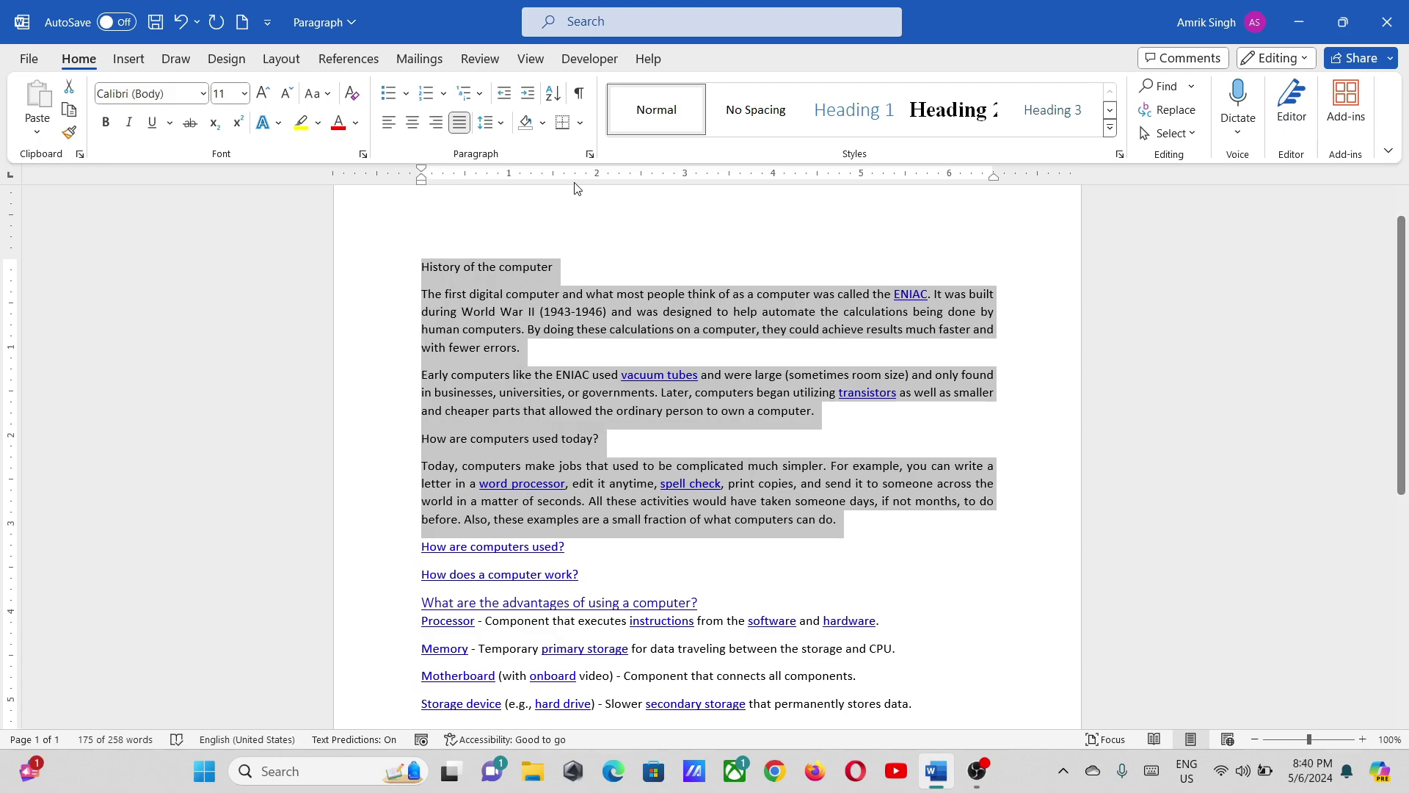
{"action": "left_click", "coordinate": [590, 155]}
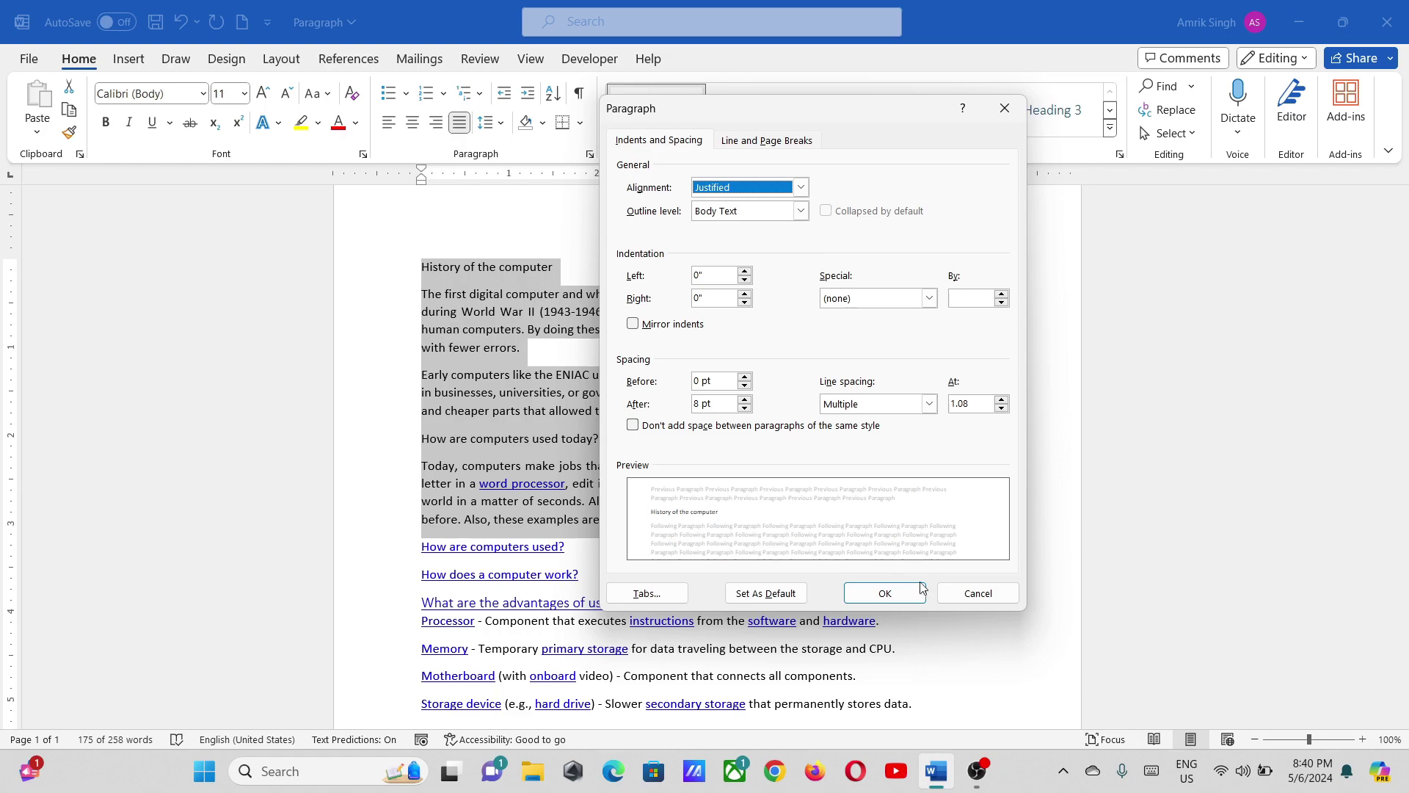
{"action": "left_click", "coordinate": [963, 600]}
{"action": "left_click", "coordinate": [573, 298]}
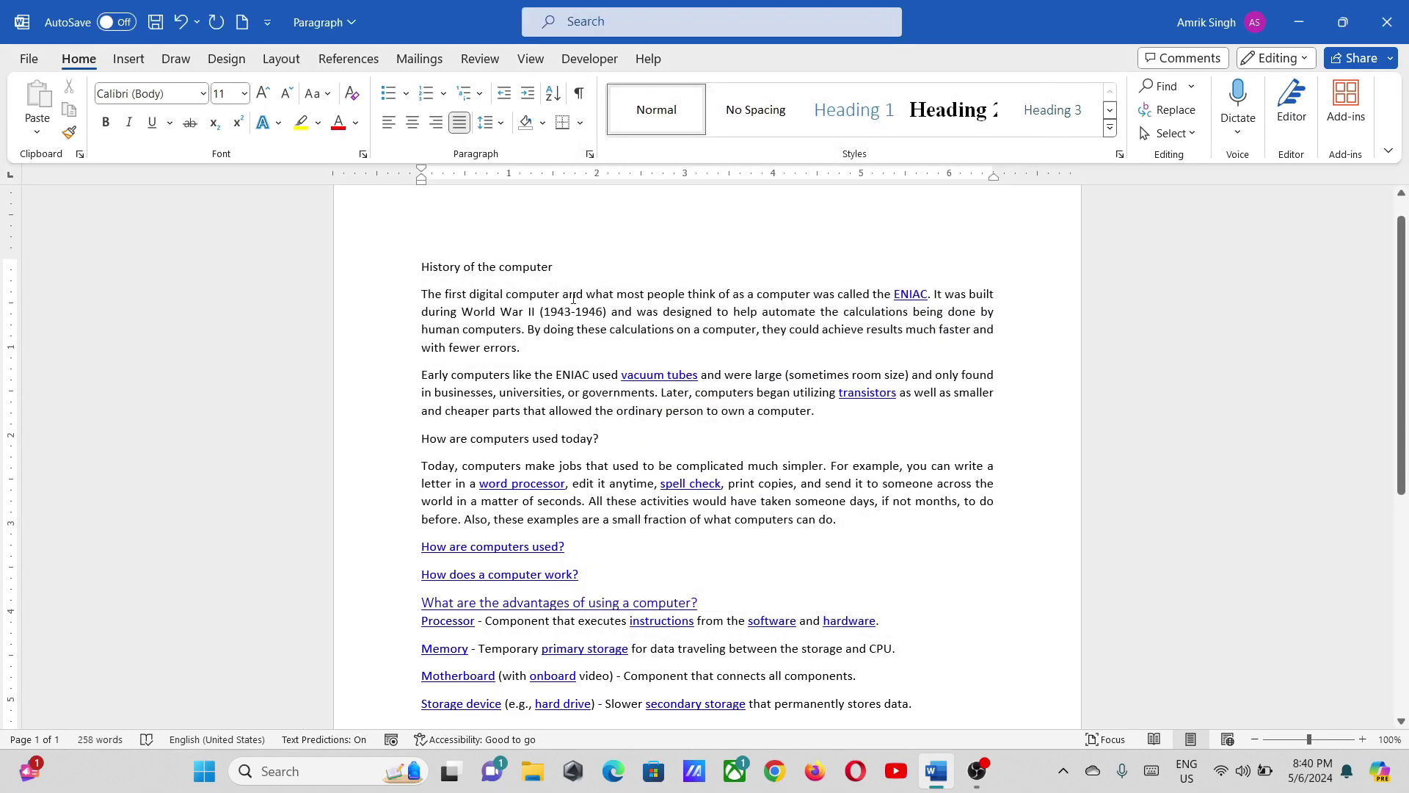
Step: Give the title 'History of the computer' outline level 1
{"action": "left_click_drag", "start_coordinate": [576, 271], "coordinate": [420, 270]}
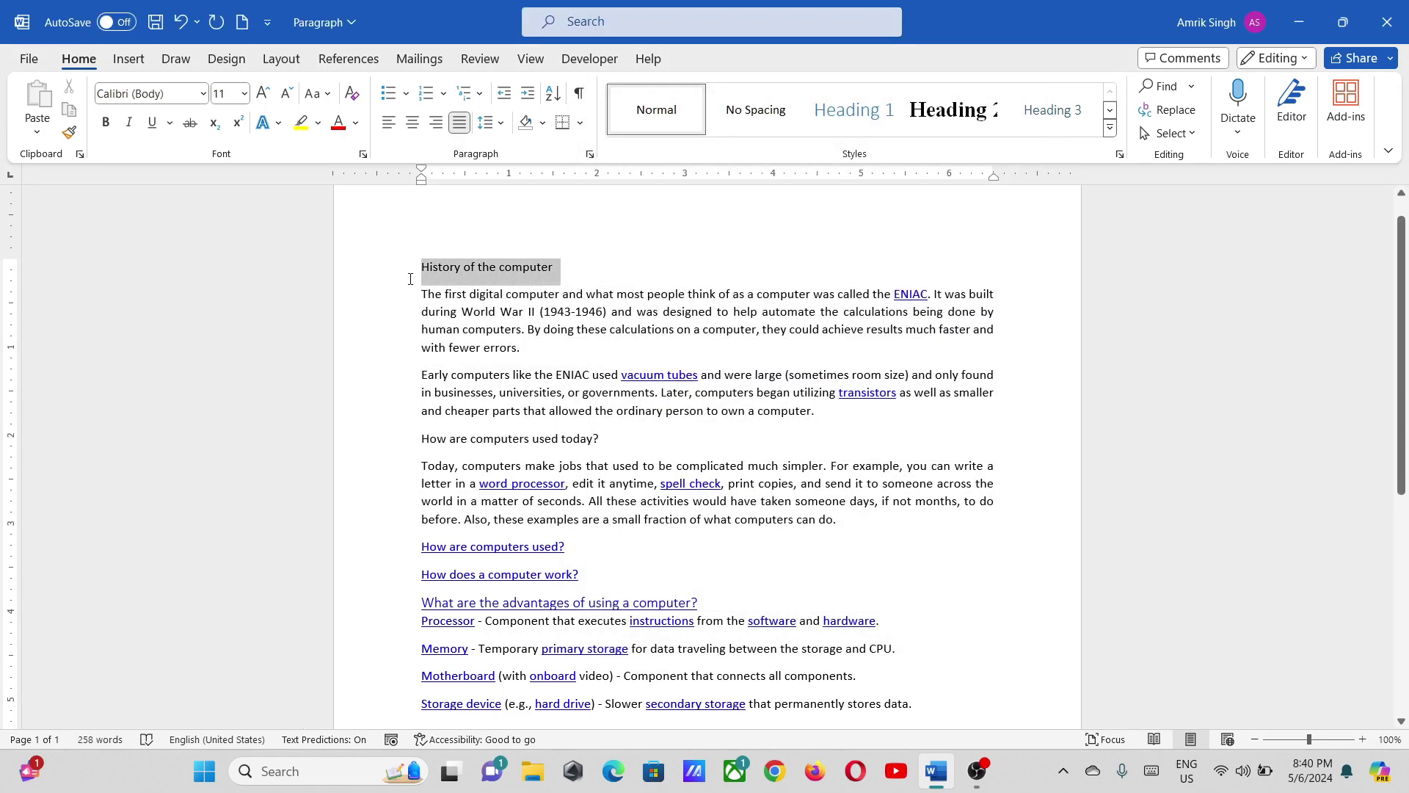
{"action": "left_click", "coordinate": [590, 155]}
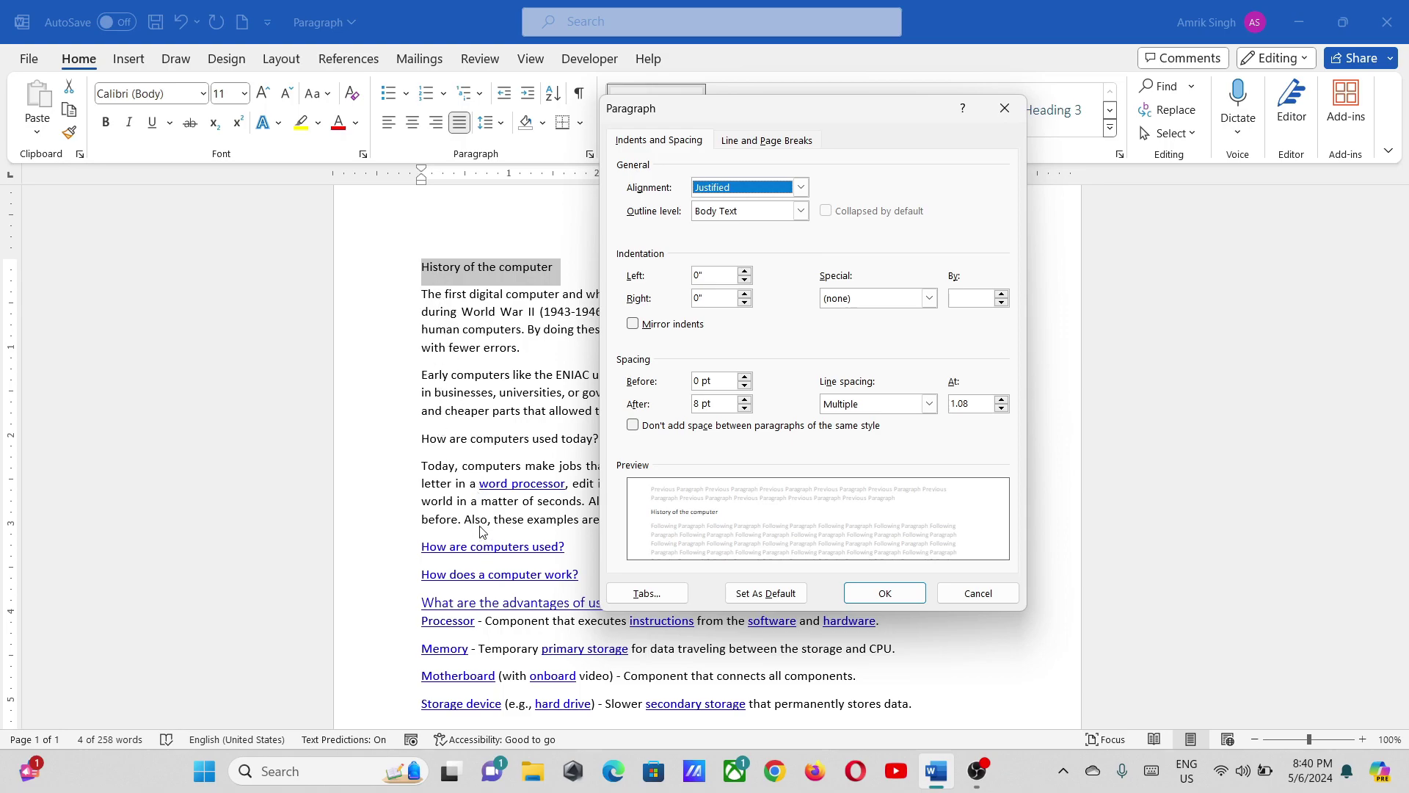
{"action": "left_click", "coordinate": [746, 213]}
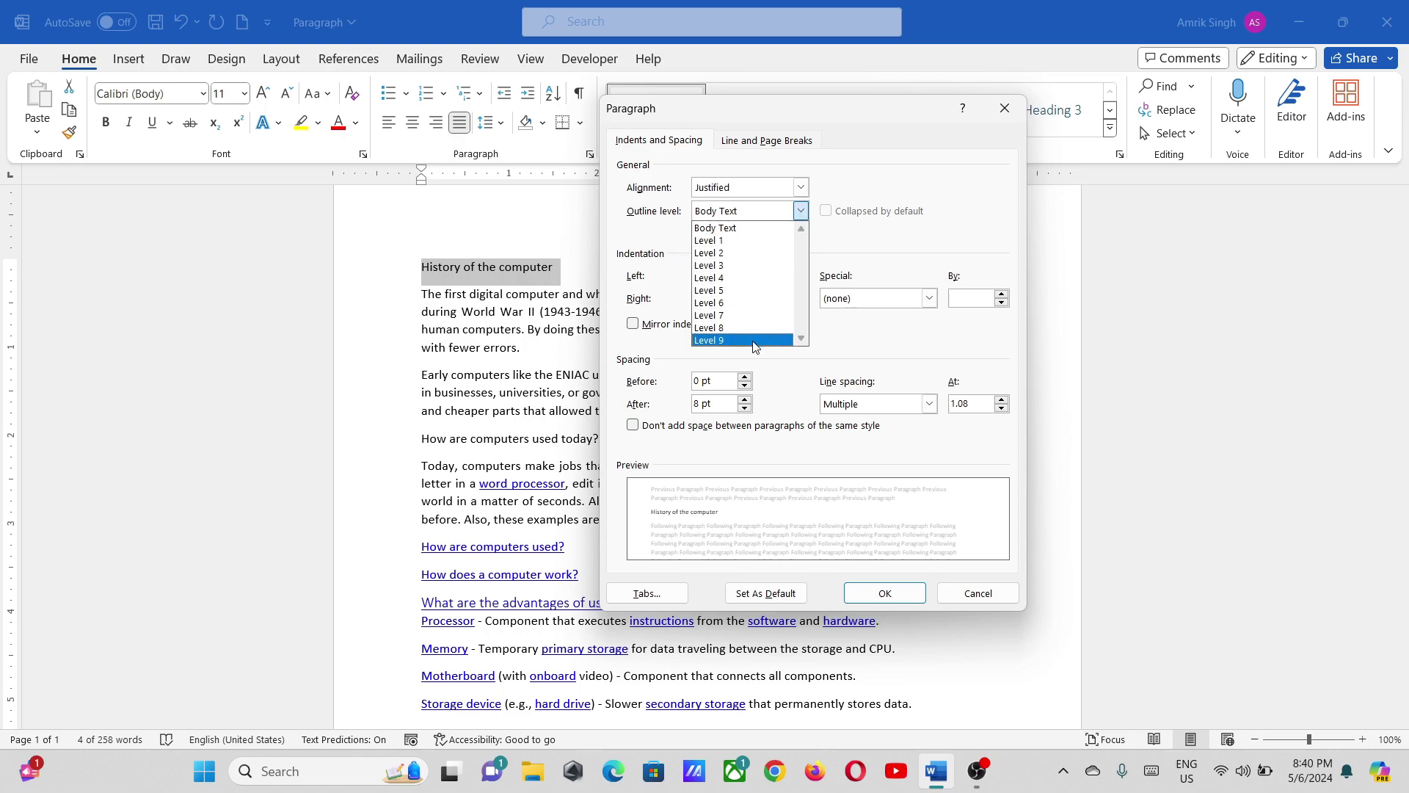
{"action": "left_click", "coordinate": [745, 241]}
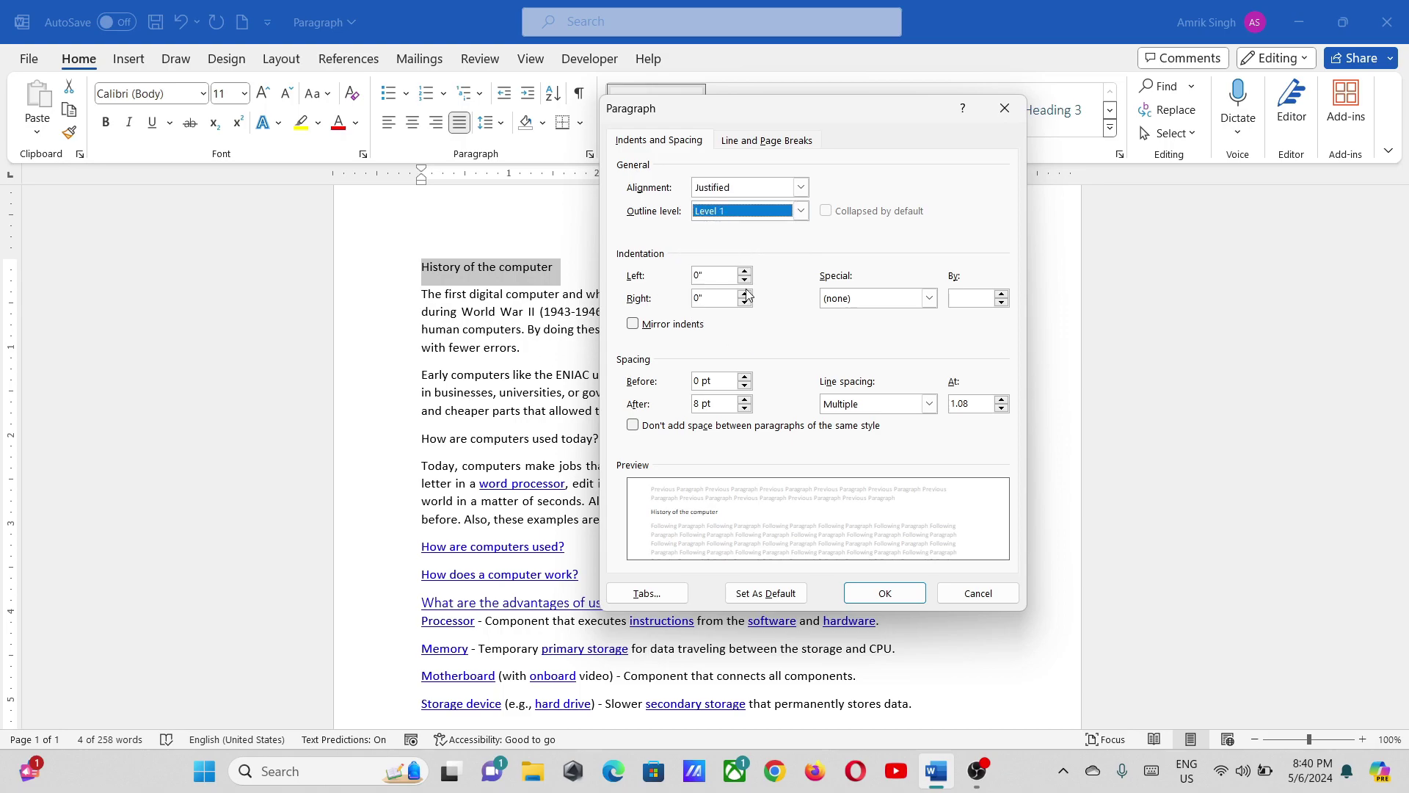
{"action": "left_click", "coordinate": [872, 593]}
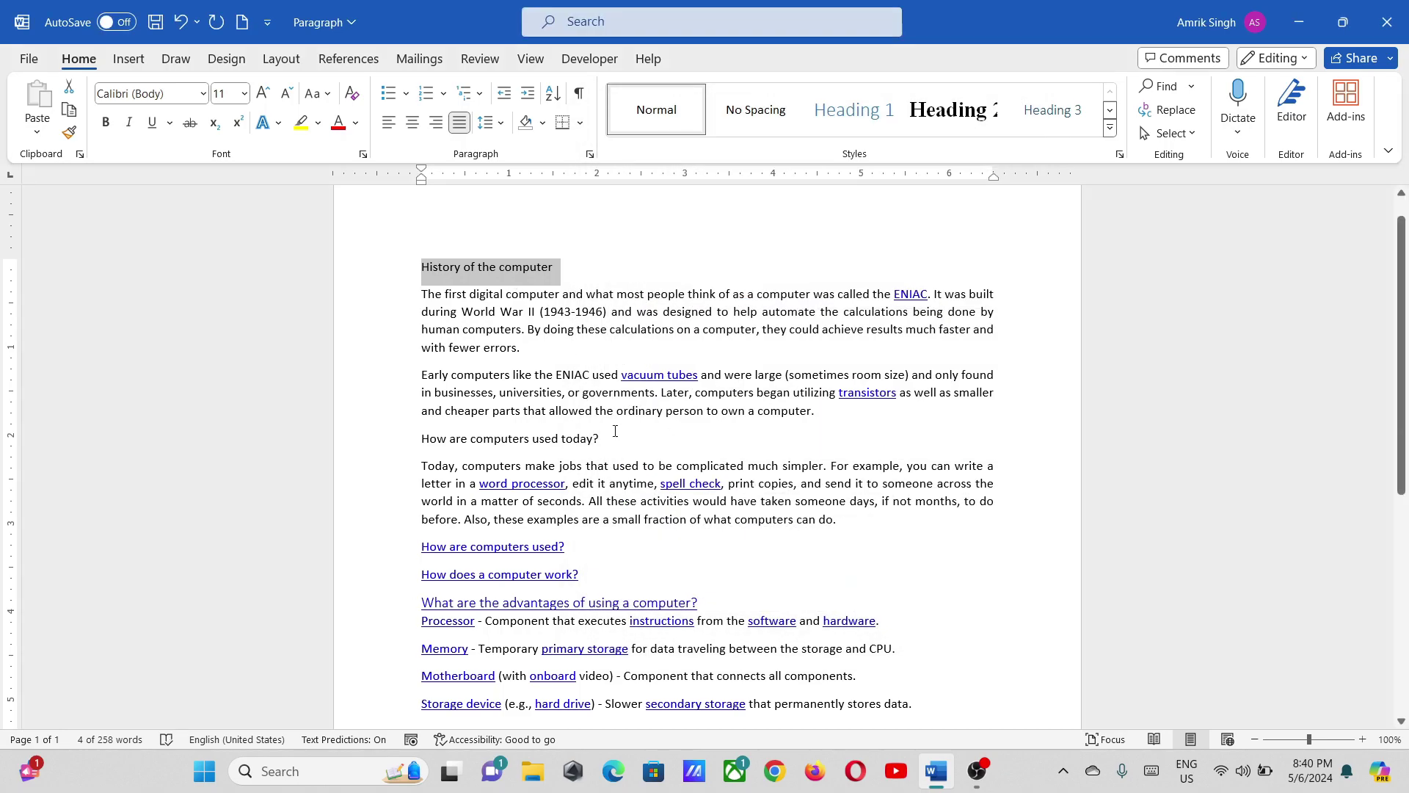
Step: Give the heading 'How are computers used today?' outline level 2
{"action": "left_click_drag", "start_coordinate": [615, 431], "coordinate": [421, 439]}
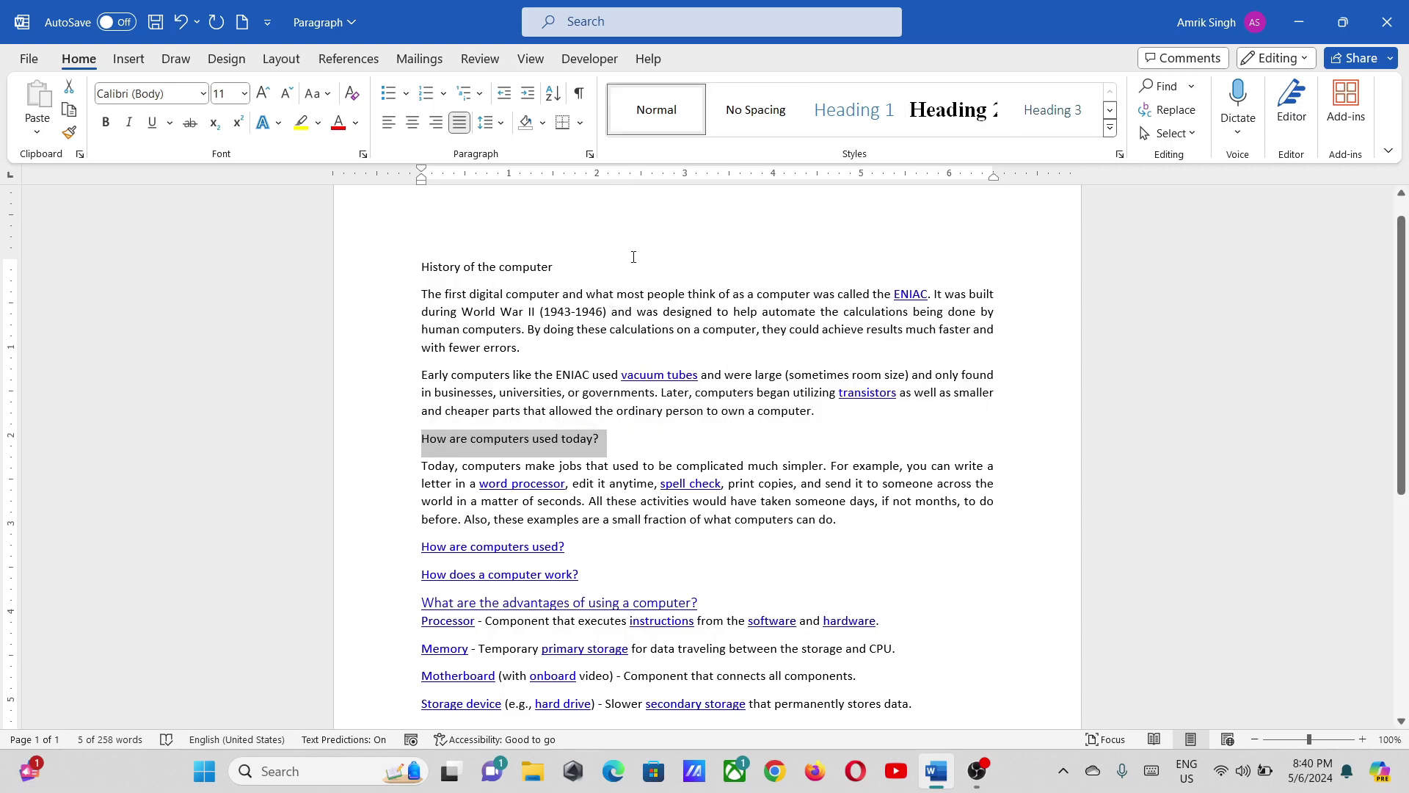
{"action": "left_click", "coordinate": [589, 154]}
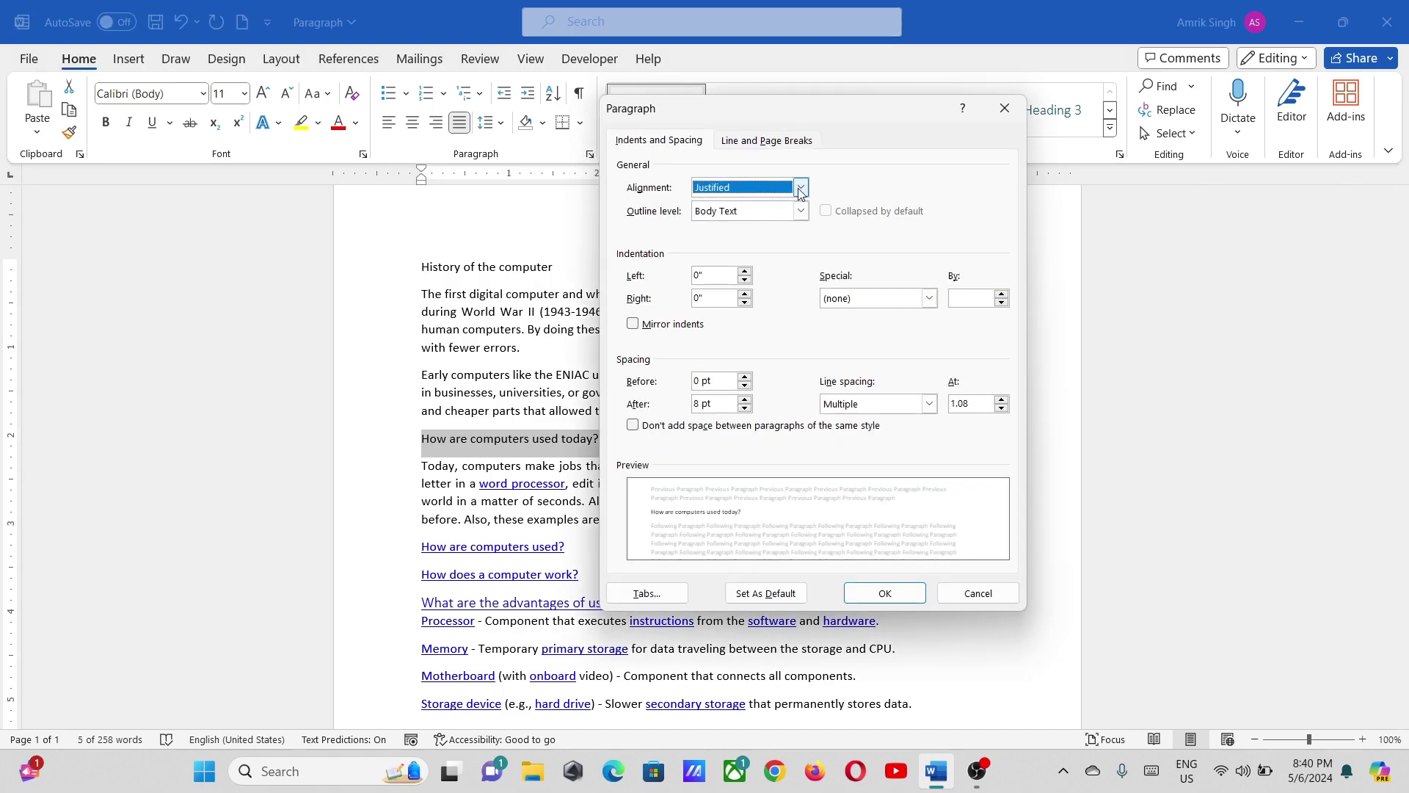
{"action": "left_click", "coordinate": [800, 210]}
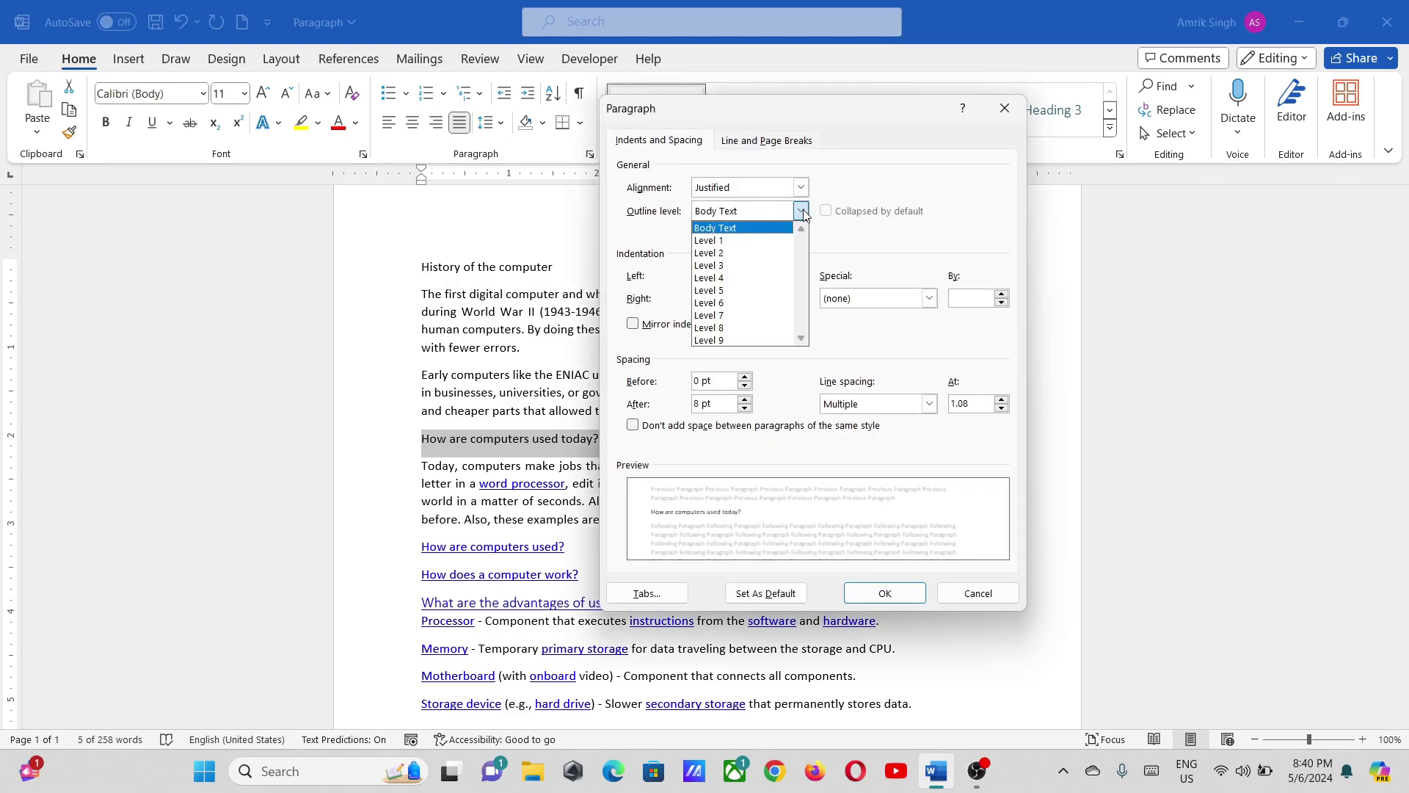
{"action": "left_click", "coordinate": [737, 253]}
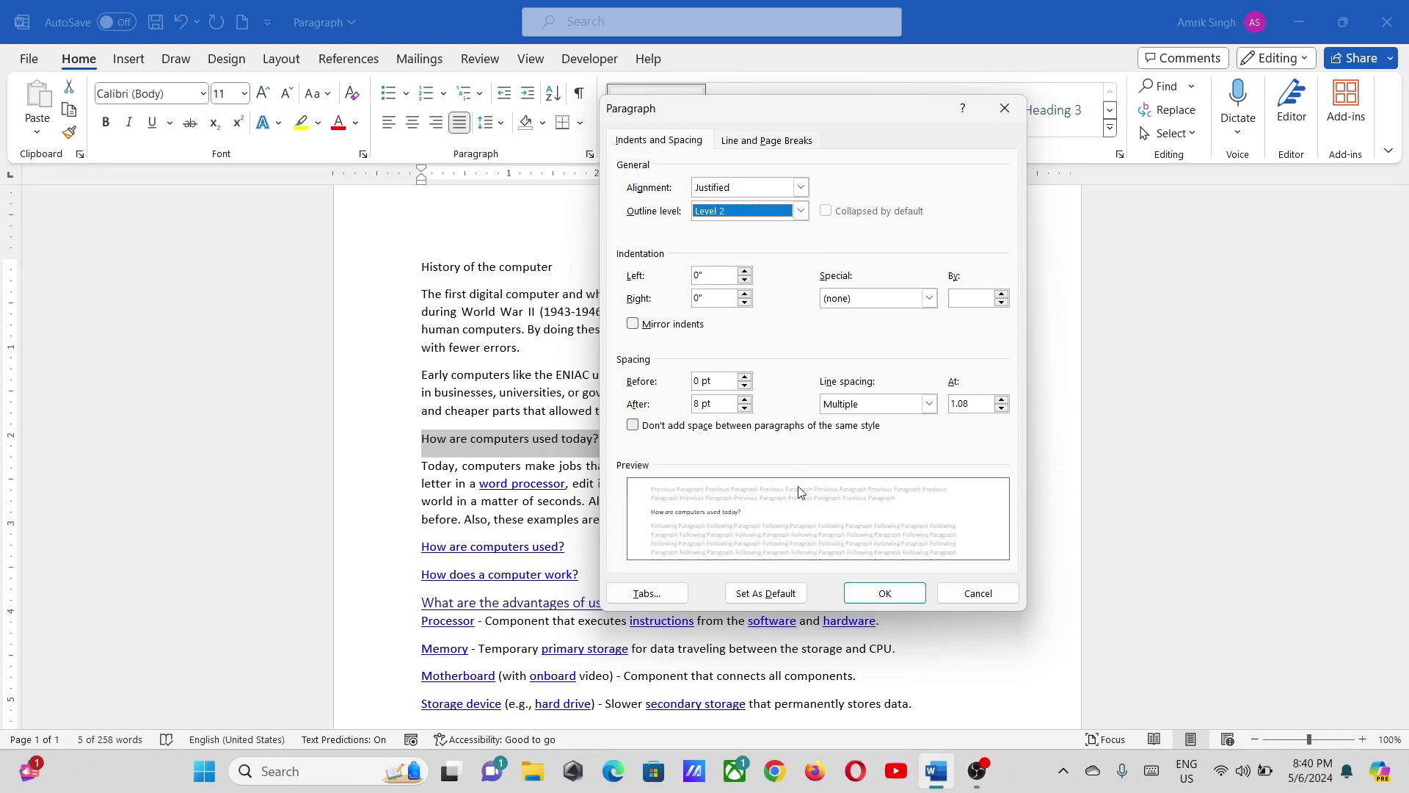
{"action": "left_click", "coordinate": [864, 603]}
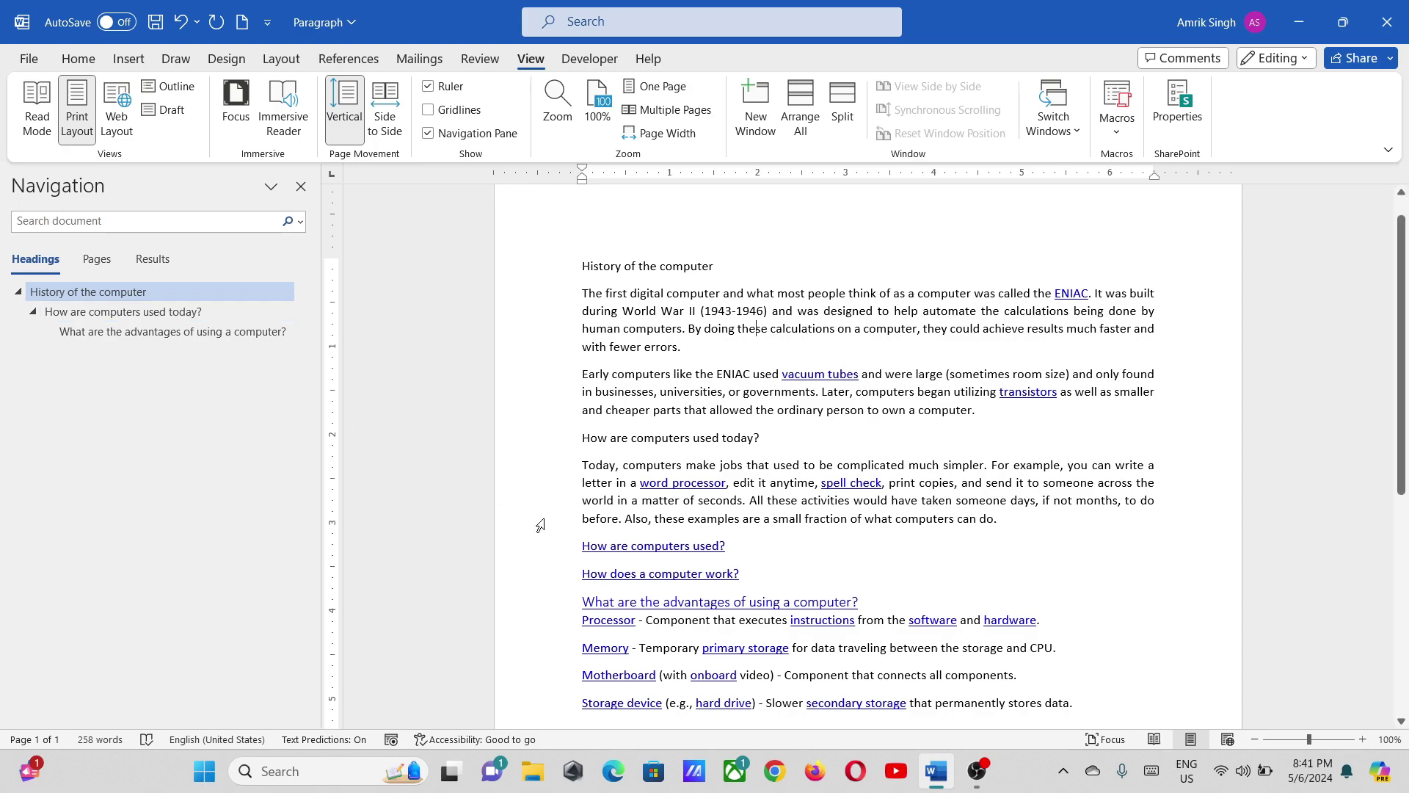
Step: Select the line 'How are computers used?' beside the open navigation outline
{"action": "left_click_drag", "start_coordinate": [734, 548], "coordinate": [578, 547]}
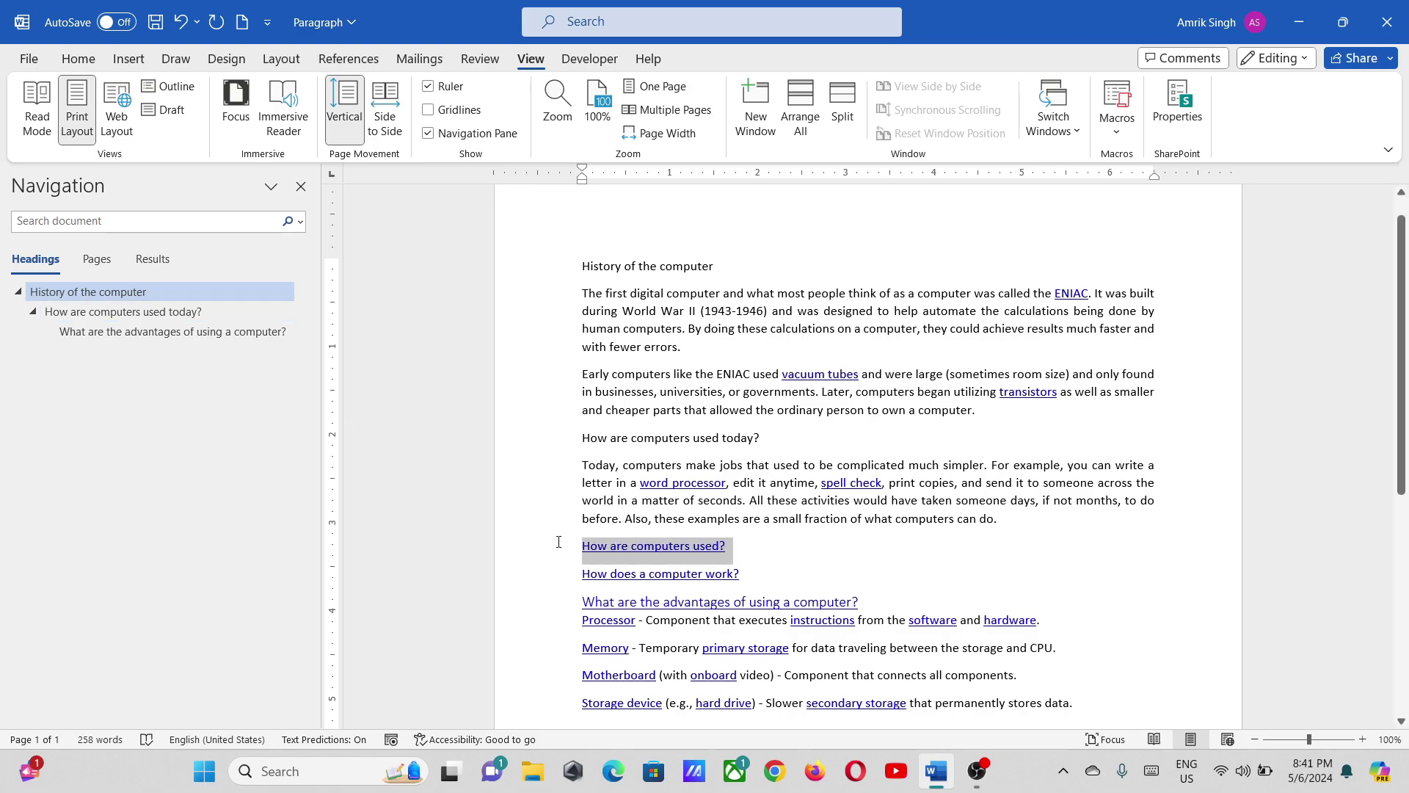
Step: Set 'How are computers used?' to outline Level 1 and close the navigation pane
{"action": "left_click", "coordinate": [76, 61]}
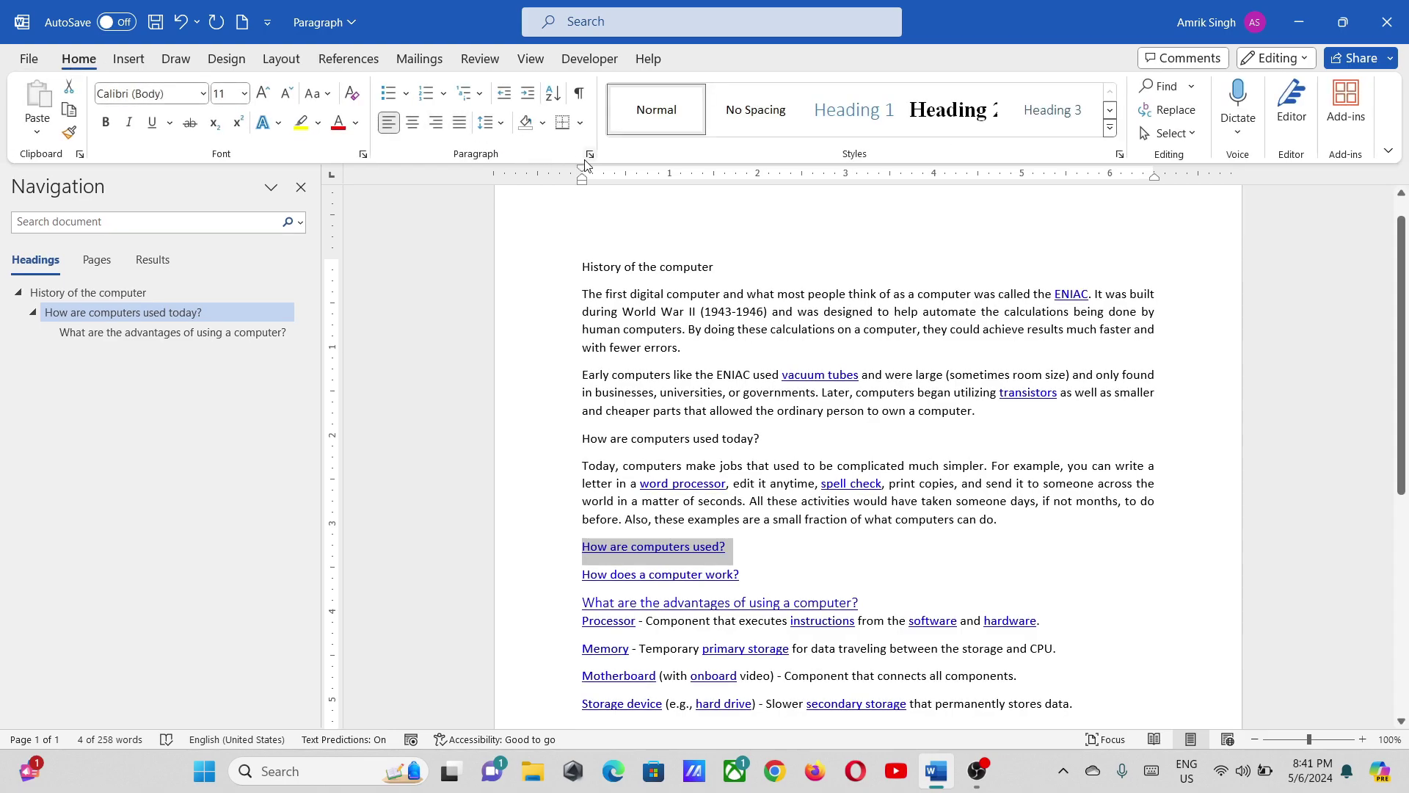
{"action": "left_click", "coordinate": [589, 154]}
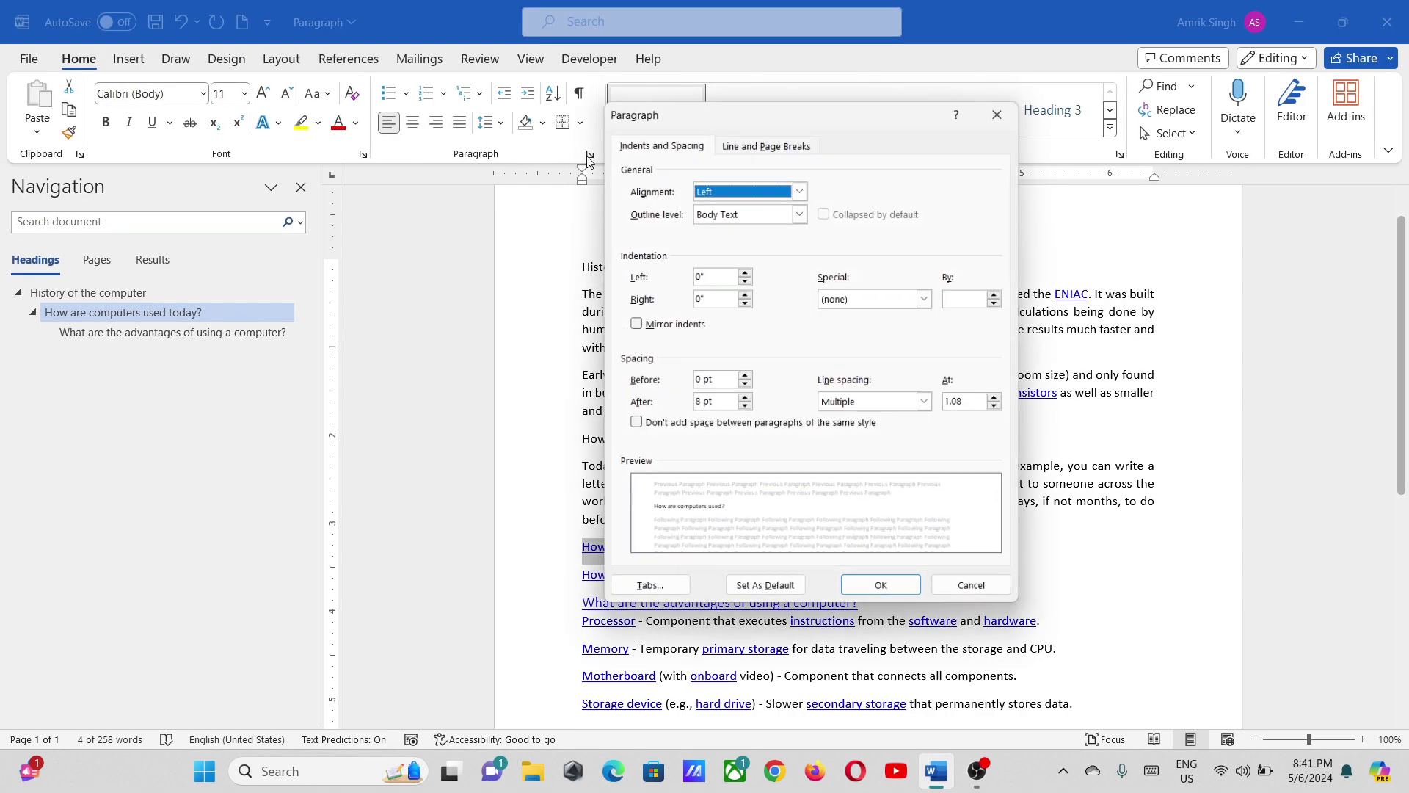
{"action": "left_click", "coordinate": [717, 214]}
{"action": "left_click", "coordinate": [718, 241]}
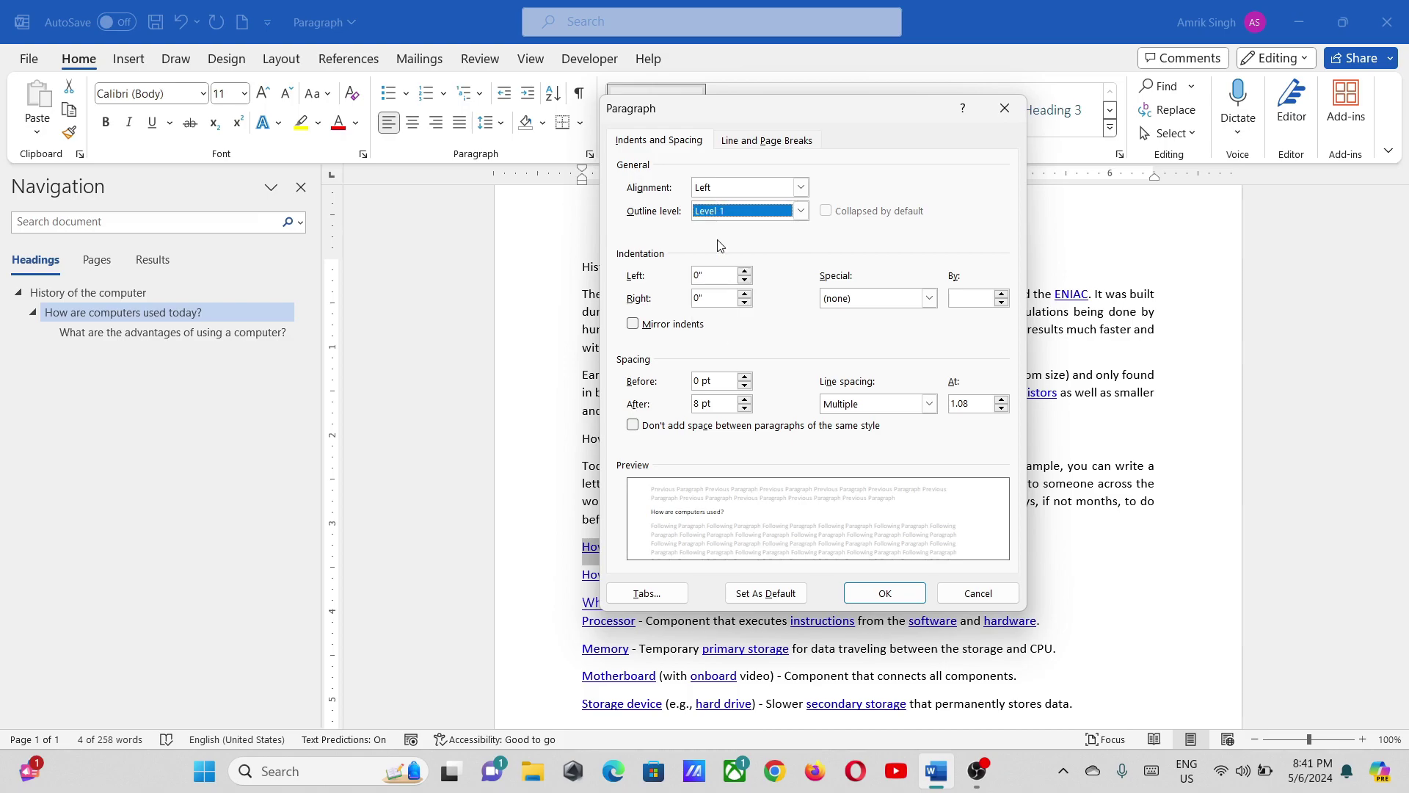
{"action": "left_click", "coordinate": [886, 592]}
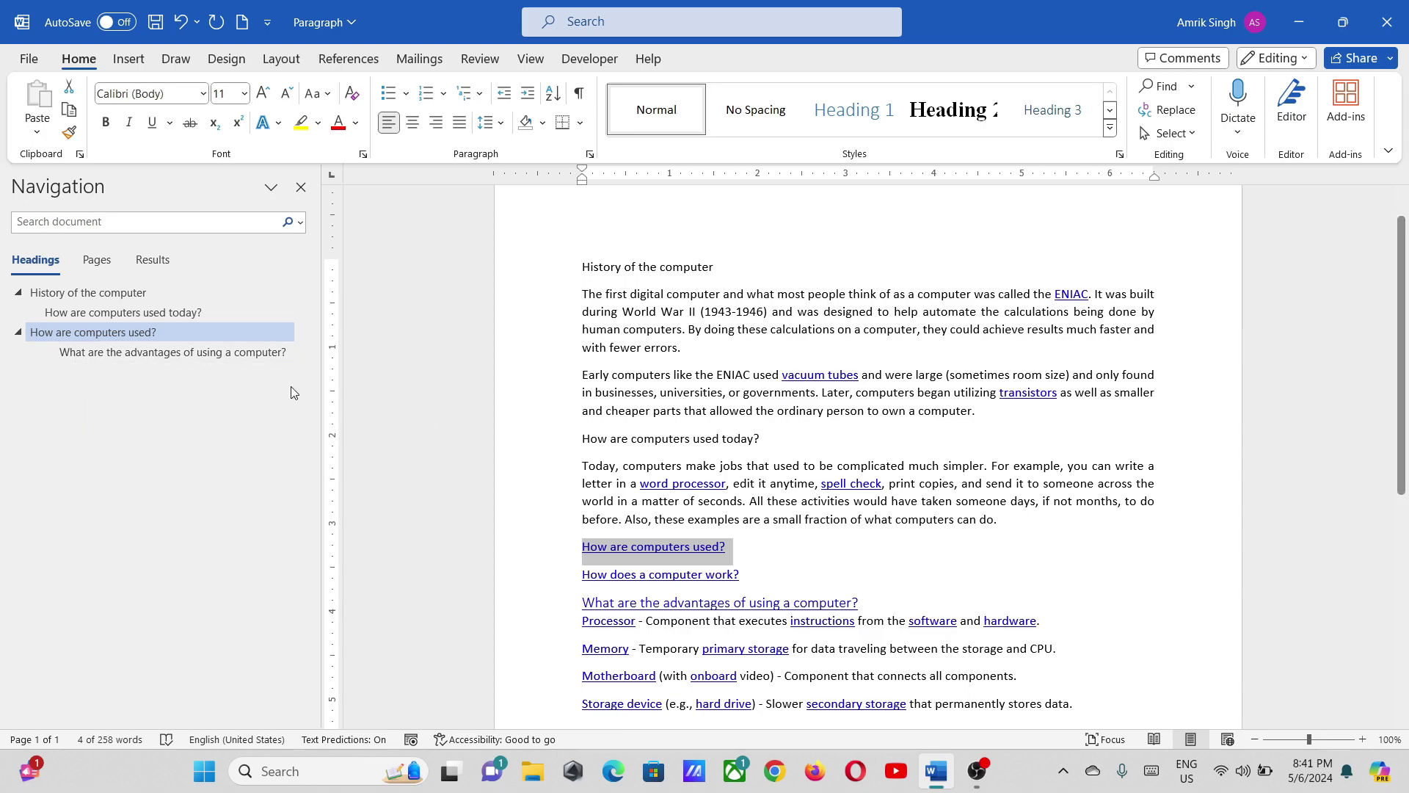
{"action": "left_click", "coordinate": [300, 189]}
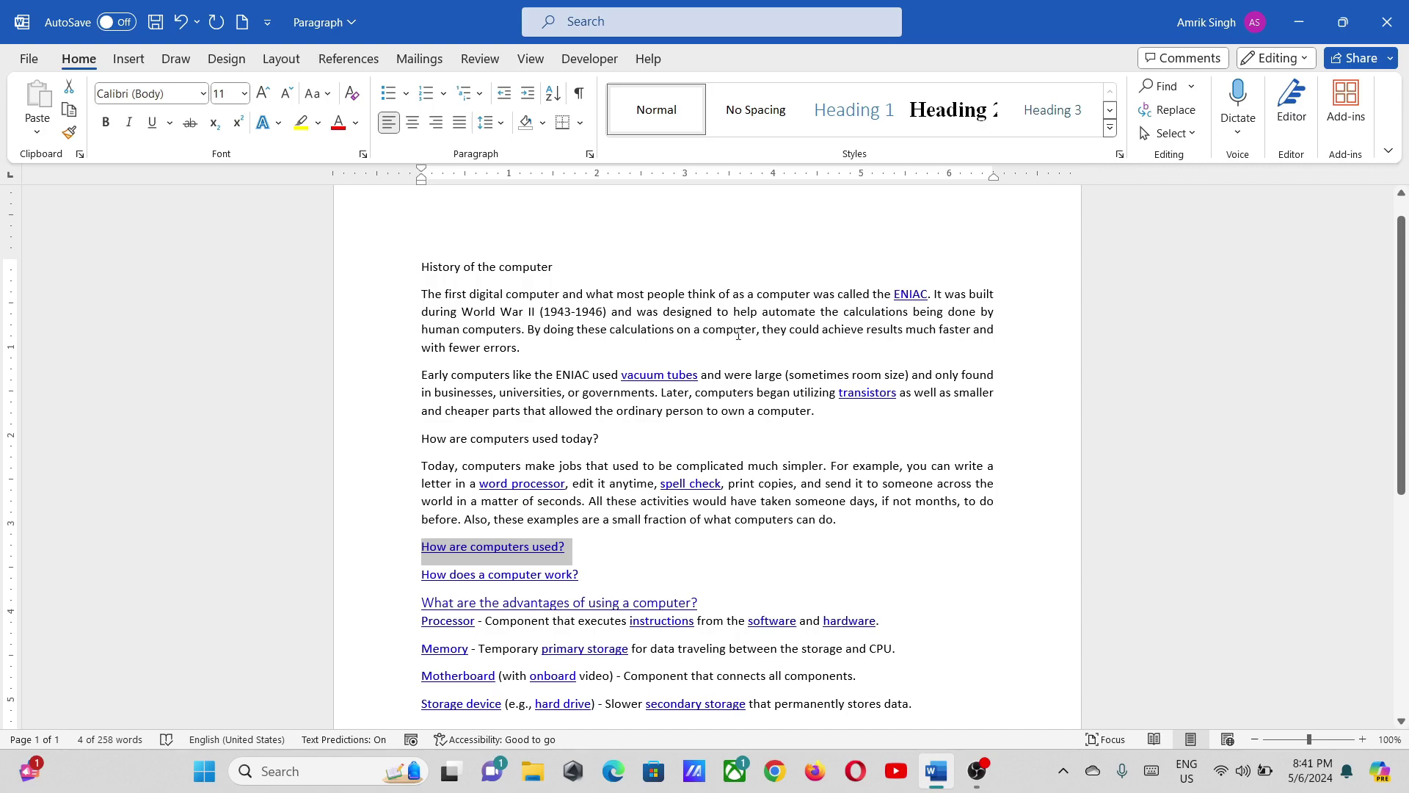
{"action": "left_click", "coordinate": [735, 334]}
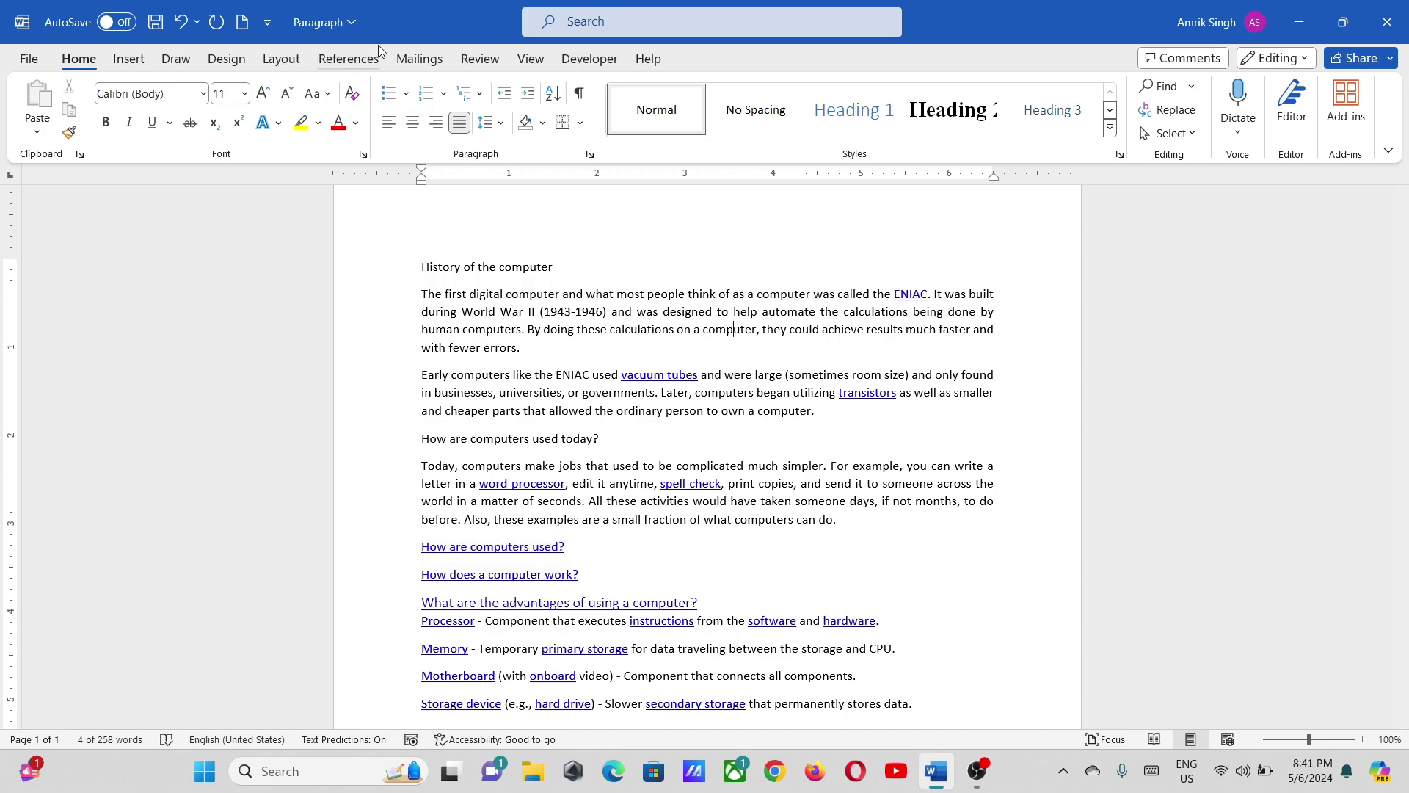
{"action": "left_click", "coordinate": [590, 154]}
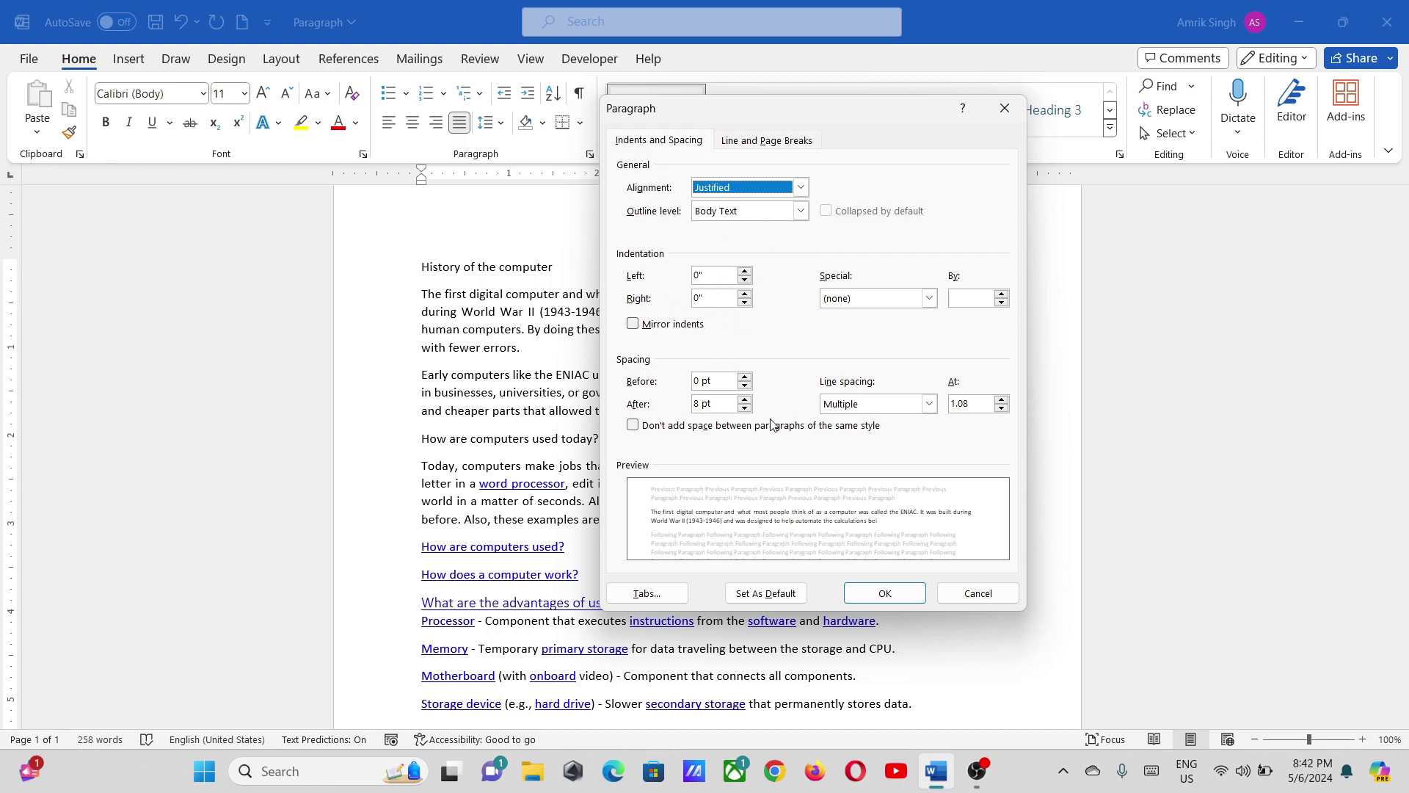
{"action": "left_click", "coordinate": [962, 593]}
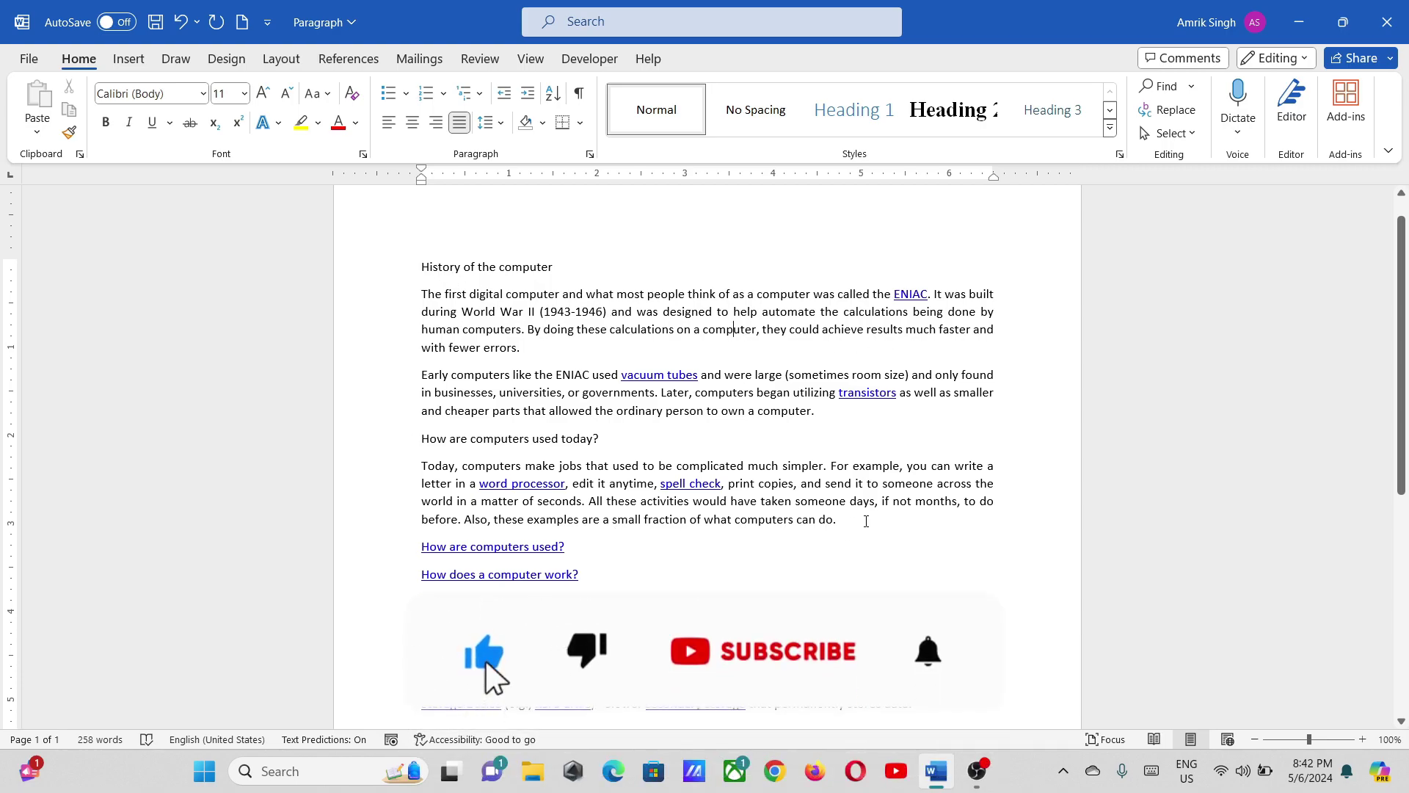
Step: Select the title through the Today paragraph and view its paragraph settings without changing them
{"action": "left_click_drag", "start_coordinate": [691, 542], "coordinate": [431, 268]}
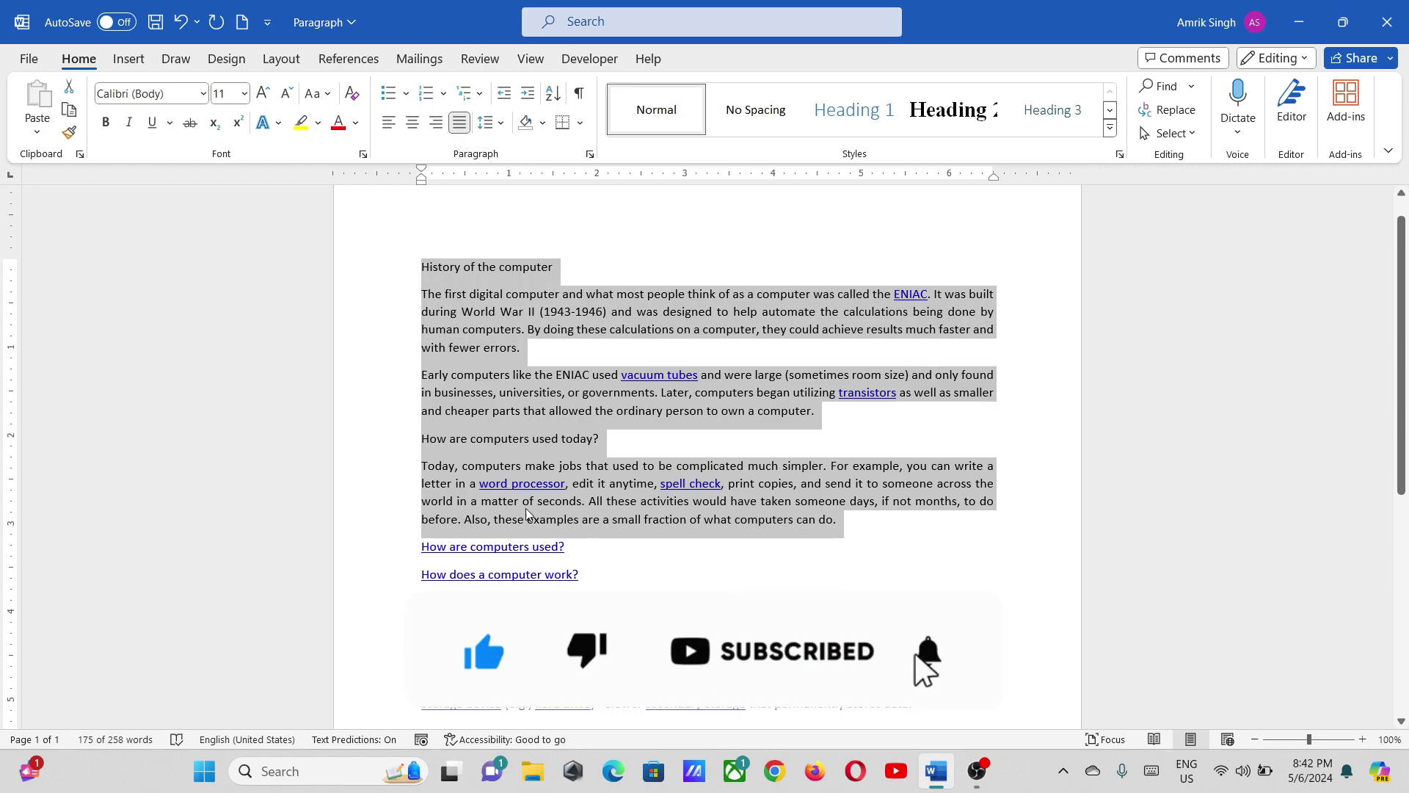
{"action": "left_click", "coordinate": [590, 154]}
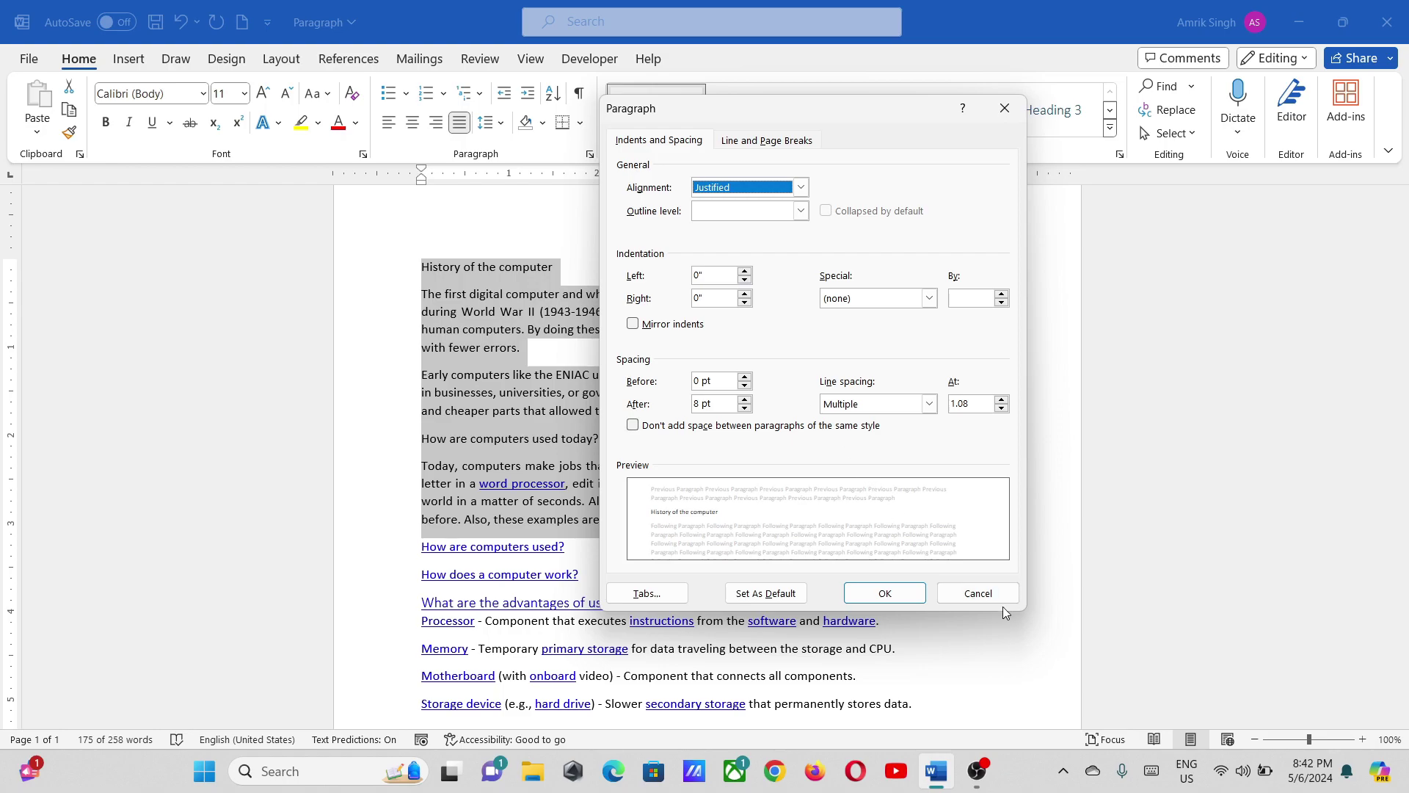
{"action": "left_click", "coordinate": [943, 590]}
{"action": "left_click", "coordinate": [867, 473]}
Step: Indent the title and first two paragraphs 1 inch from the left, then add a filler line
{"action": "left_click_drag", "start_coordinate": [817, 411], "coordinate": [415, 258]}
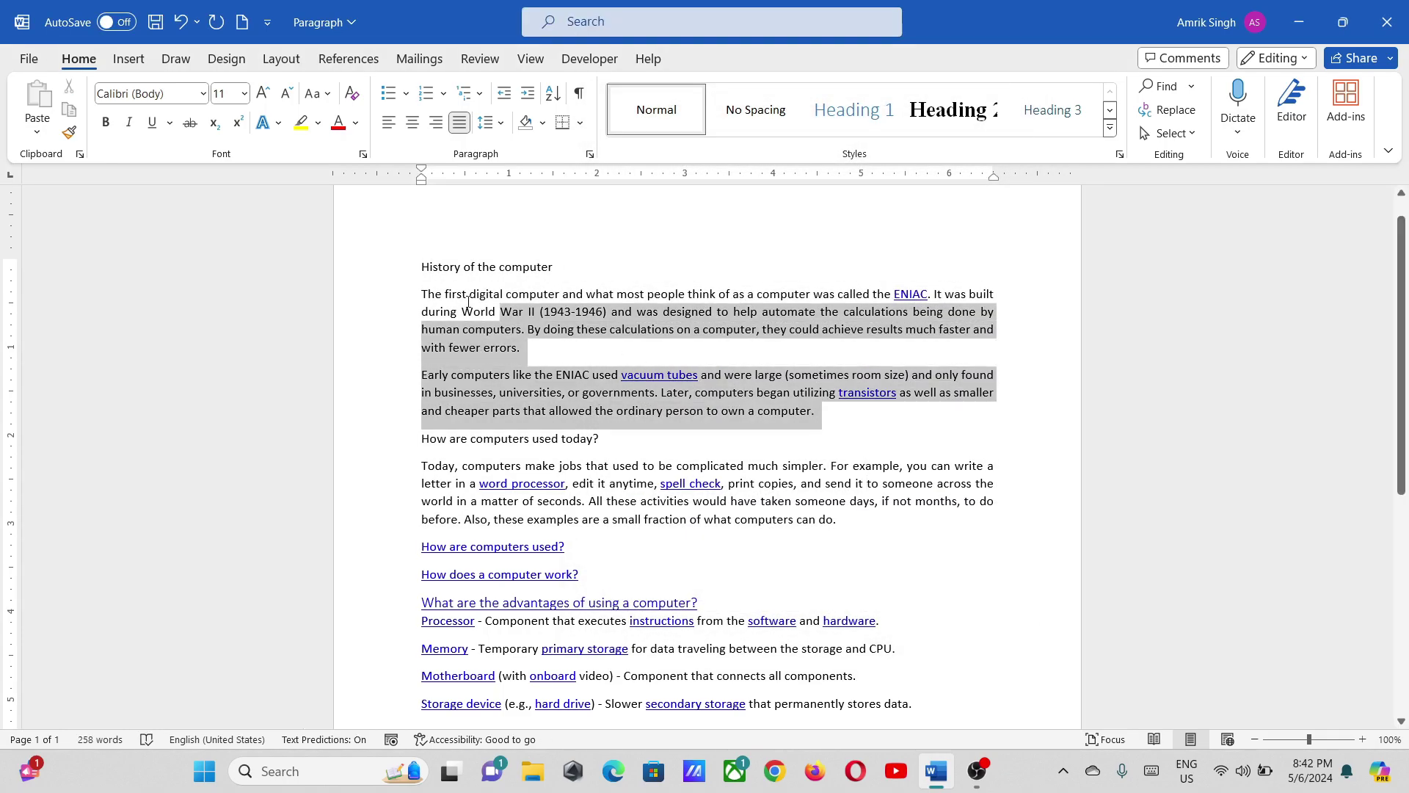
{"action": "left_click", "coordinate": [590, 155]}
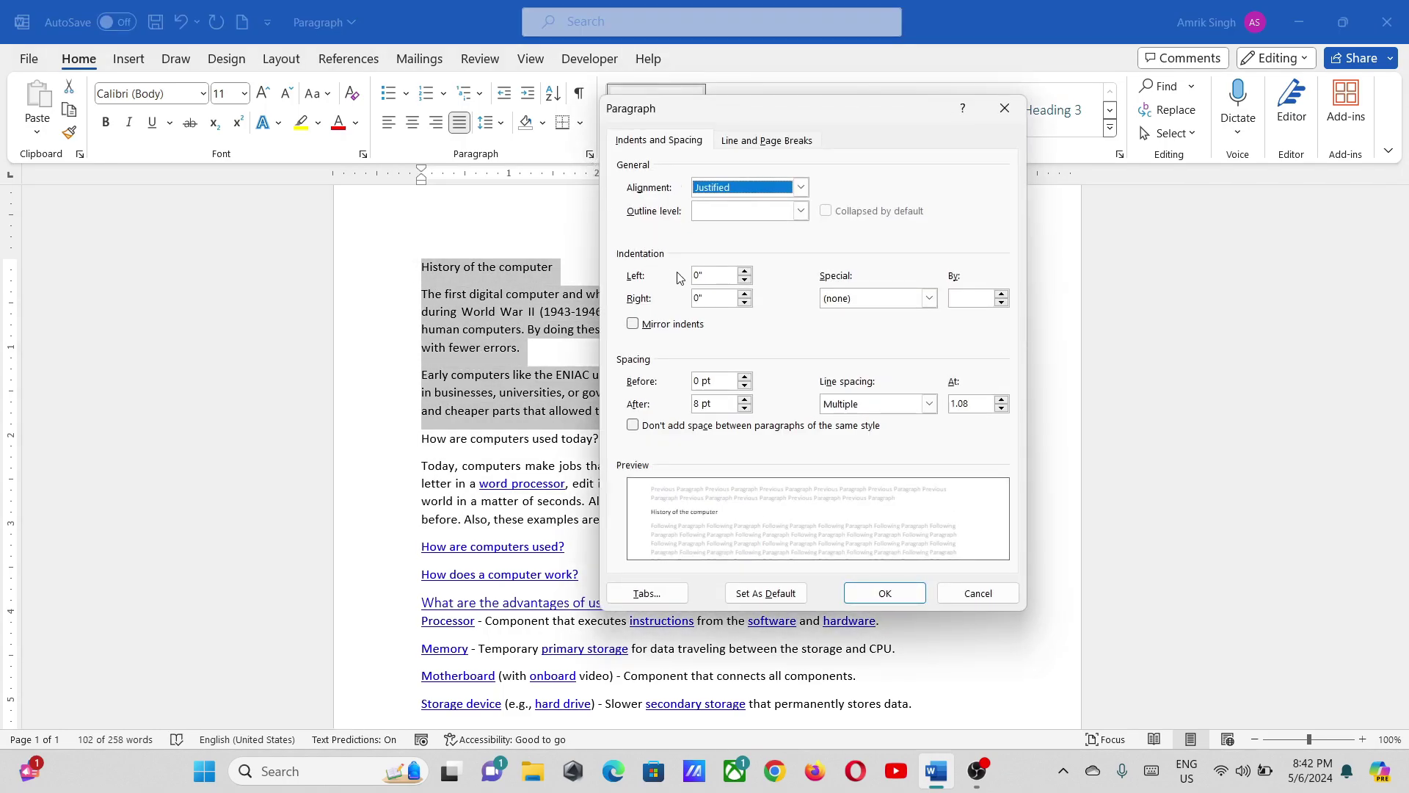
{"action": "left_click", "coordinate": [746, 273]}
{"action": "left_click", "coordinate": [746, 273]}
{"action": "type", "text": "1"}
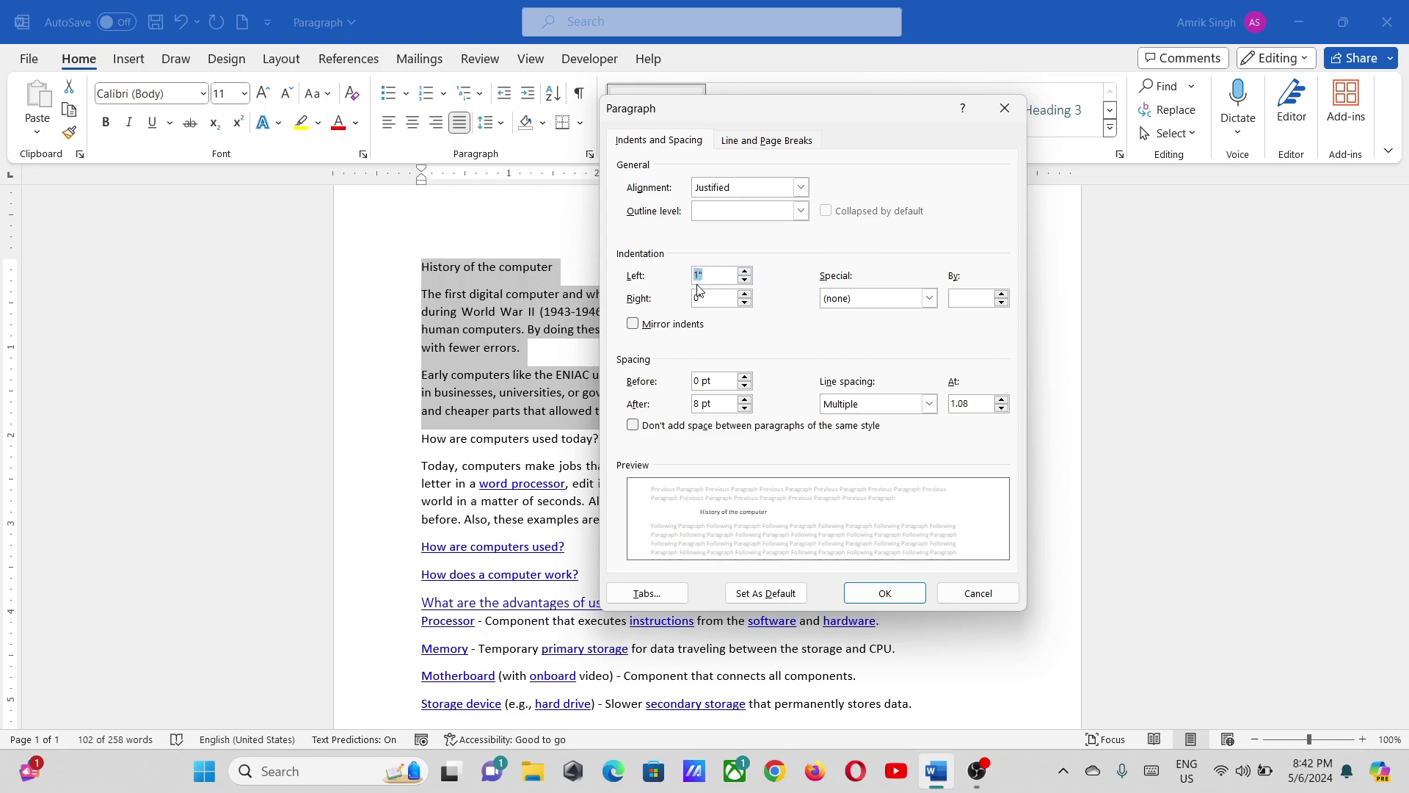
{"action": "left_click", "coordinate": [885, 592]}
{"action": "left_click", "coordinate": [638, 391]}
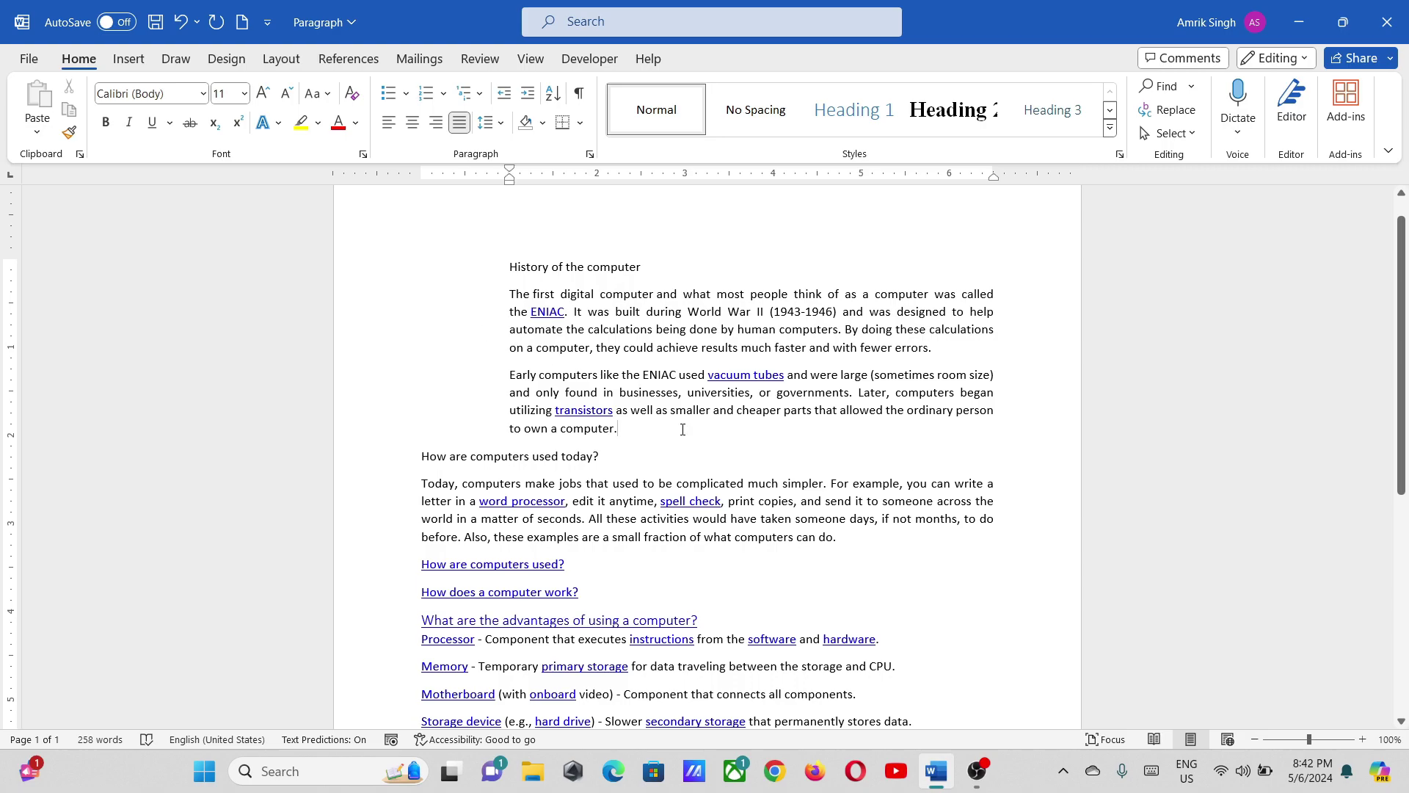
{"action": "key", "text": "Return"}
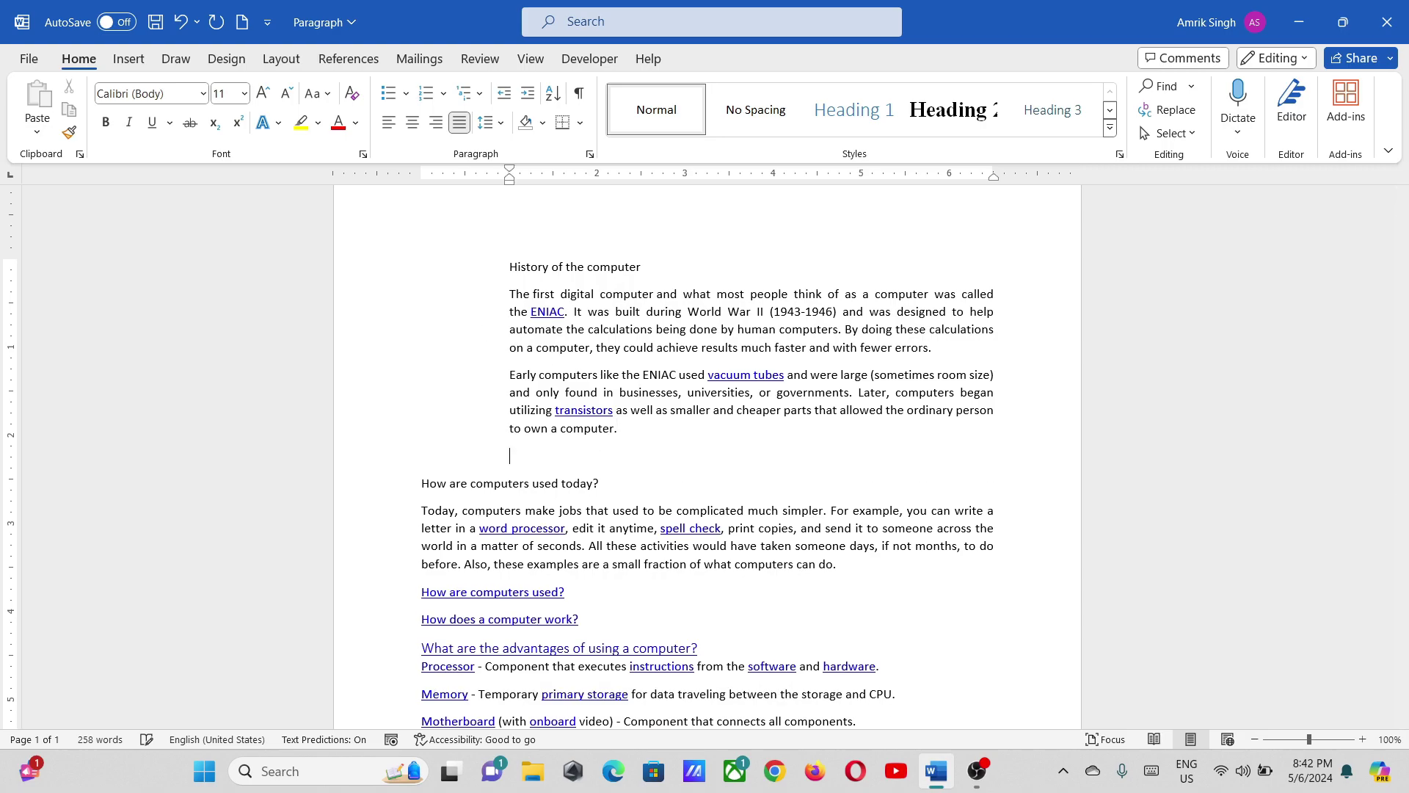
{"action": "type", "text": "hhhihihiuhiuh"}
{"action": "type", "text": "u u huh uhui hiuh iuhiuhui"}
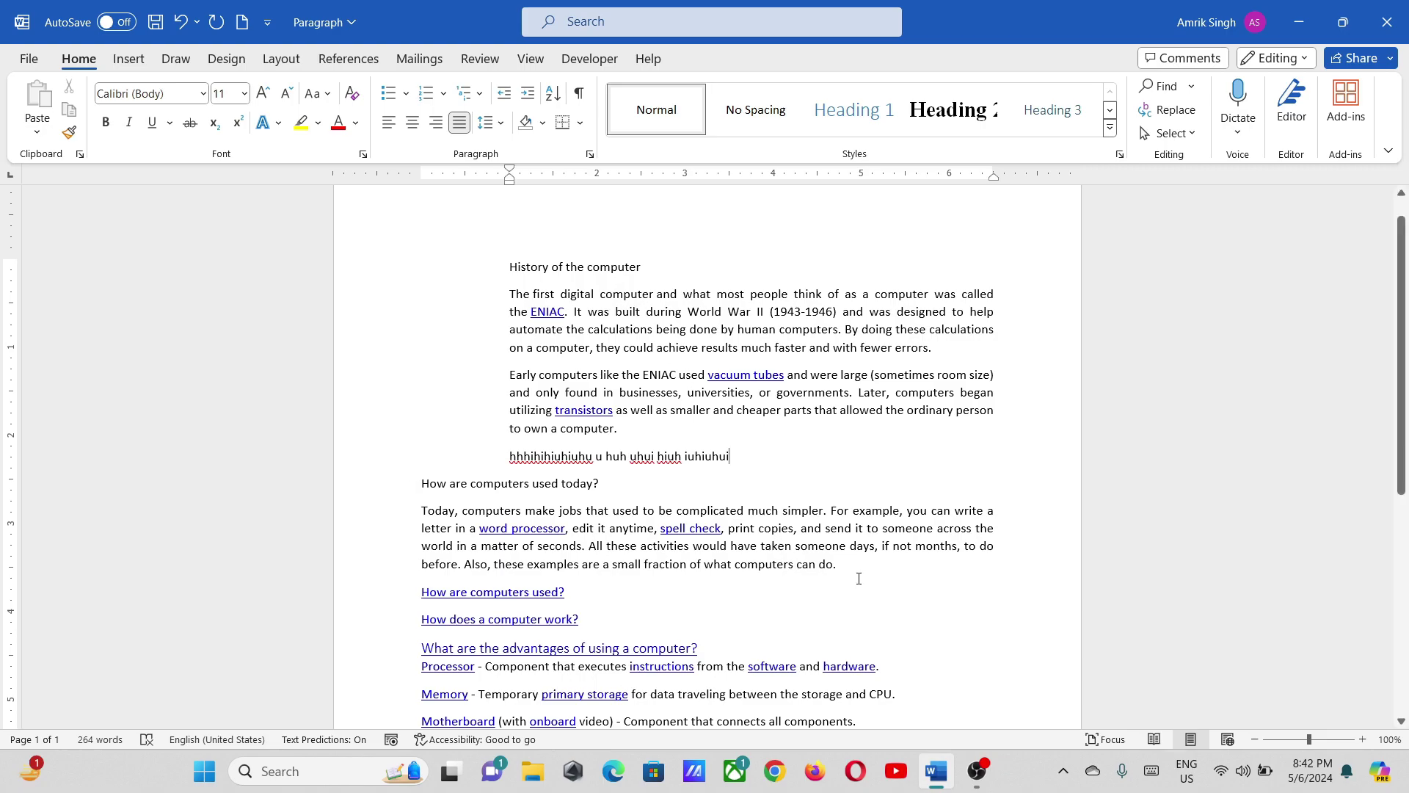
Step: Add a right indent to the 'How are computers used today?' section
{"action": "left_click_drag", "start_coordinate": [854, 563], "coordinate": [418, 483]}
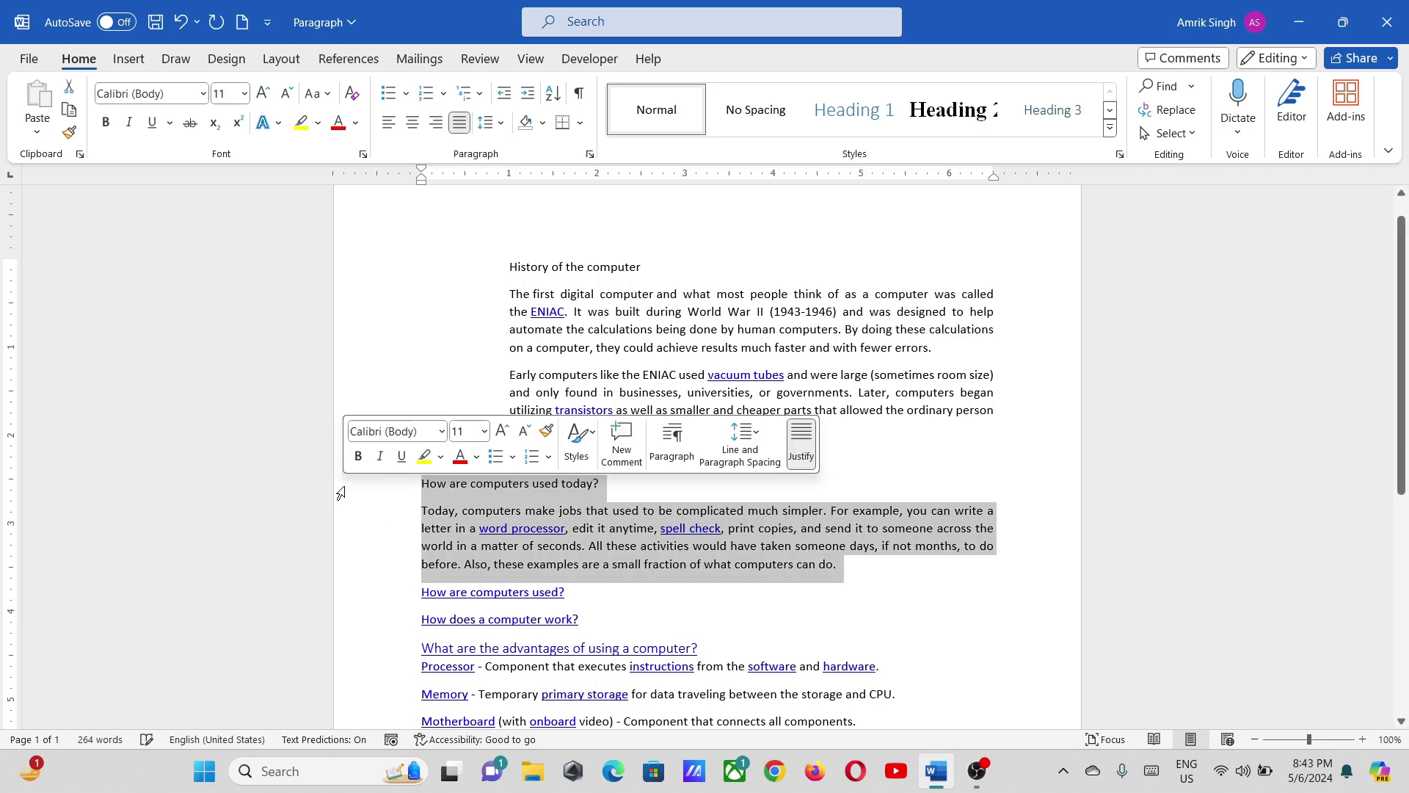
{"action": "left_click", "coordinate": [590, 155]}
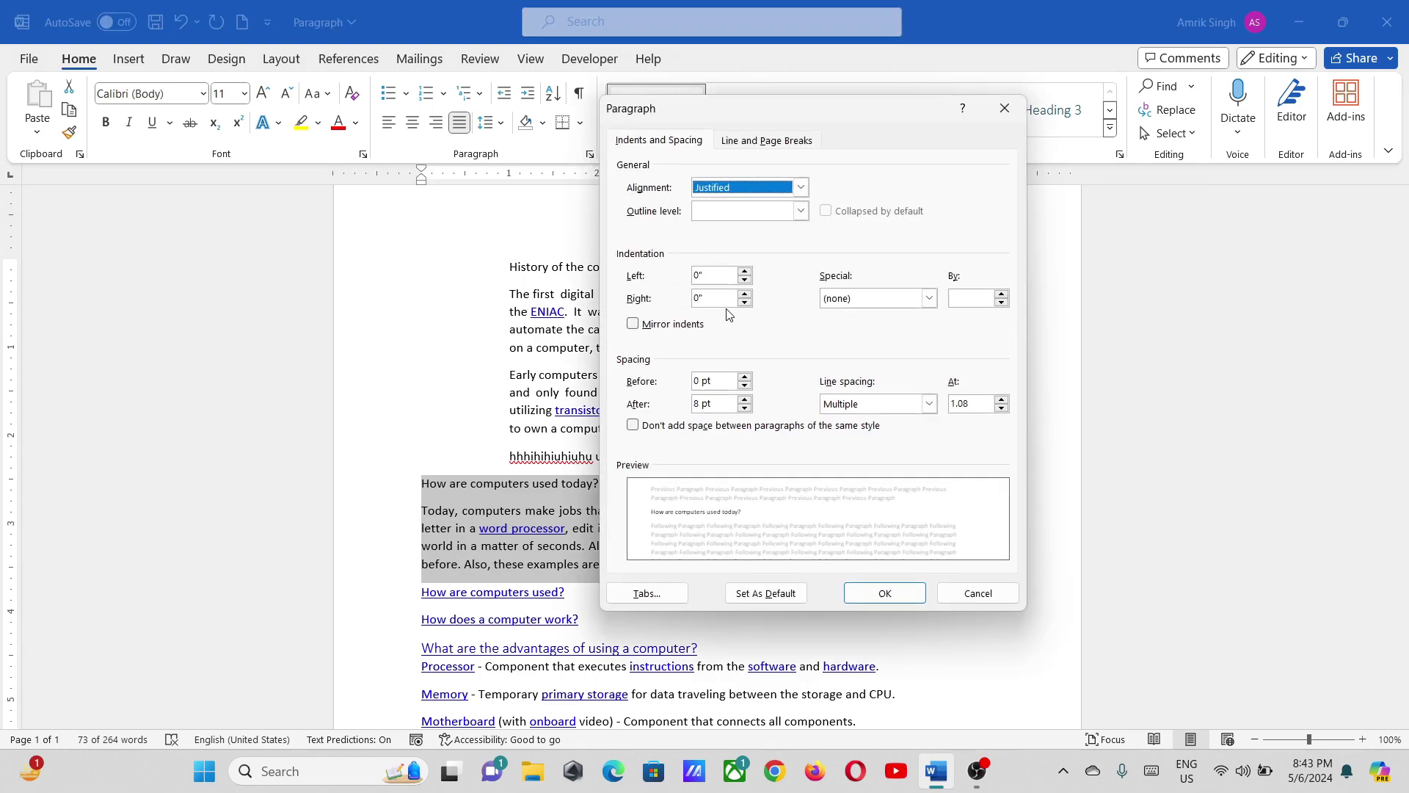
{"action": "left_click", "coordinate": [745, 294]}
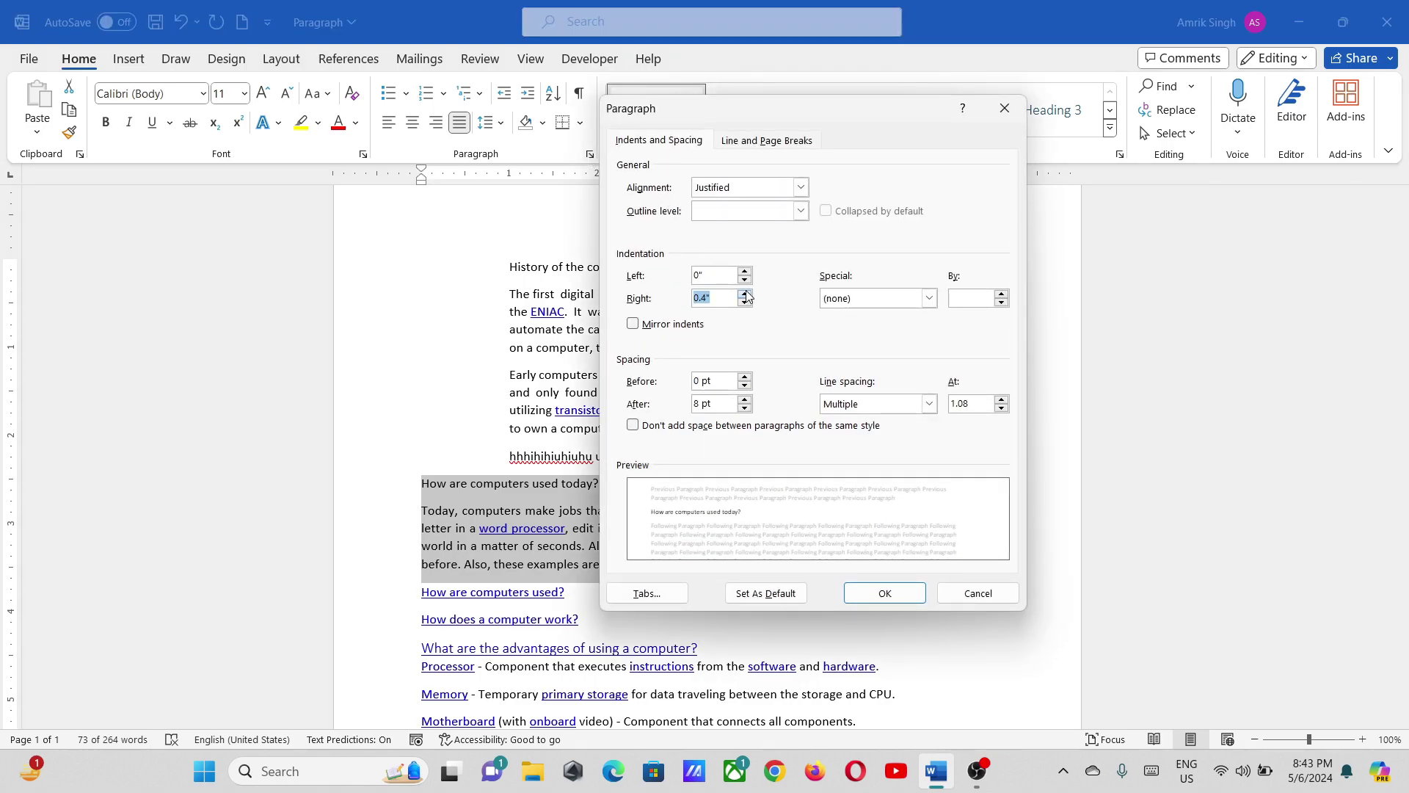
{"action": "left_click", "coordinate": [852, 591]}
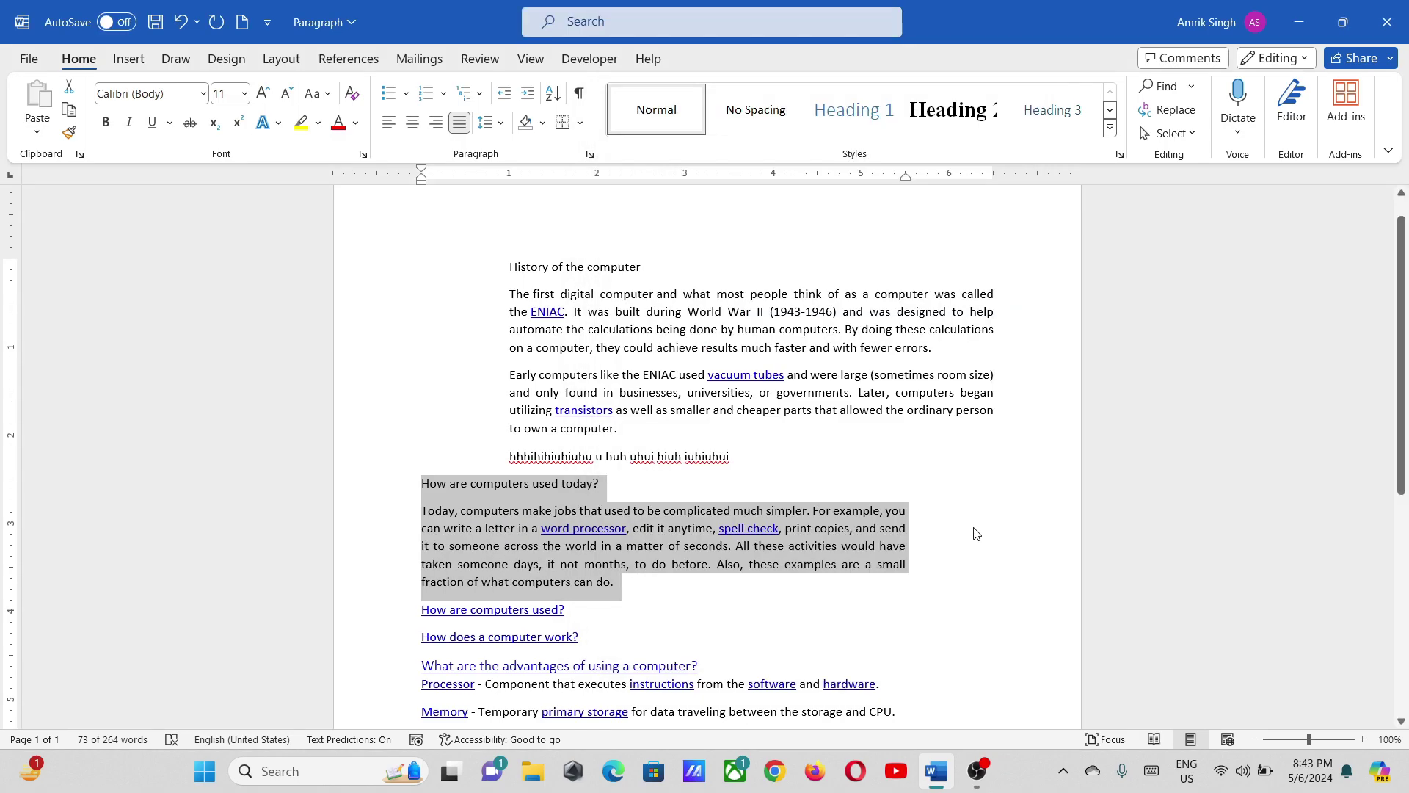
Step: Type filler text at a paragraph's end, then undo back to the original layout
{"action": "left_click", "coordinate": [934, 518]}
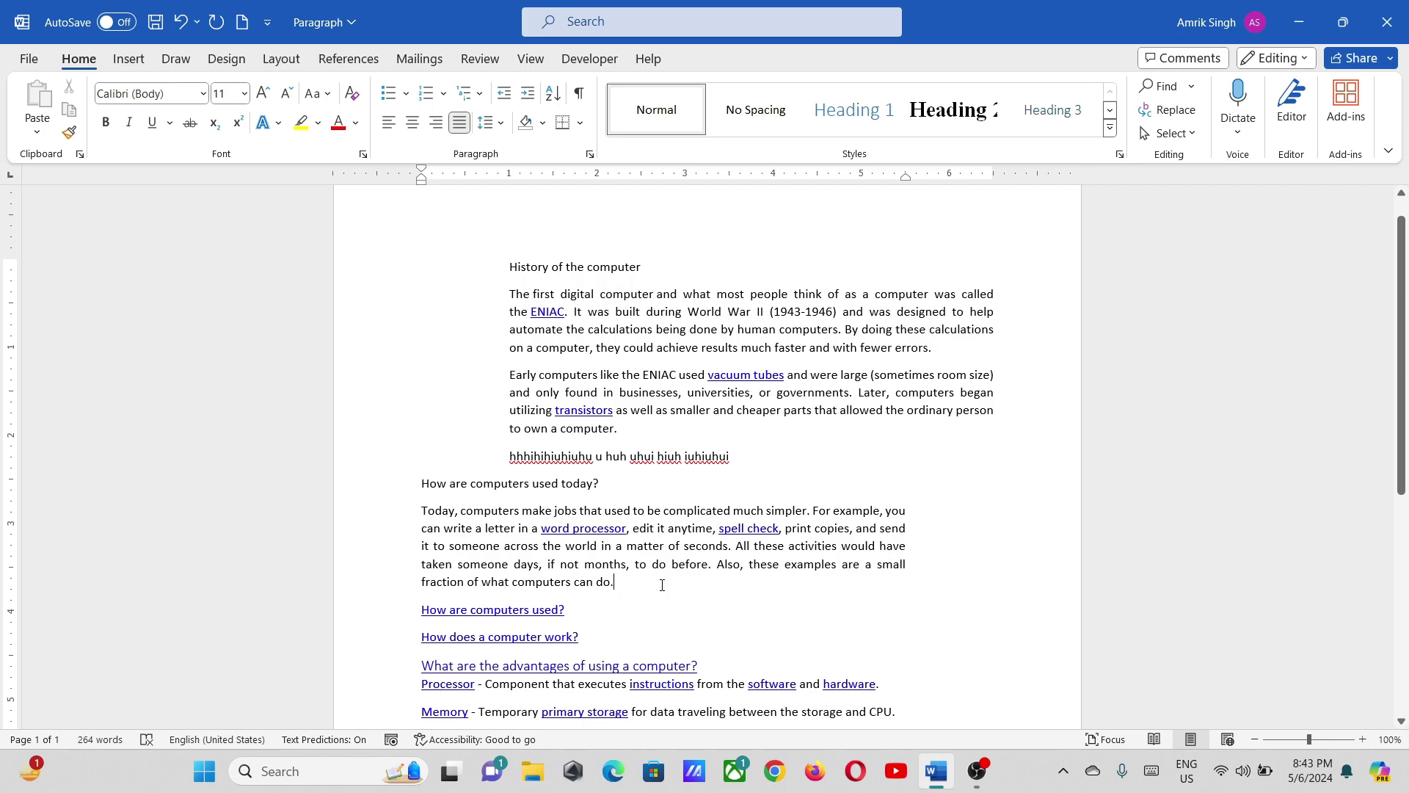
{"action": "type", "text": " jnini ih"}
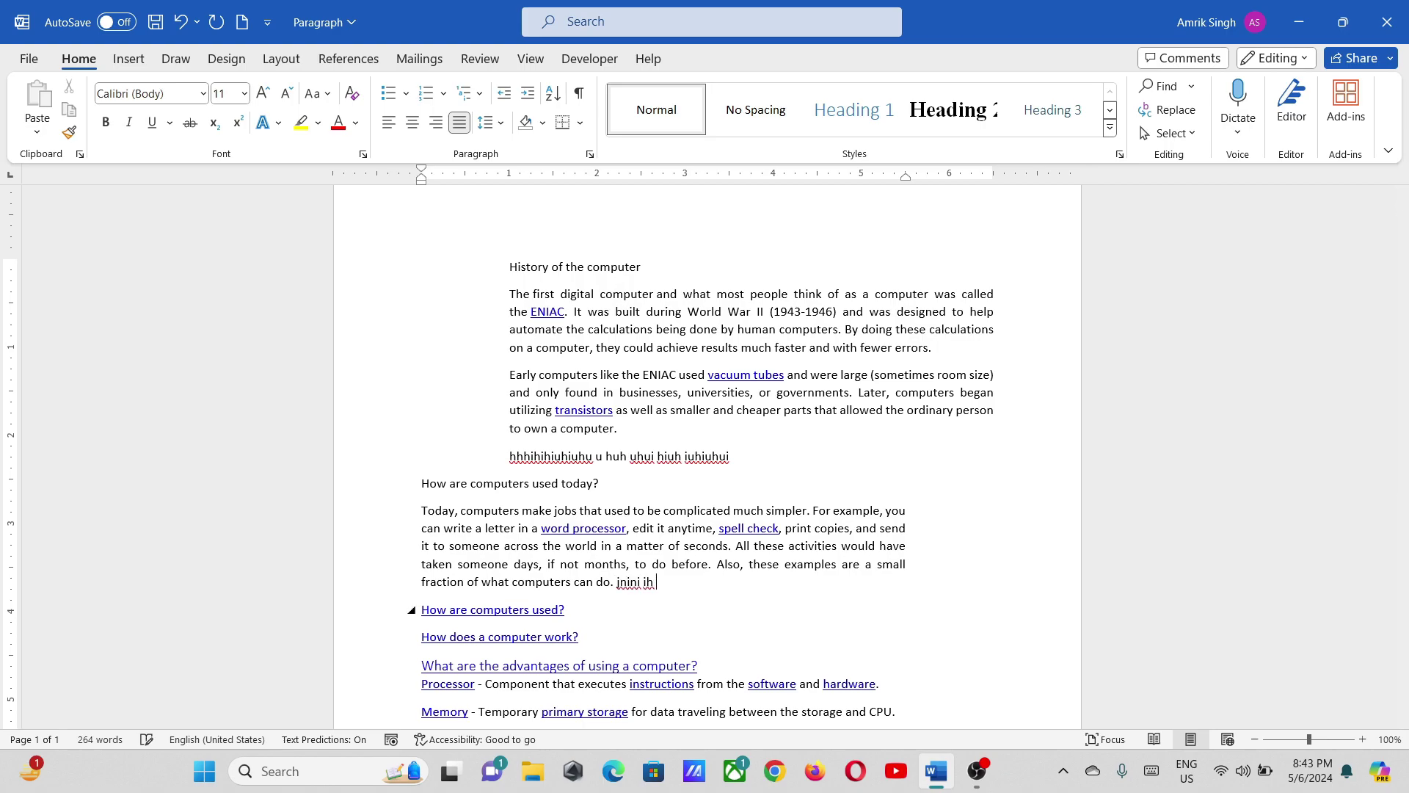
{"action": "type", "text": " h hh huih iuhiuhiuh iuh iuh iuh"}
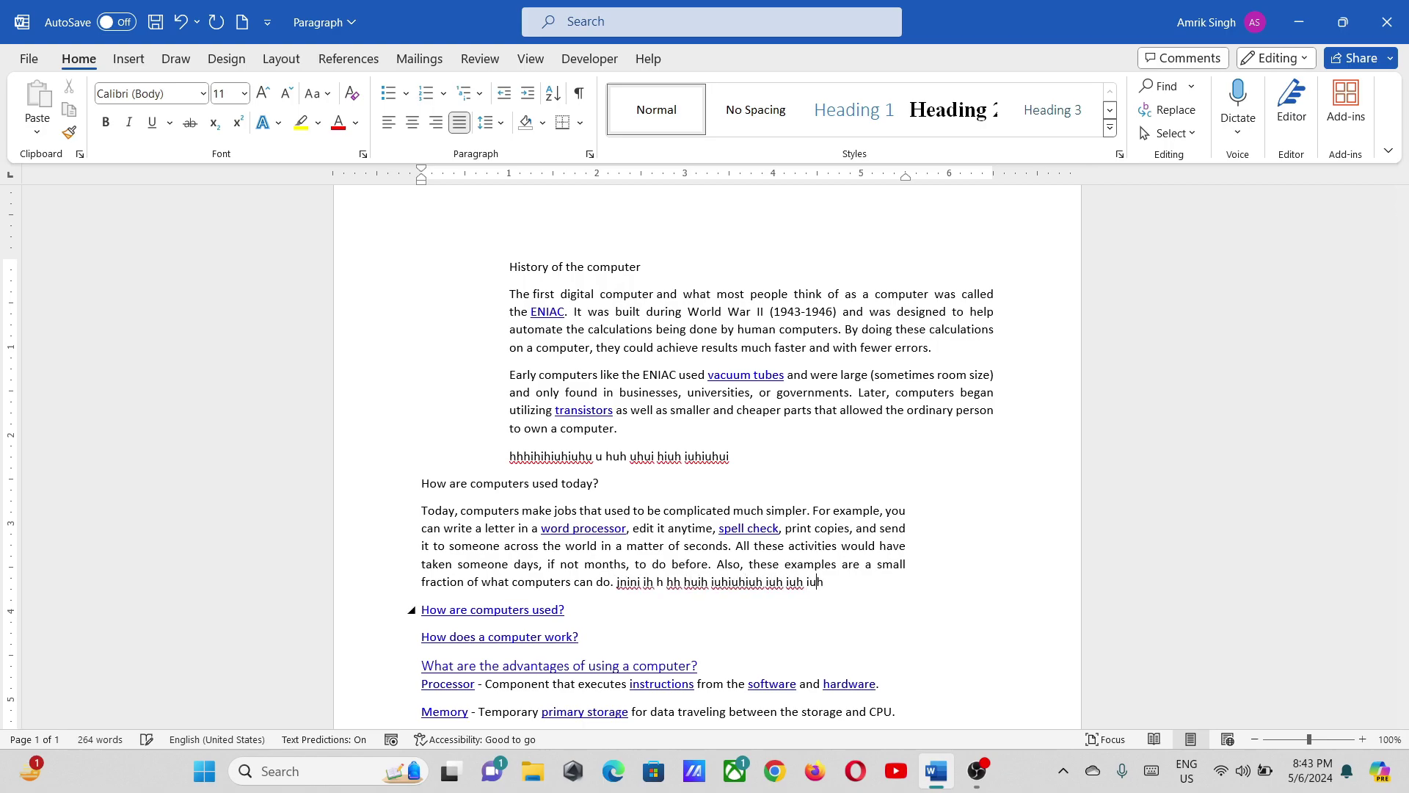
{"action": "type", "text": "iuh iuh iuh iu hh ih iuhih iuh i"}
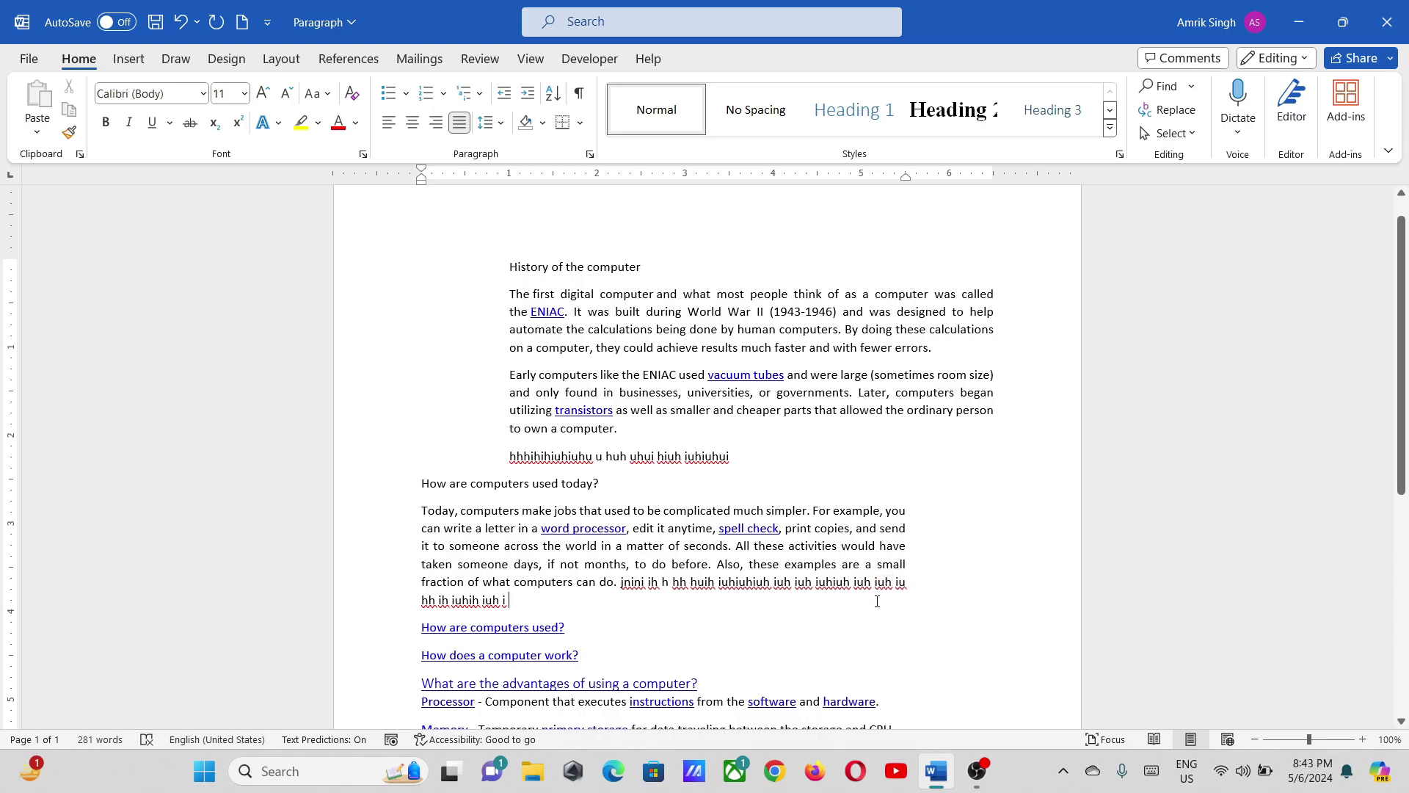
{"action": "key", "text": "ctrl+z"}
{"action": "key", "text": "ctrl+z"}
{"action": "key", "text": "ctrl+z"}
{"action": "key", "text": "ctrl+z"}
{"action": "key", "text": "ctrl+z"}
{"action": "key", "text": "ctrl+z"}
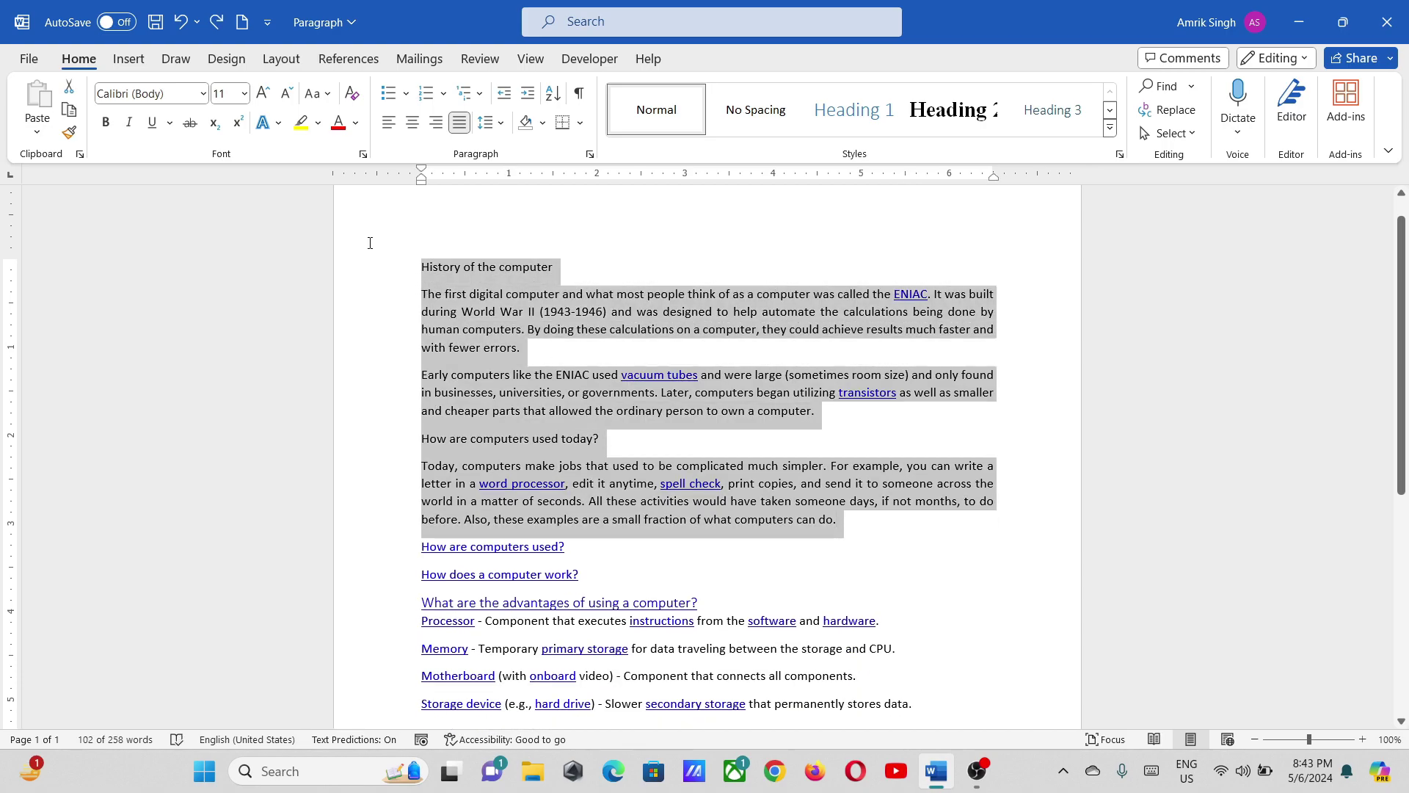
Step: Apply a First line special indent of 1 inch to the opening paragraphs
{"action": "left_click", "coordinate": [590, 154]}
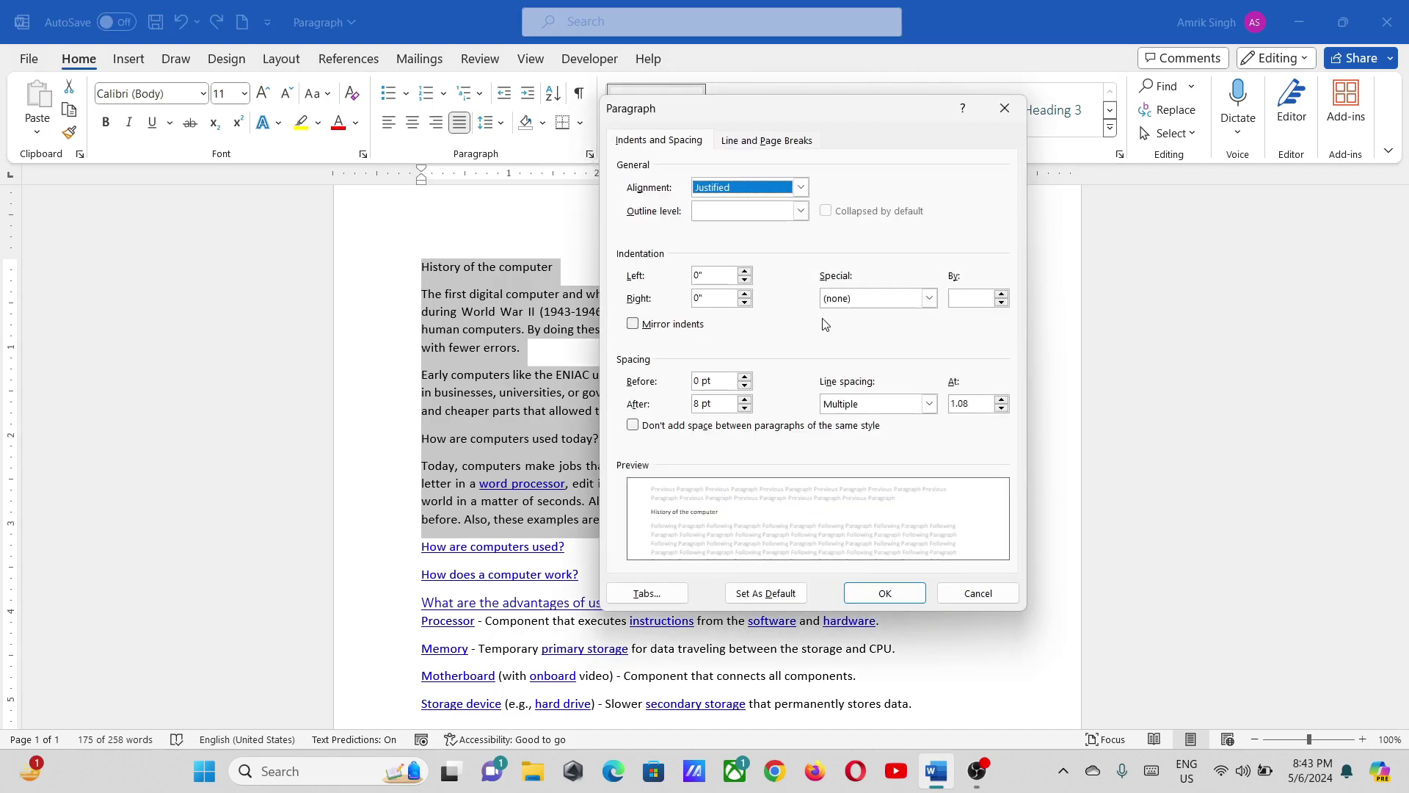
{"action": "left_click", "coordinate": [853, 301]}
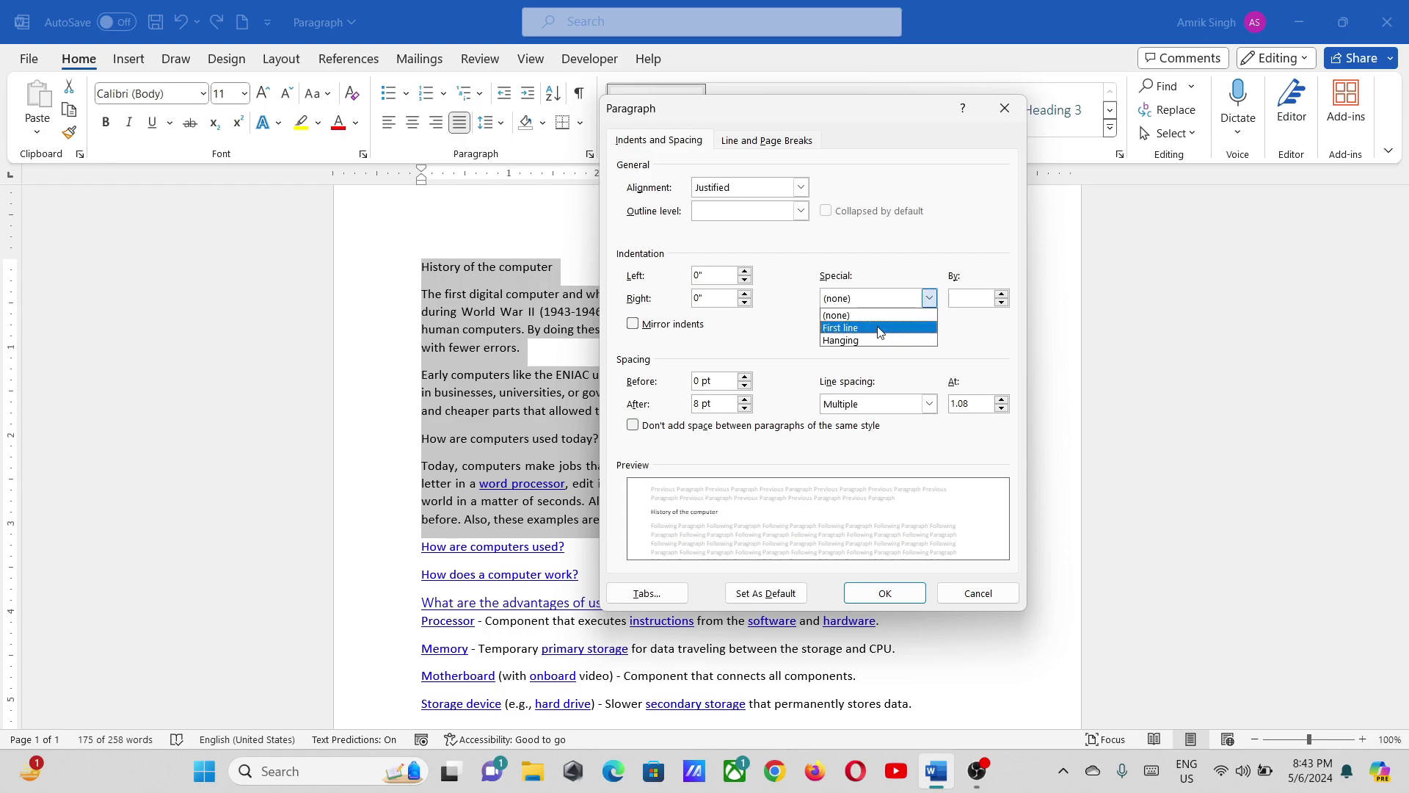
{"action": "left_click", "coordinate": [871, 329]}
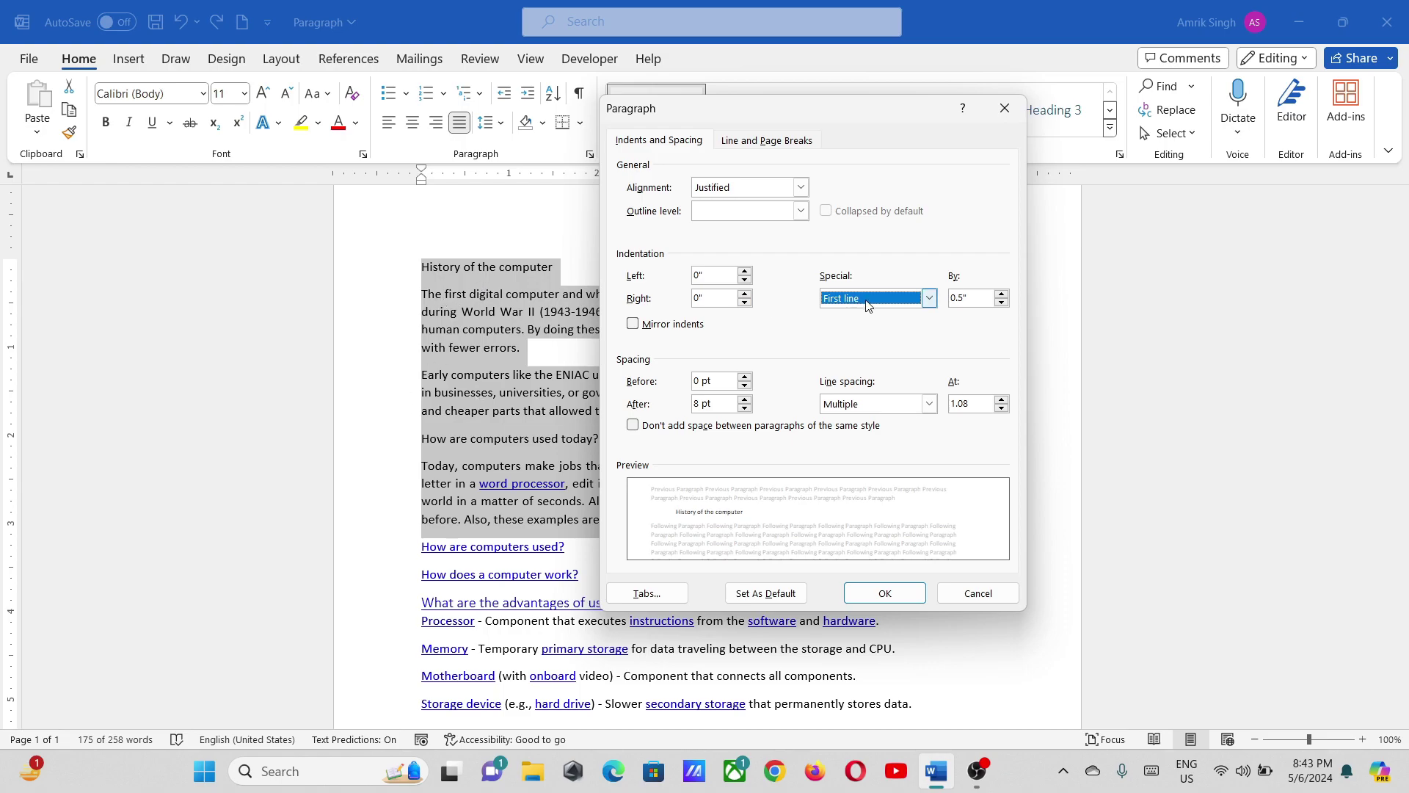
{"action": "left_click", "coordinate": [1001, 294]}
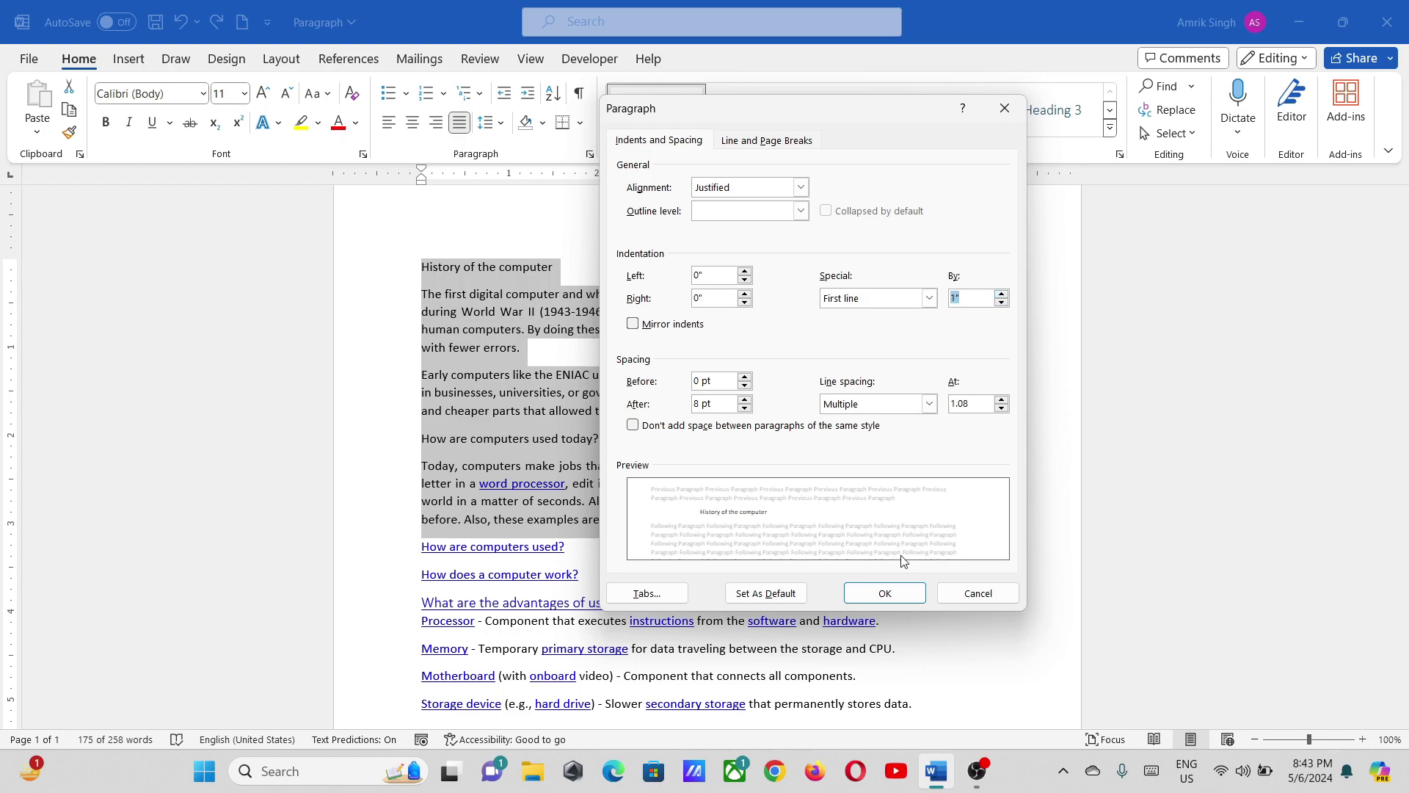
{"action": "left_click", "coordinate": [895, 592]}
{"action": "left_click", "coordinate": [508, 392]}
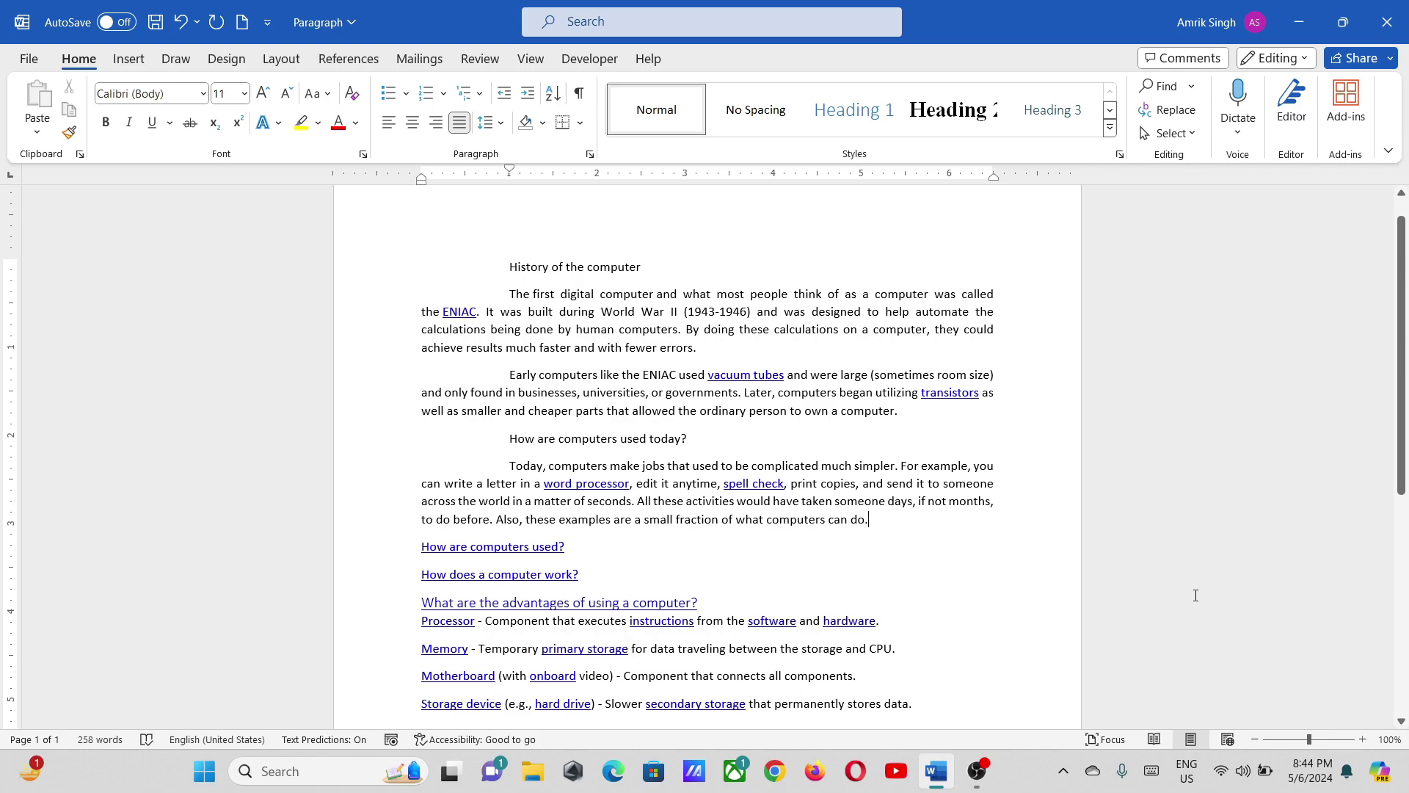
Step: After 'can do.' add a long 'gsgsg…' filler paragraph and a short 'gsgsgs gs gs g g g sg sg' line
{"action": "key", "text": "Return"}
{"action": "type", "text": "gs"}
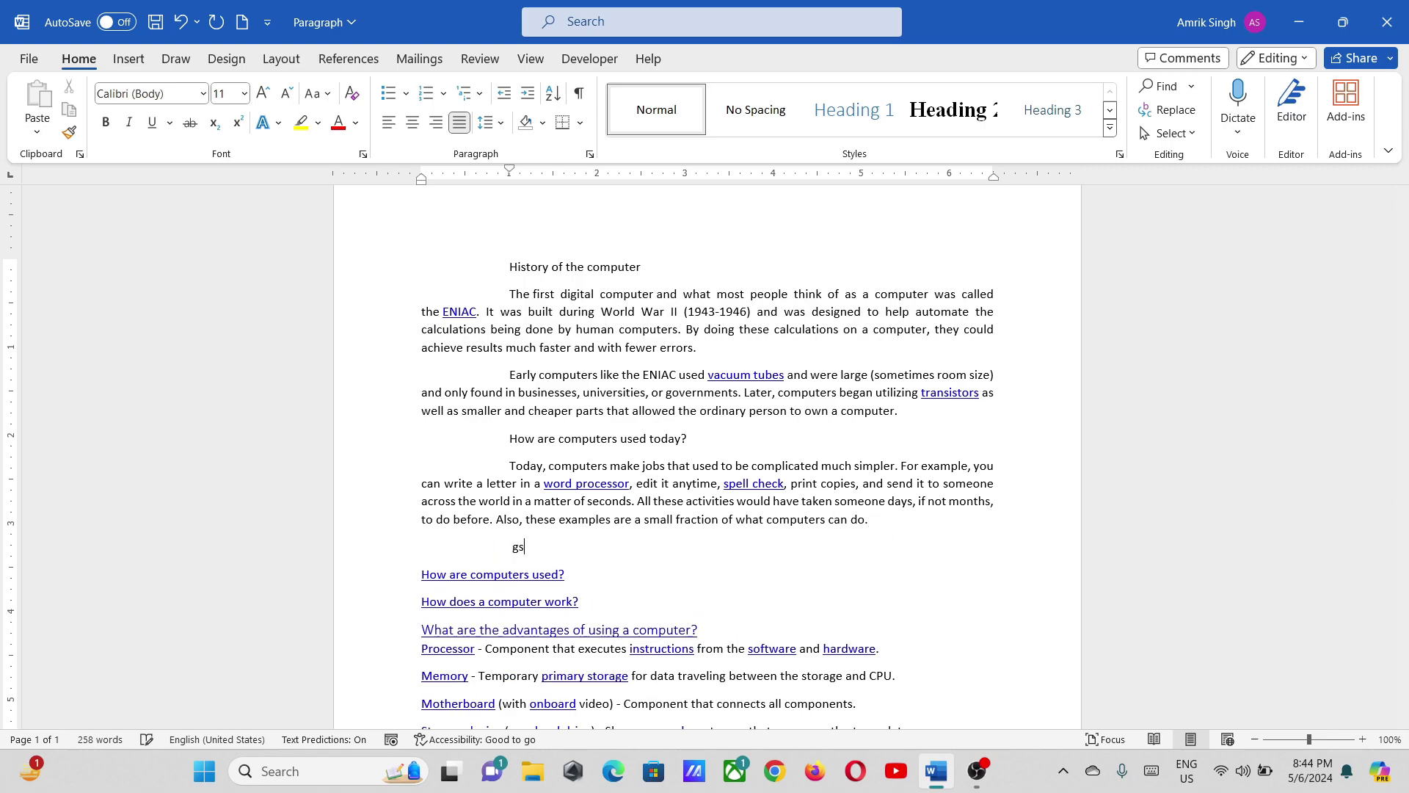
{"action": "type", "text": "gsg s s gsd gs gs dgsd gs g s"}
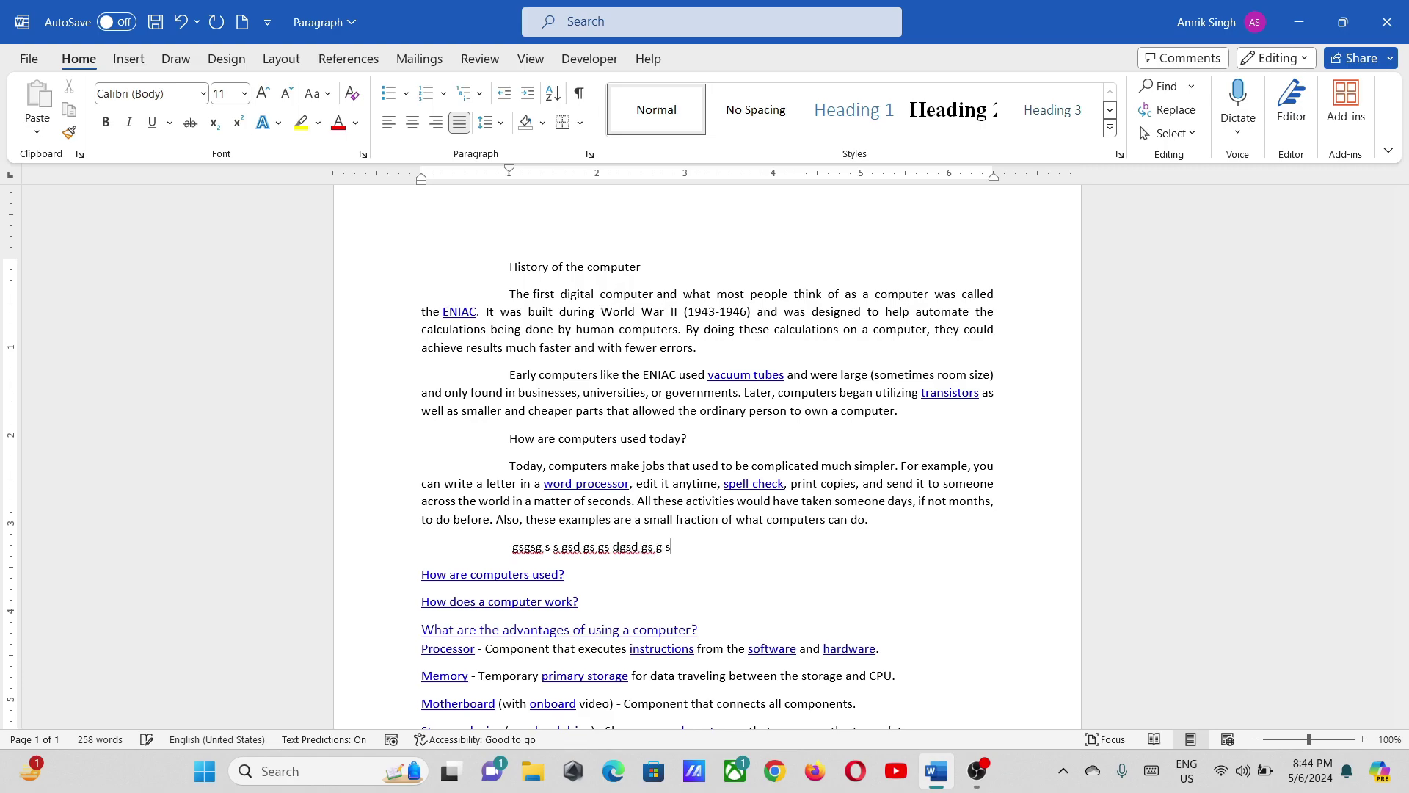
{"action": "type", "text": "g sg sg sg s gs gs gsg sg s"}
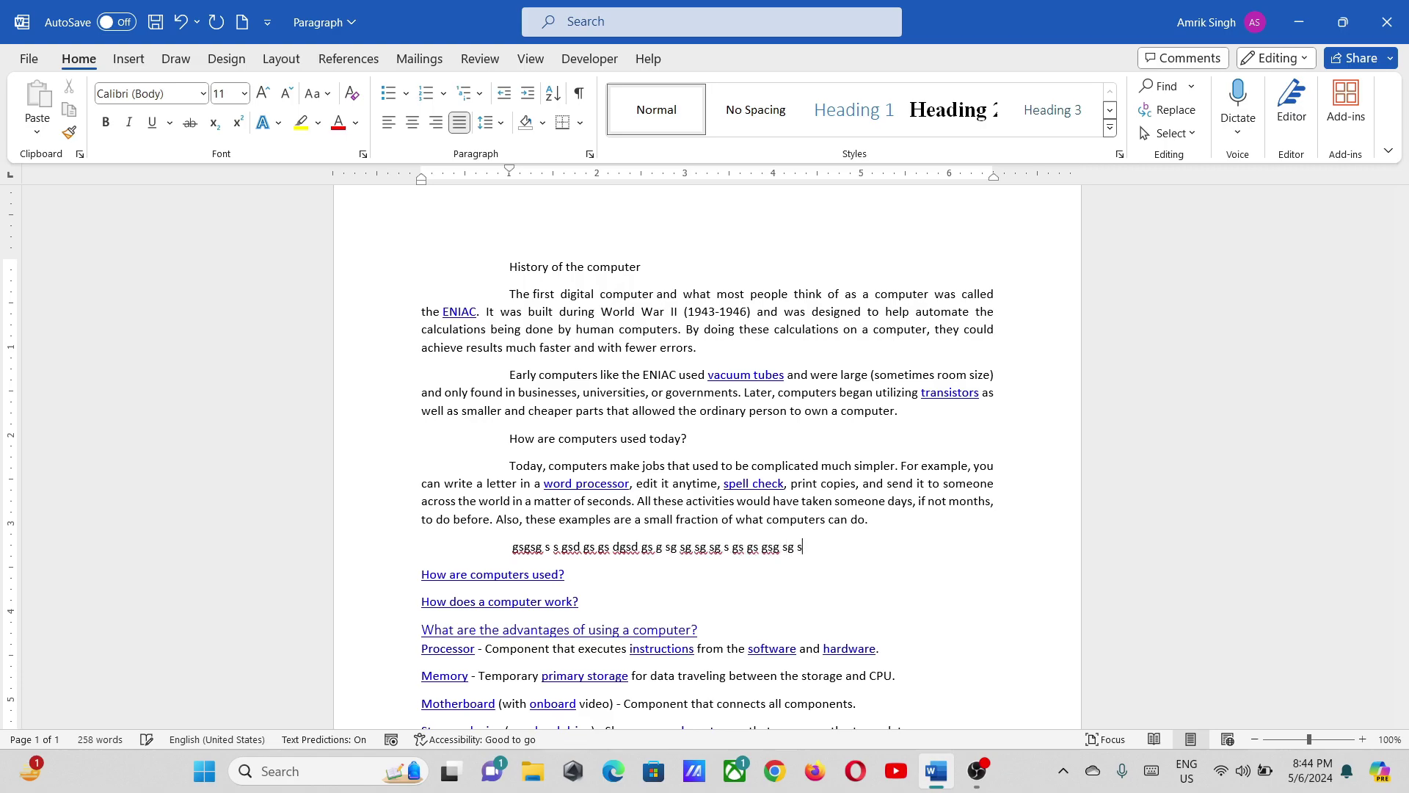
{"action": "type", "text": "g sg sg sg s gsgsg s sd sd"}
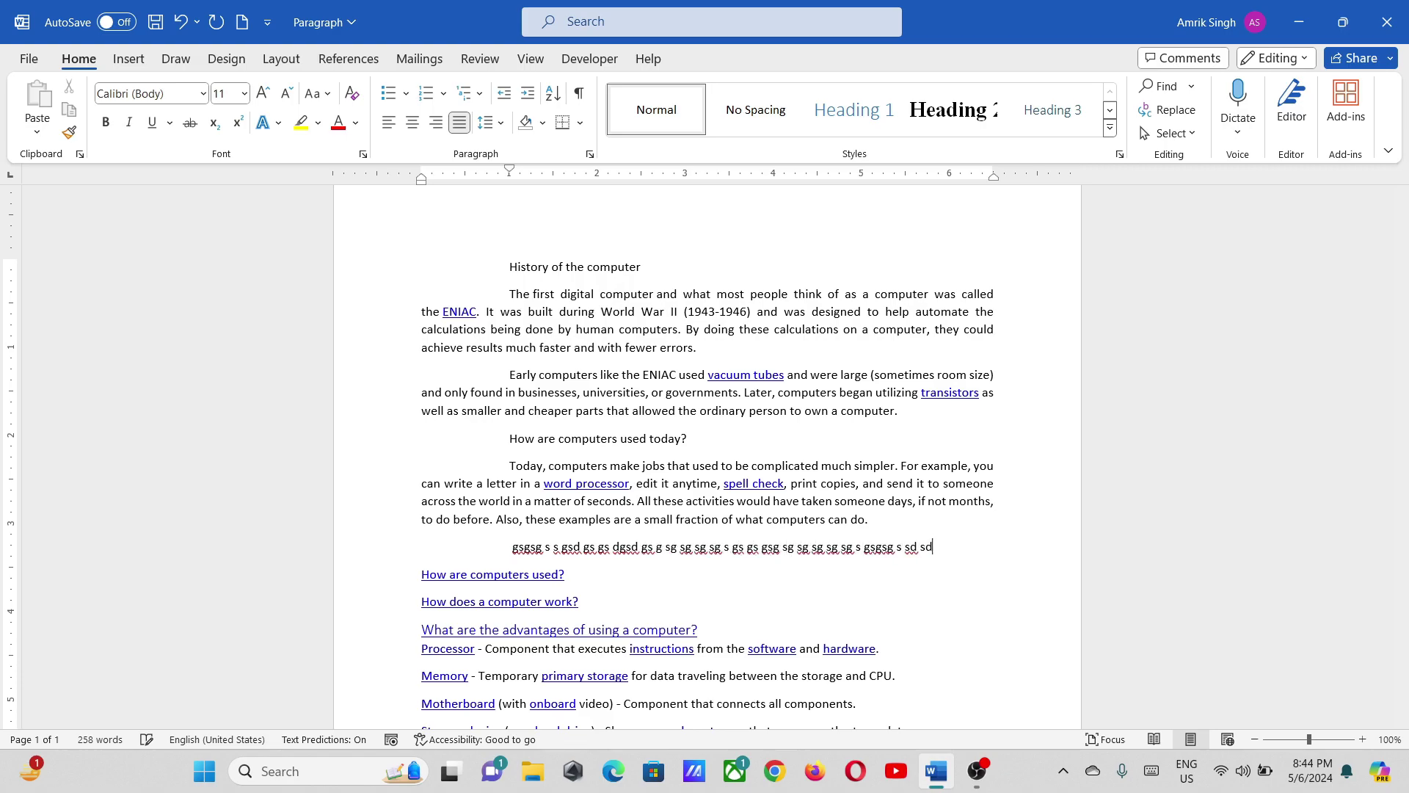
{"action": "type", "text": "gs gsgsgs g sg sg s gs g"}
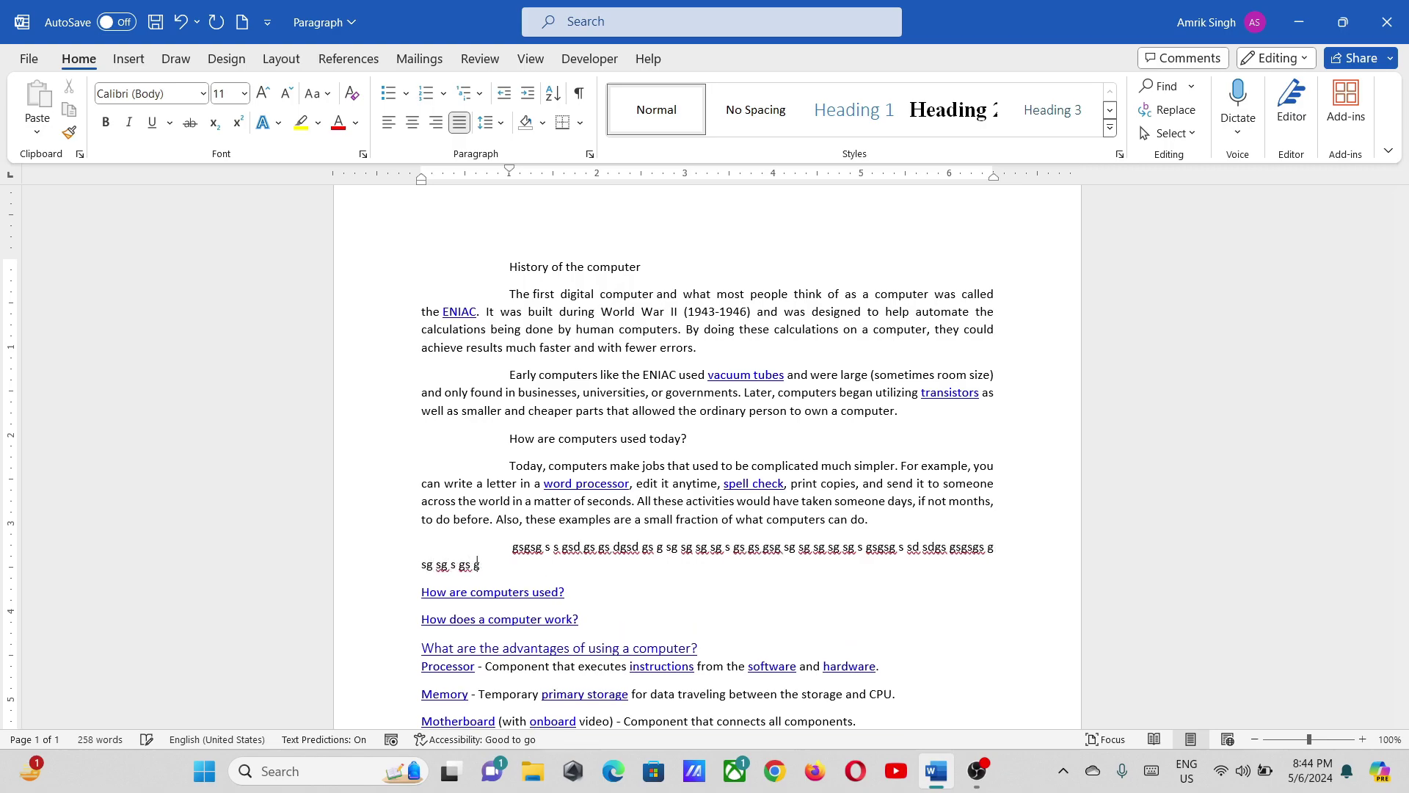
{"action": "type", "text": "s gsg sg sg sgsg sg sg sg sg s"}
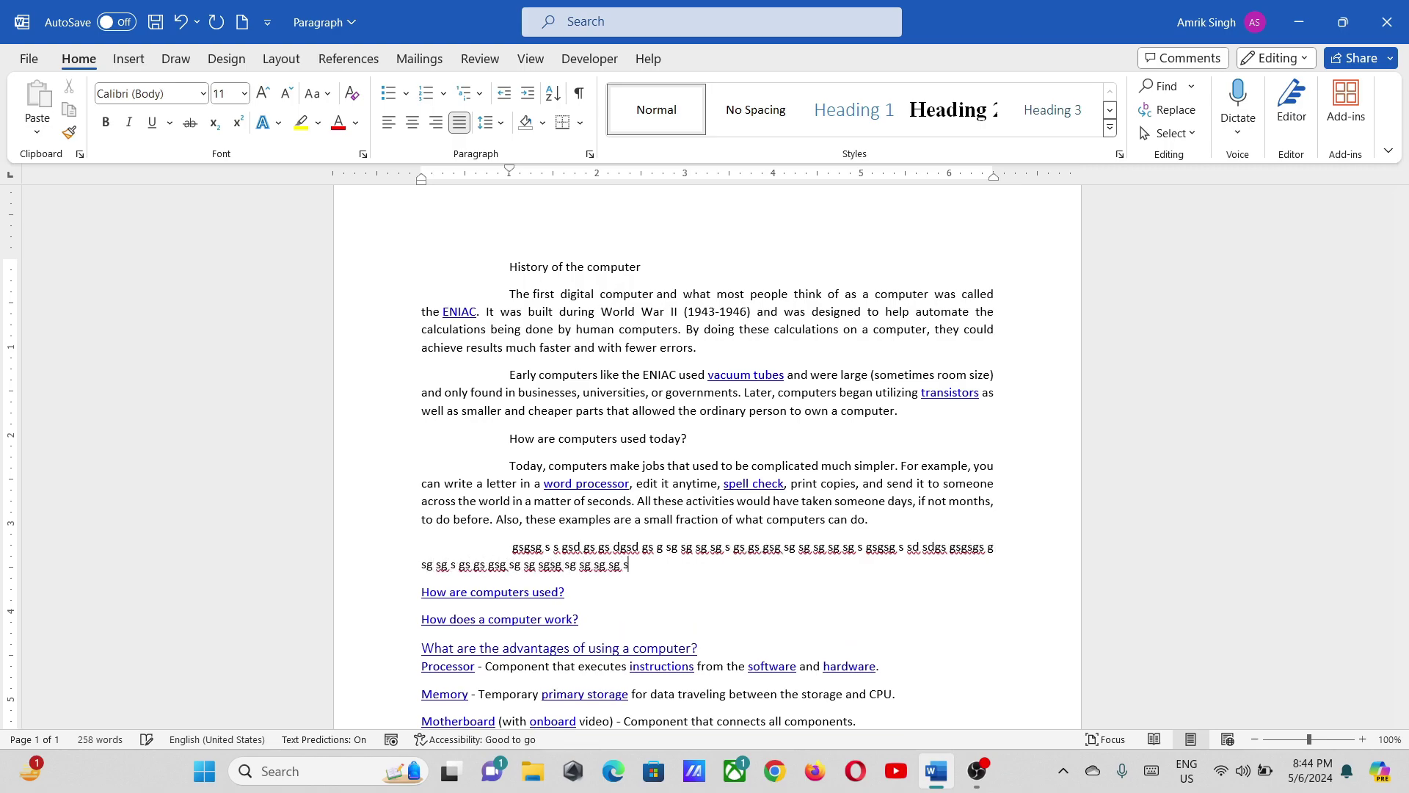
{"action": "type", "text": "gsgsg sgsgs gsg sg"}
{"action": "type", "text": " sg sgsg sg sd gsd g sg sg sgs g sg sg"}
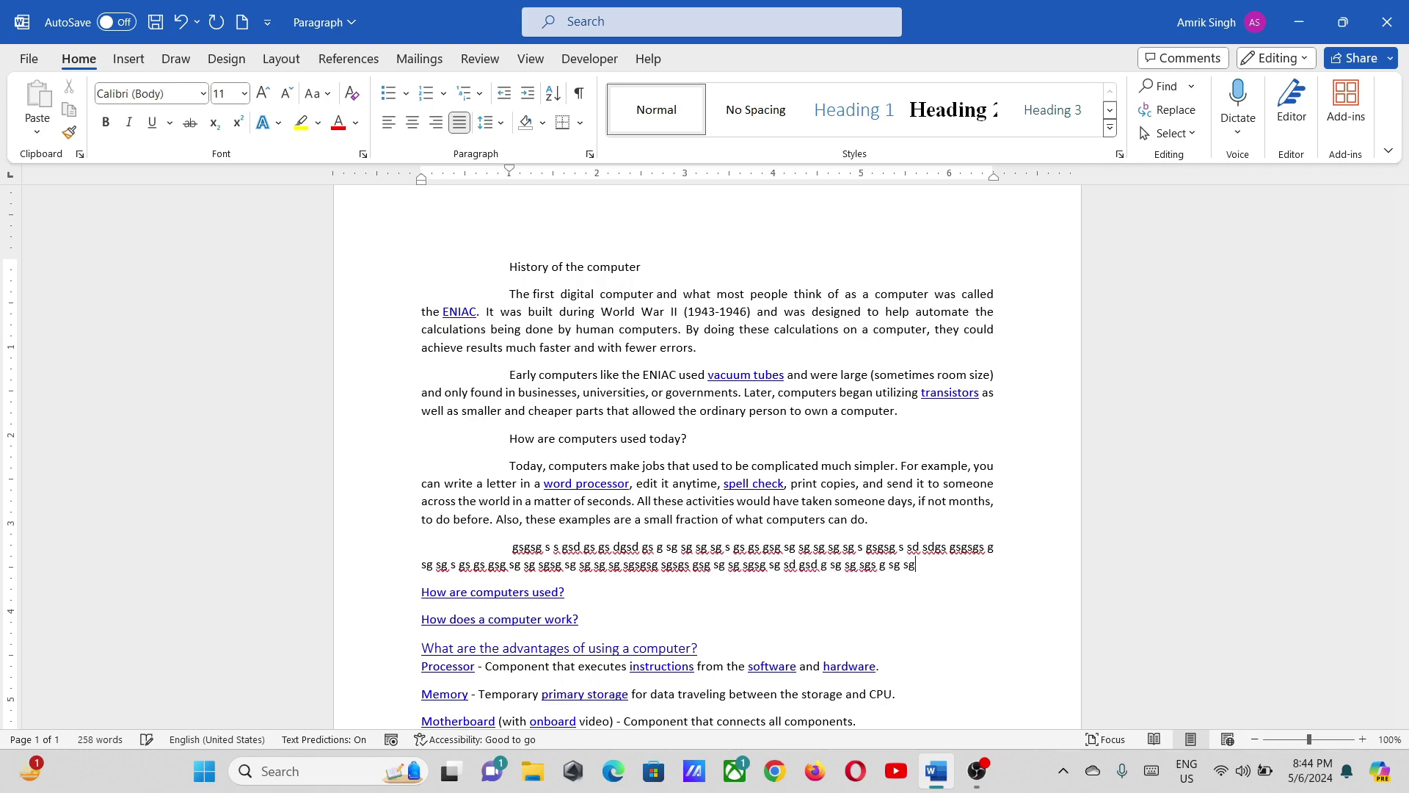
{"action": "type", "text": "s gs g sgs g sgg sg s sg"}
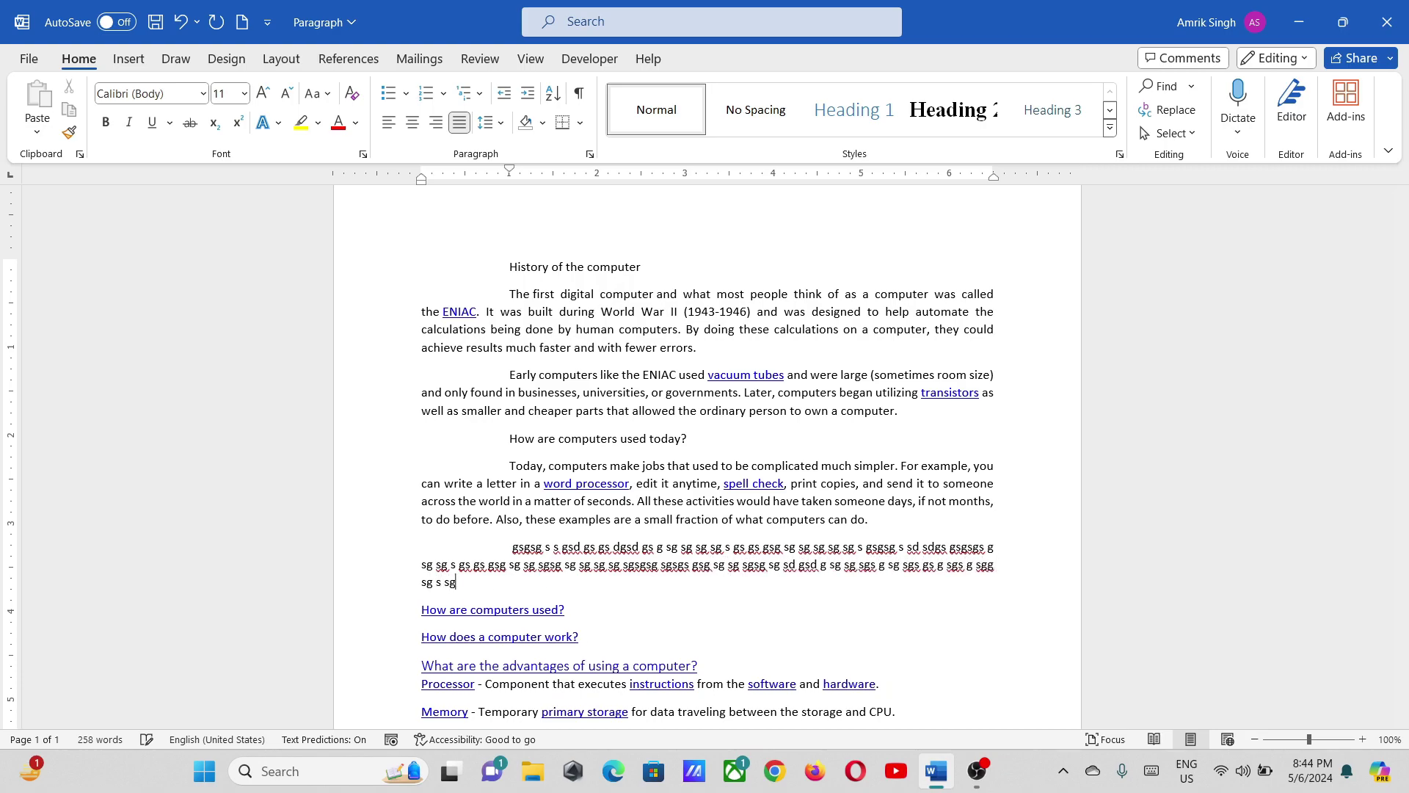
{"action": "type", "text": " sgsgs g sdg sg sg"}
{"action": "key", "text": "Return"}
{"action": "type", "text": "gsgs"}
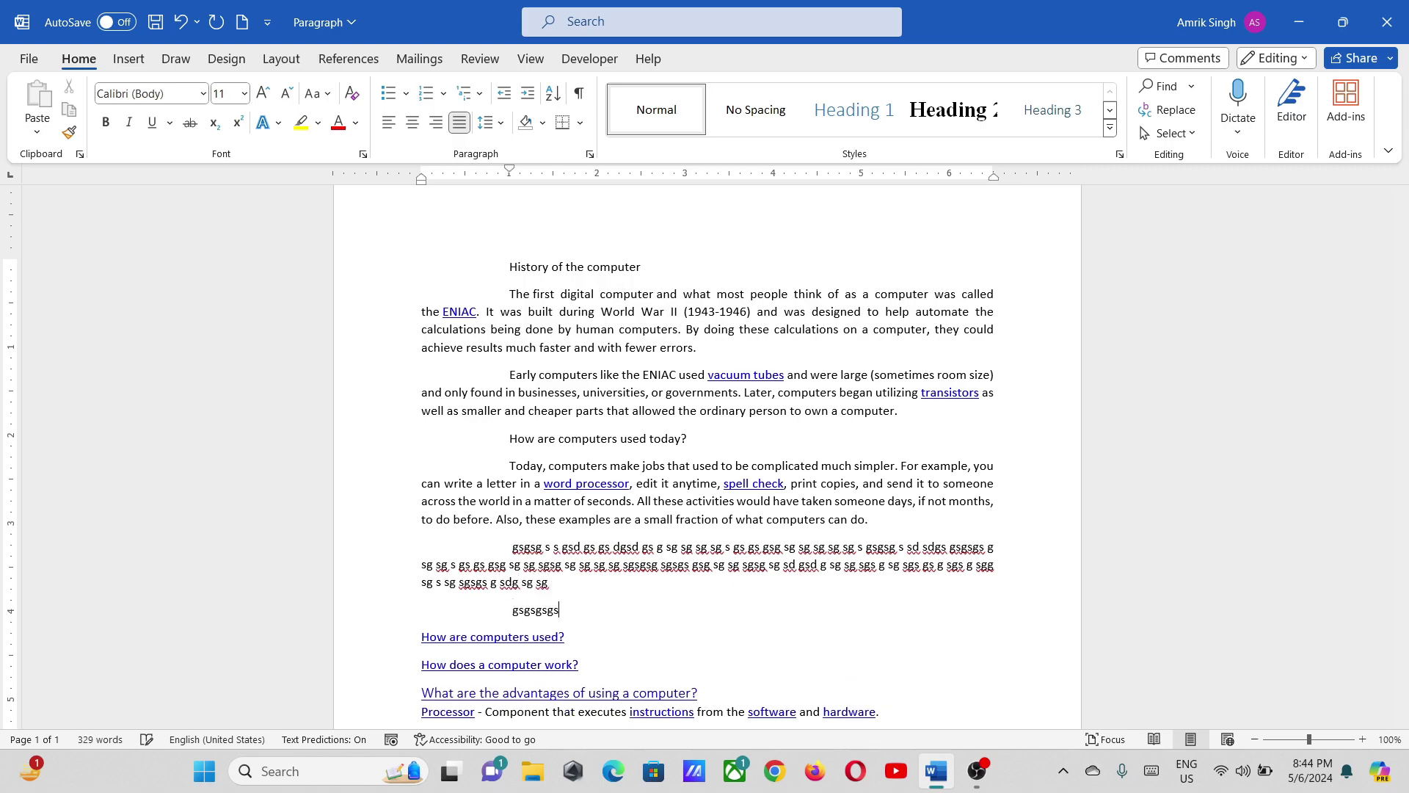
{"action": "type", "text": "gs gs gs g g g sg sg"}
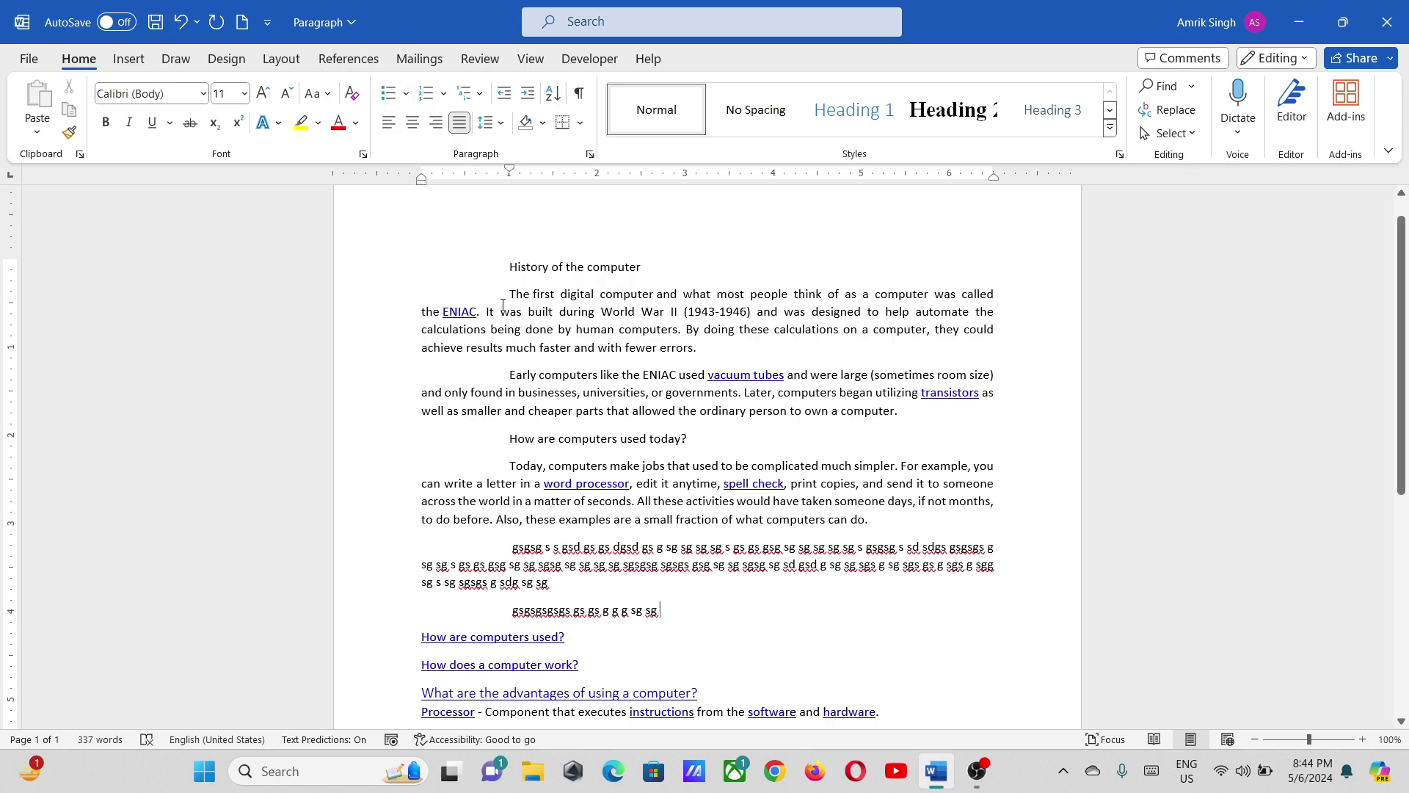
Step: Apply a hanging indent to the title through the new filler paragraphs
{"action": "left_click_drag", "start_coordinate": [675, 627], "coordinate": [508, 261]}
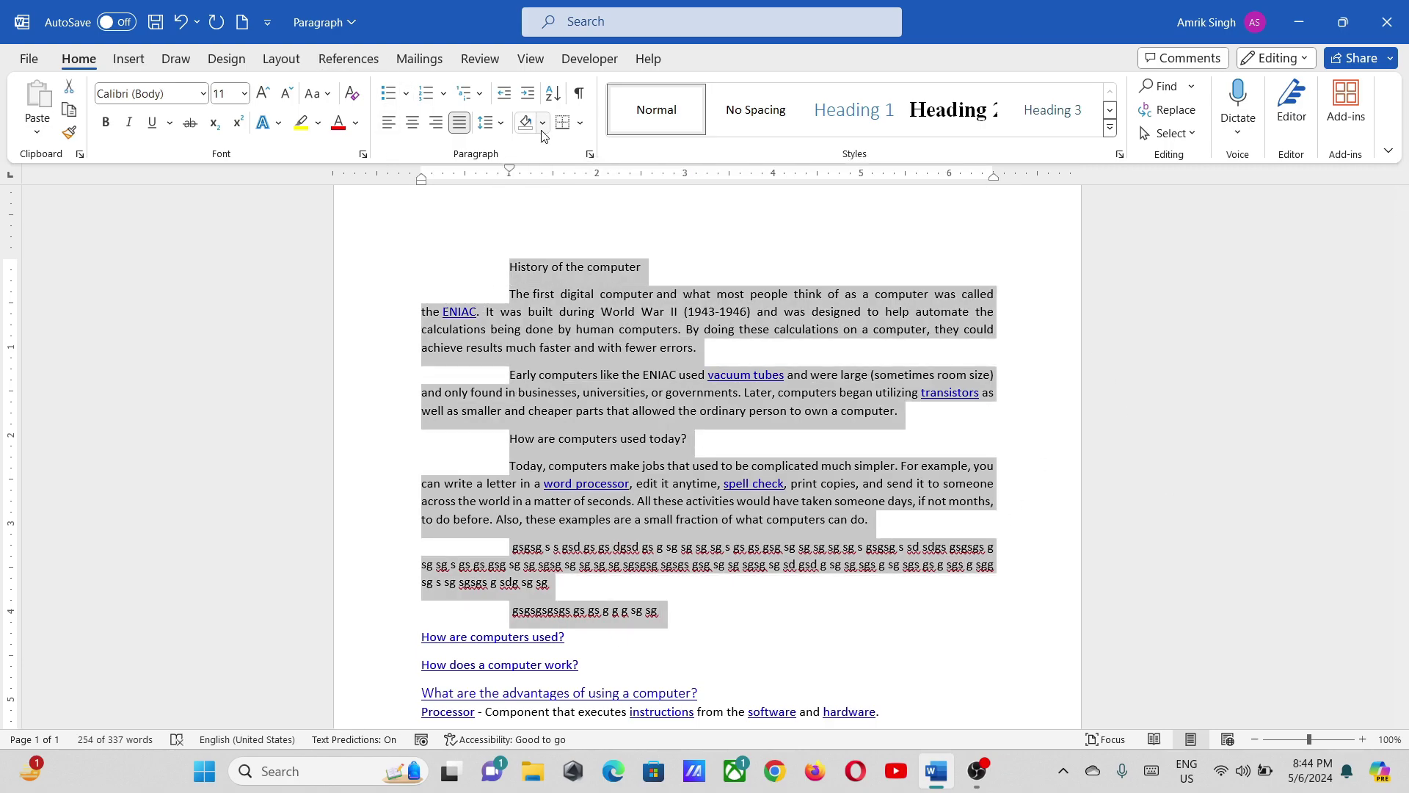
{"action": "left_click", "coordinate": [588, 155]}
{"action": "left_click", "coordinate": [929, 297]}
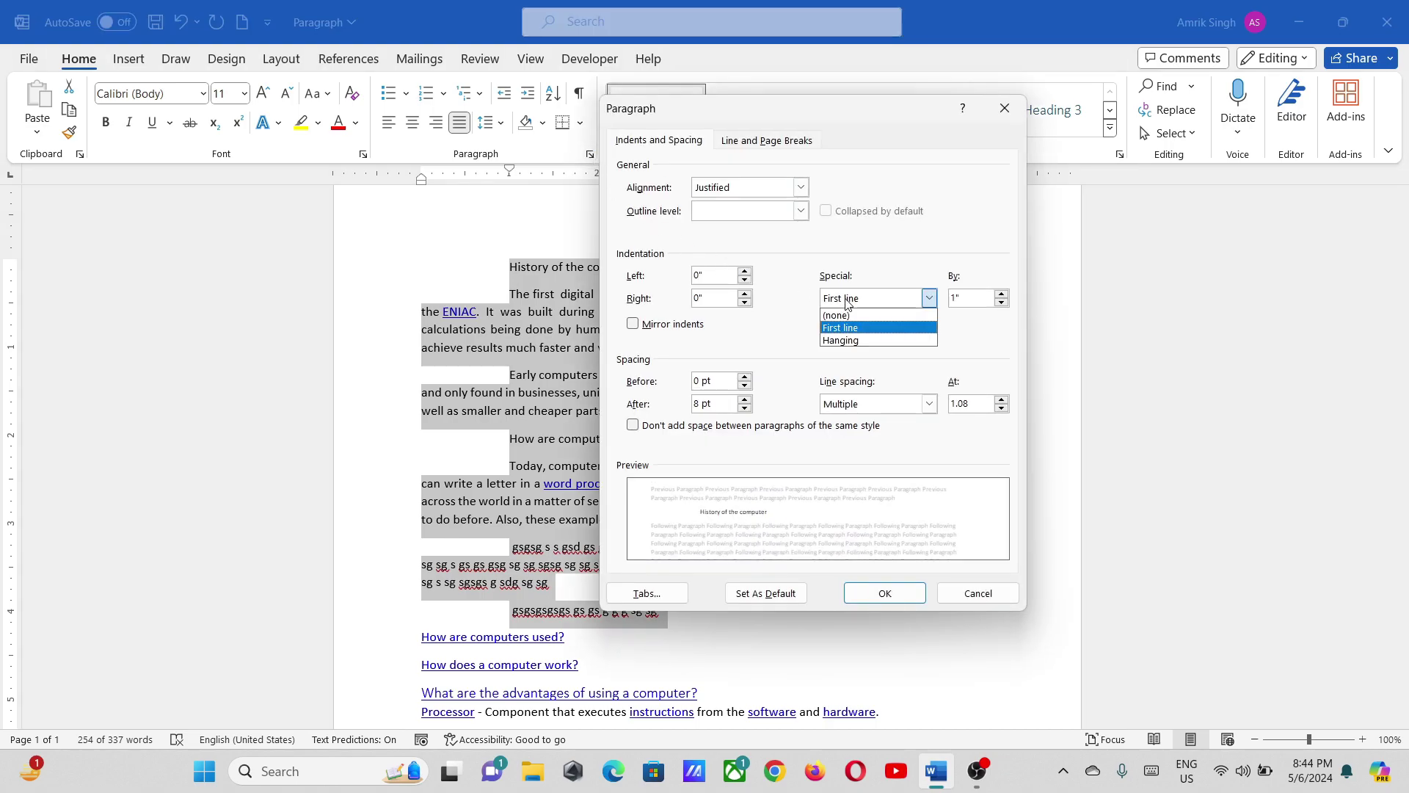
{"action": "left_click", "coordinate": [844, 340]}
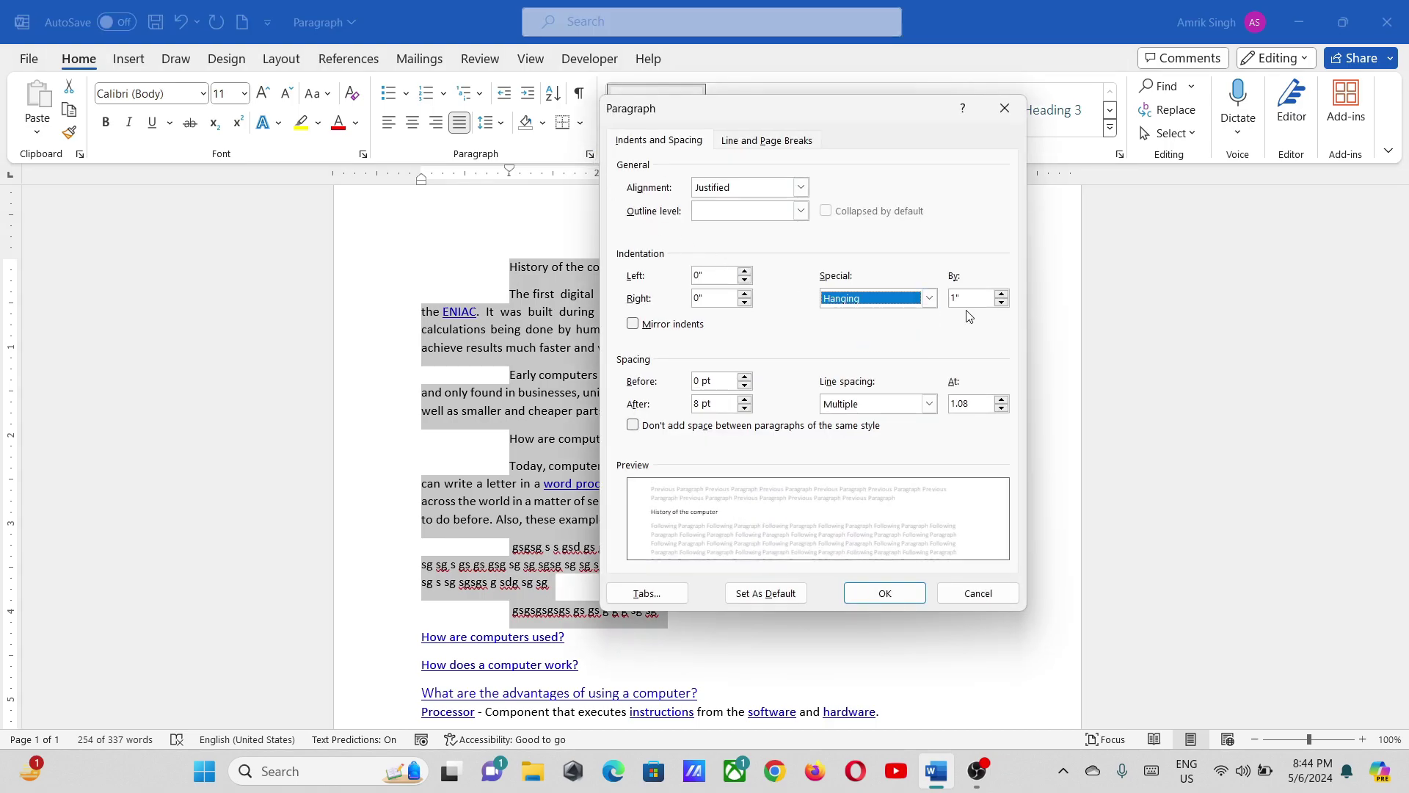
{"action": "left_click", "coordinate": [884, 593]}
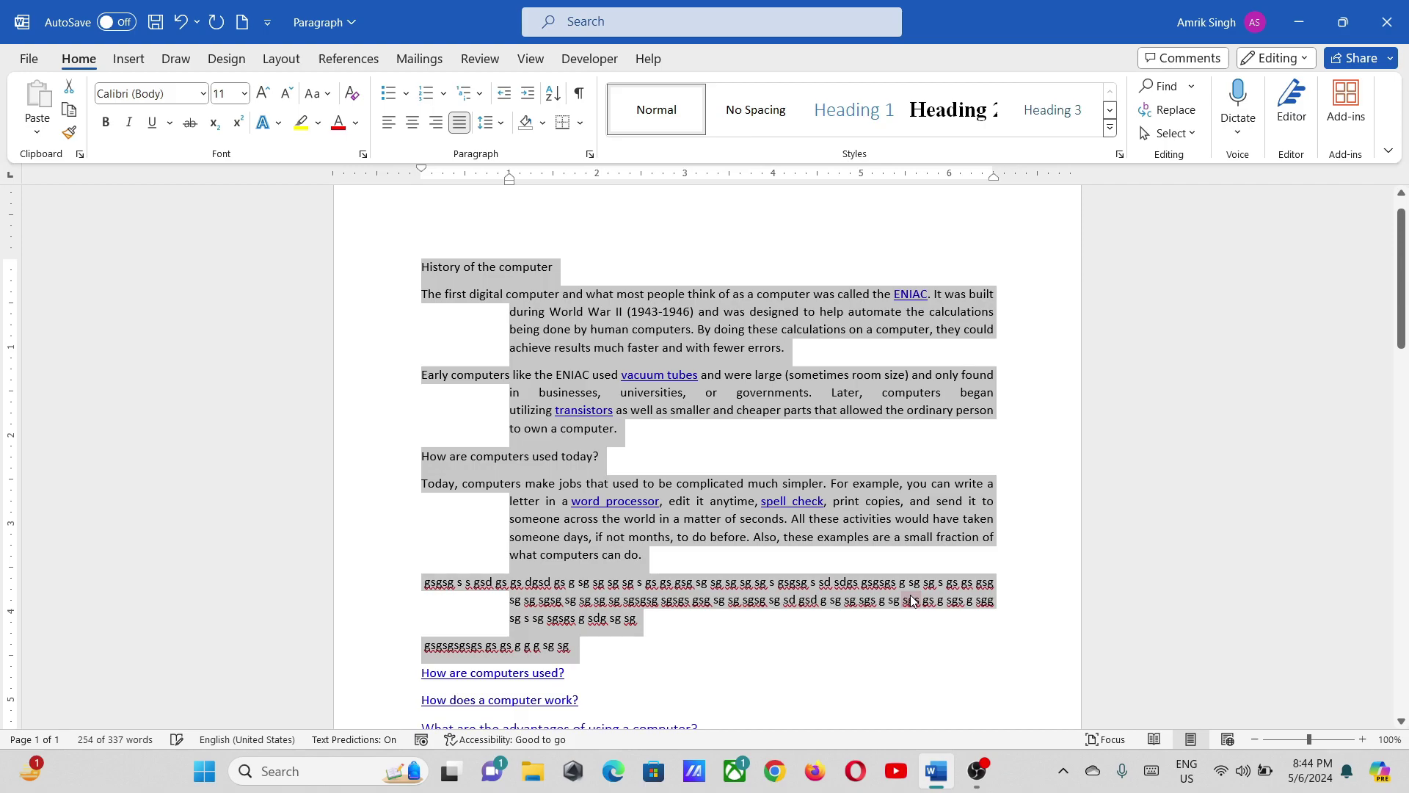
{"action": "left_click", "coordinate": [482, 325]}
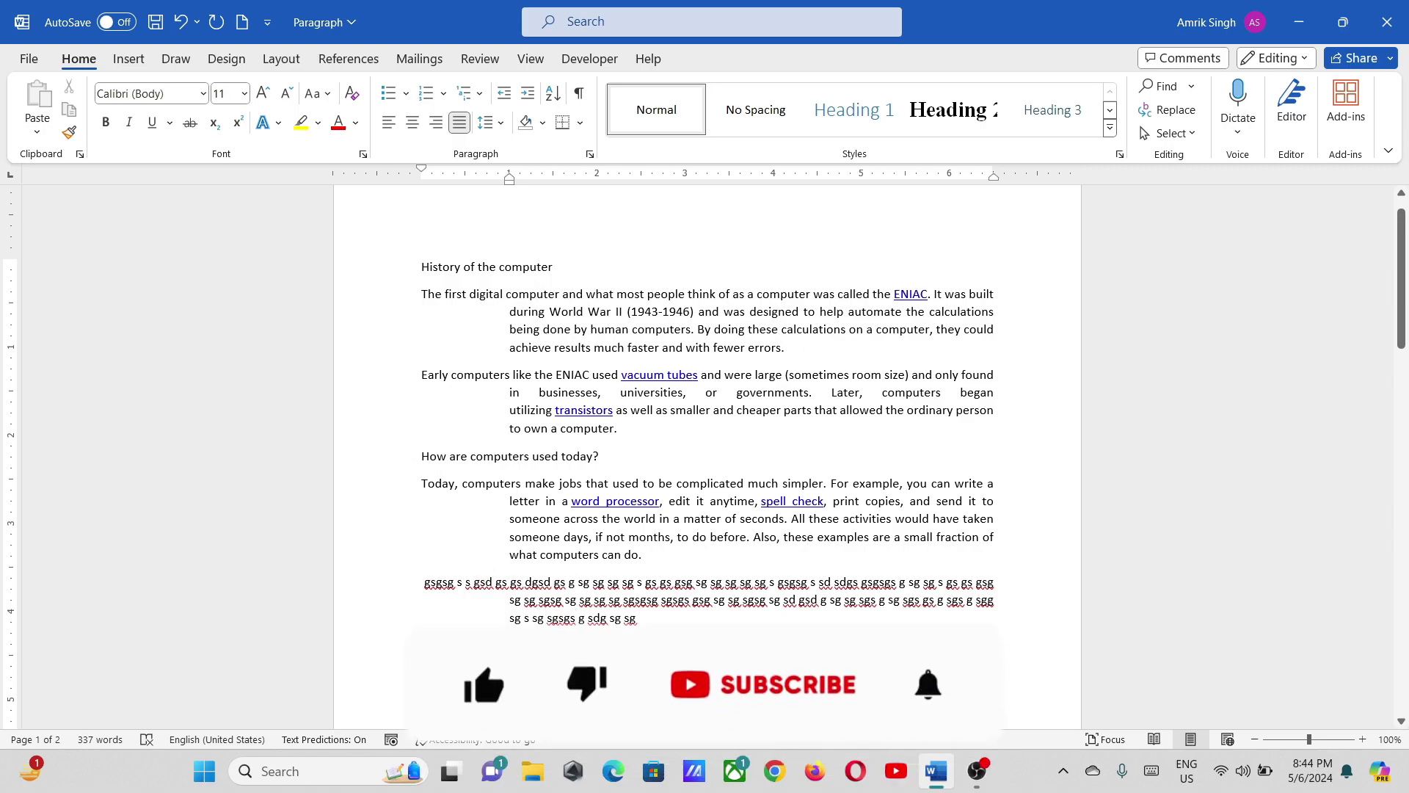
Step: Change the body paragraphs to a 1-inch first-line indent
{"action": "left_click_drag", "start_coordinate": [513, 607], "coordinate": [436, 297]}
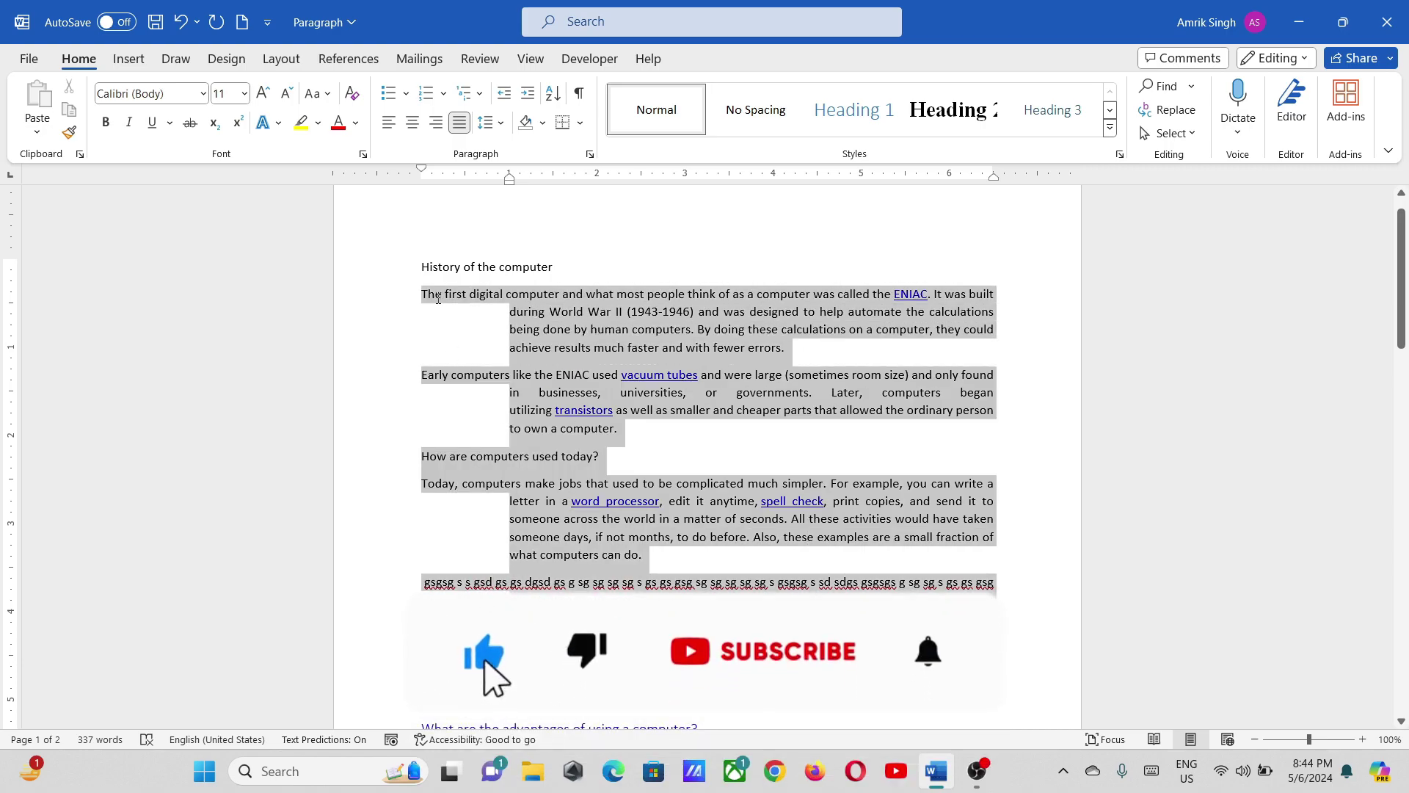
{"action": "left_click", "coordinate": [589, 154]}
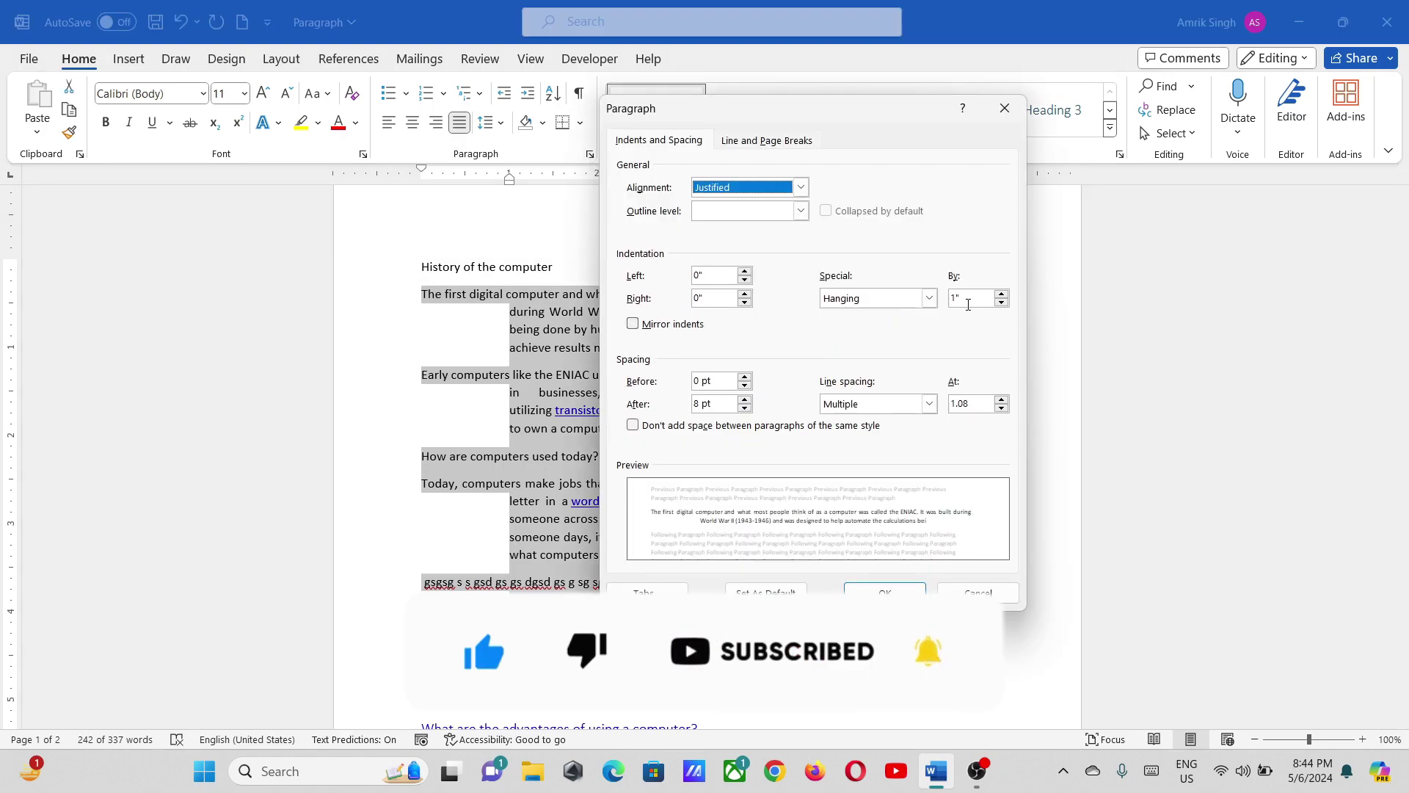
{"action": "left_click", "coordinate": [973, 594]}
{"action": "left_click", "coordinate": [578, 330]}
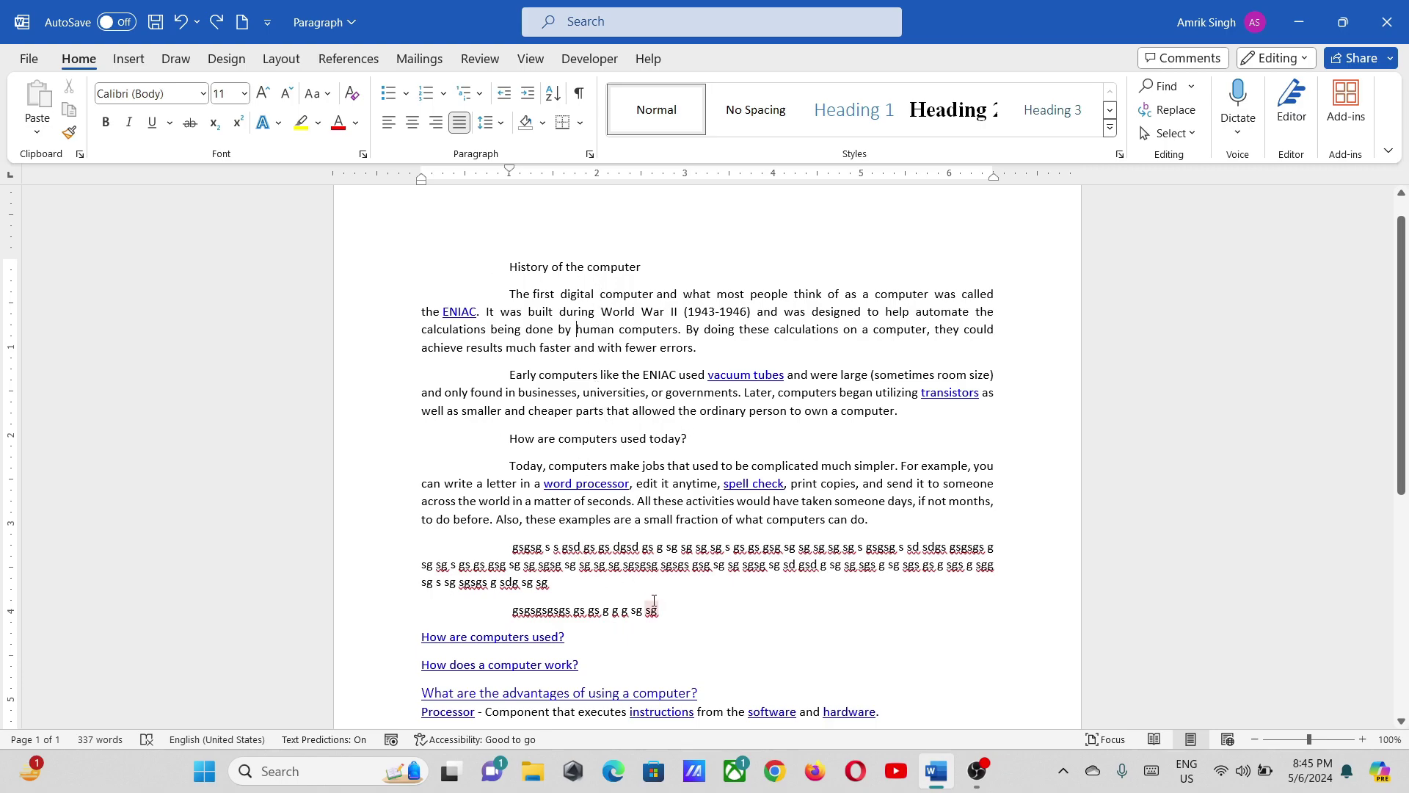
Step: Raise Spacing After from 8 pt to 24 pt for all paragraphs from the title down
{"action": "left_click_drag", "start_coordinate": [655, 611], "coordinate": [454, 228]}
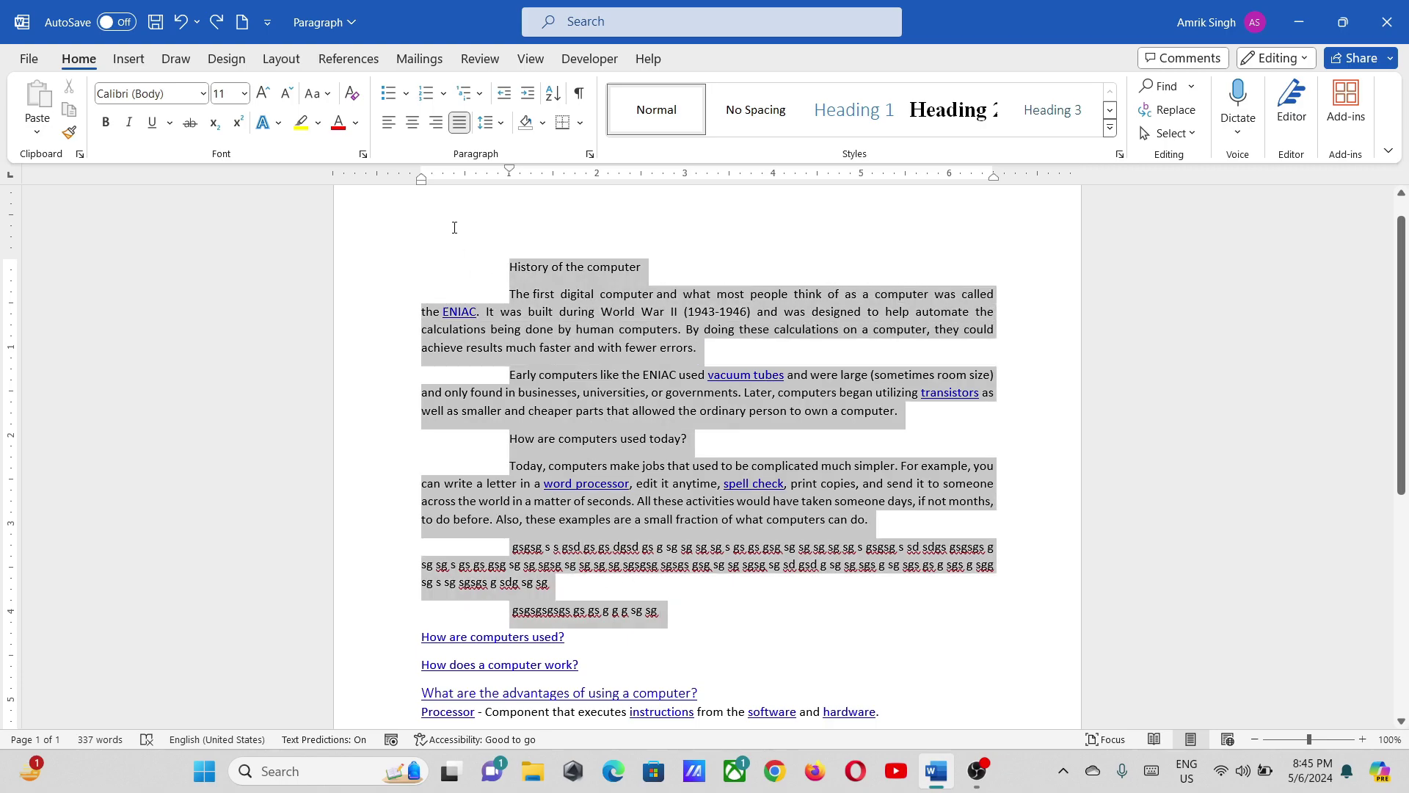
{"action": "left_click", "coordinate": [590, 154]}
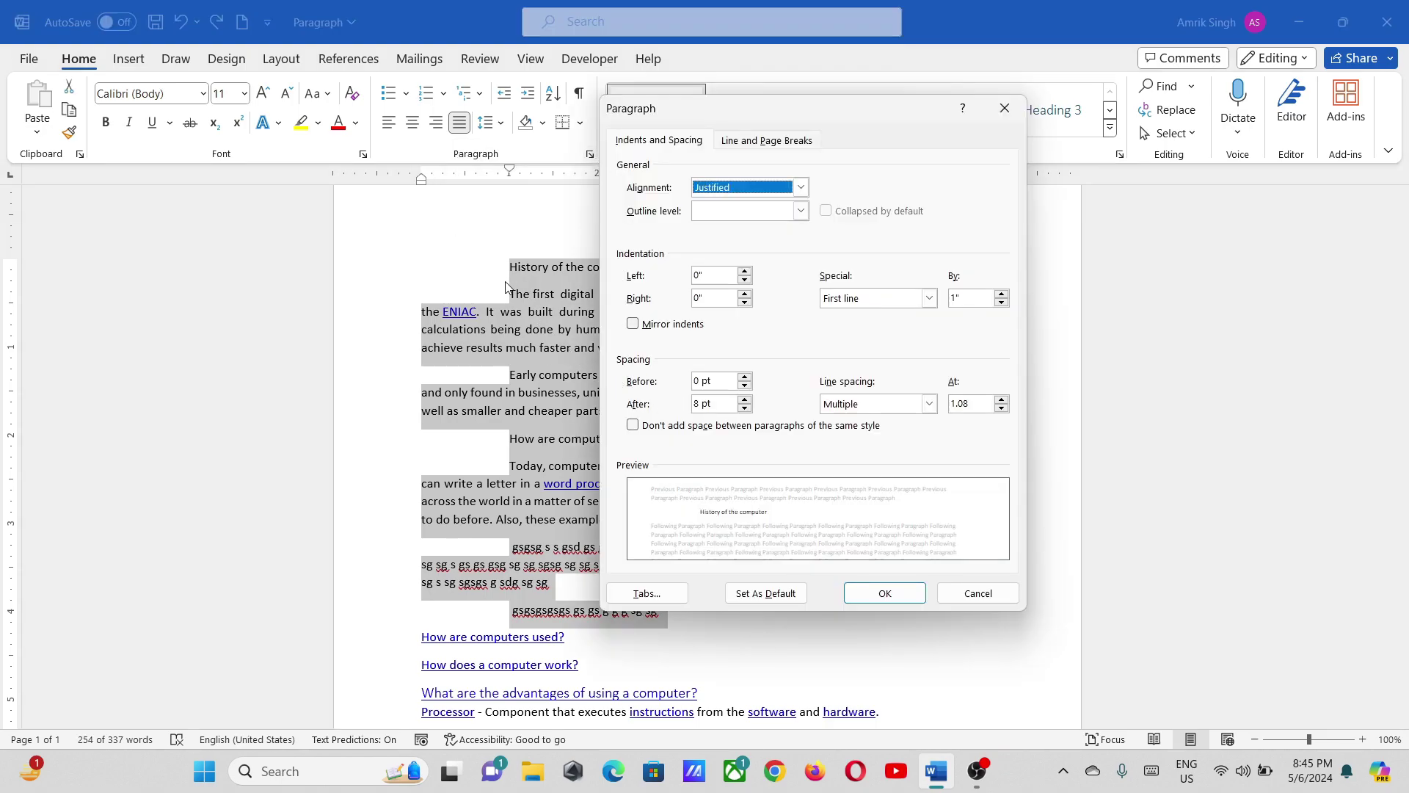
{"action": "left_click", "coordinate": [745, 400]}
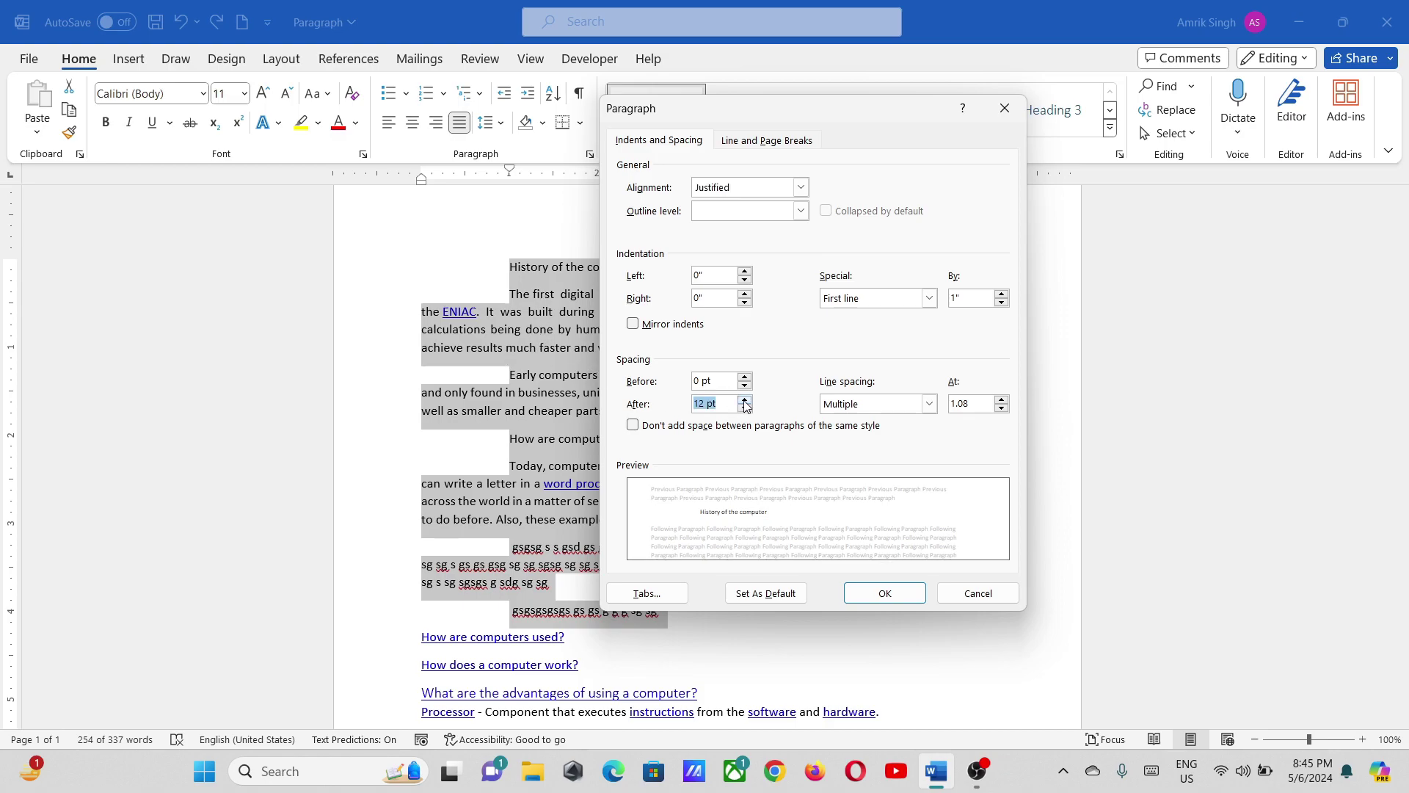
{"action": "left_click", "coordinate": [745, 400]}
{"action": "left_click", "coordinate": [745, 400]}
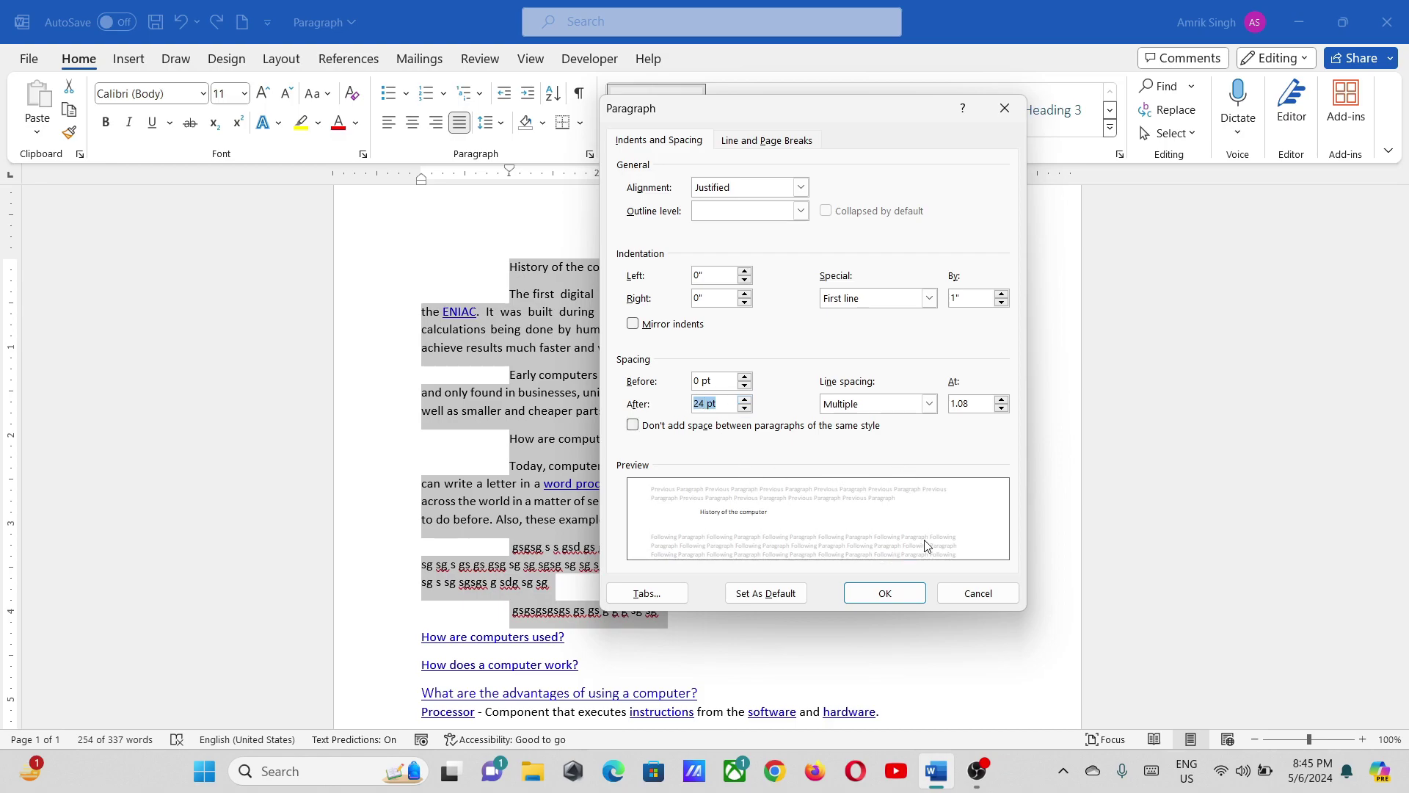
{"action": "left_click", "coordinate": [923, 590]}
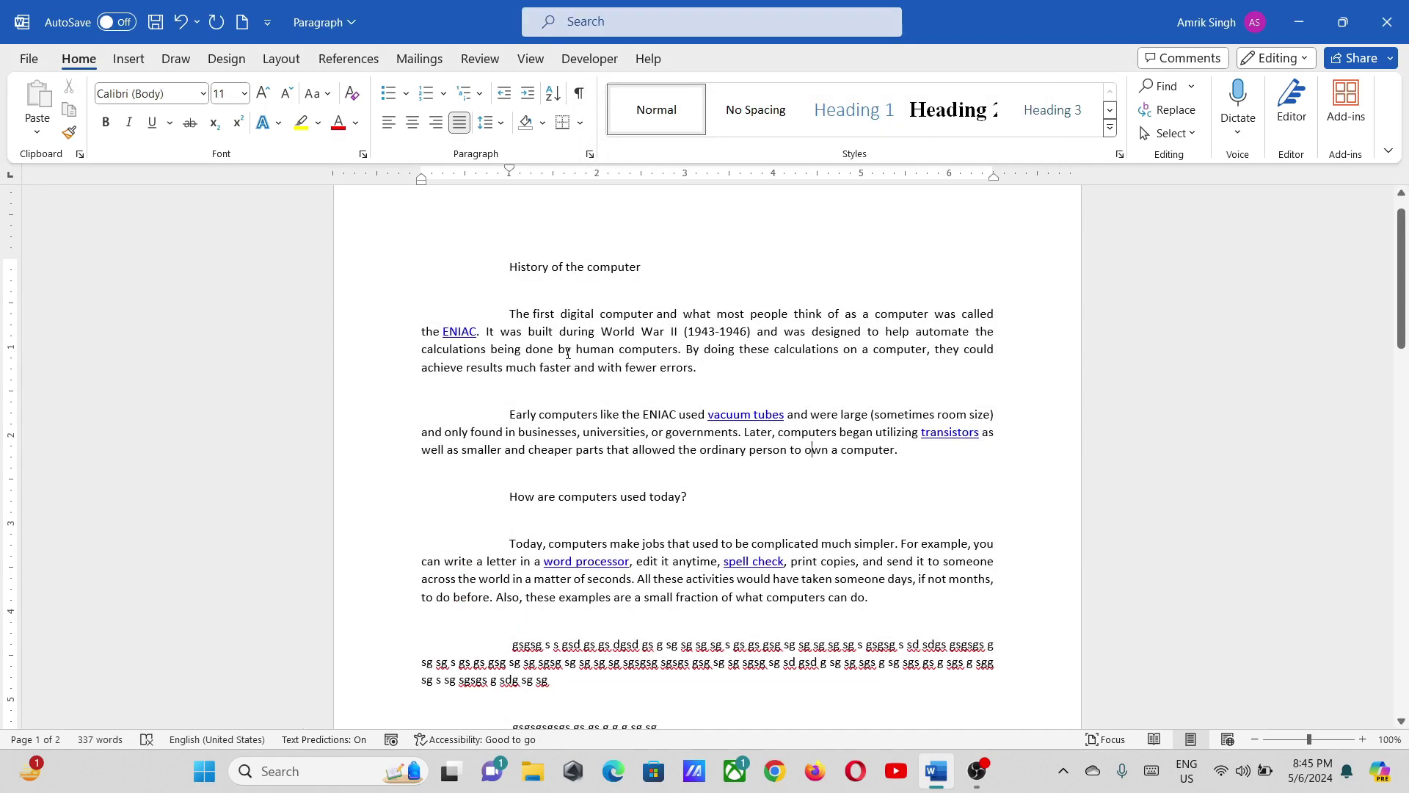
Step: Append more filler text to the short paragraph, then add a new filler line 'dffsdfsdfsf s sdf fs df' below it
{"action": "scroll", "coordinate": [688, 567], "scroll_direction": "down", "scroll_amount": 1}
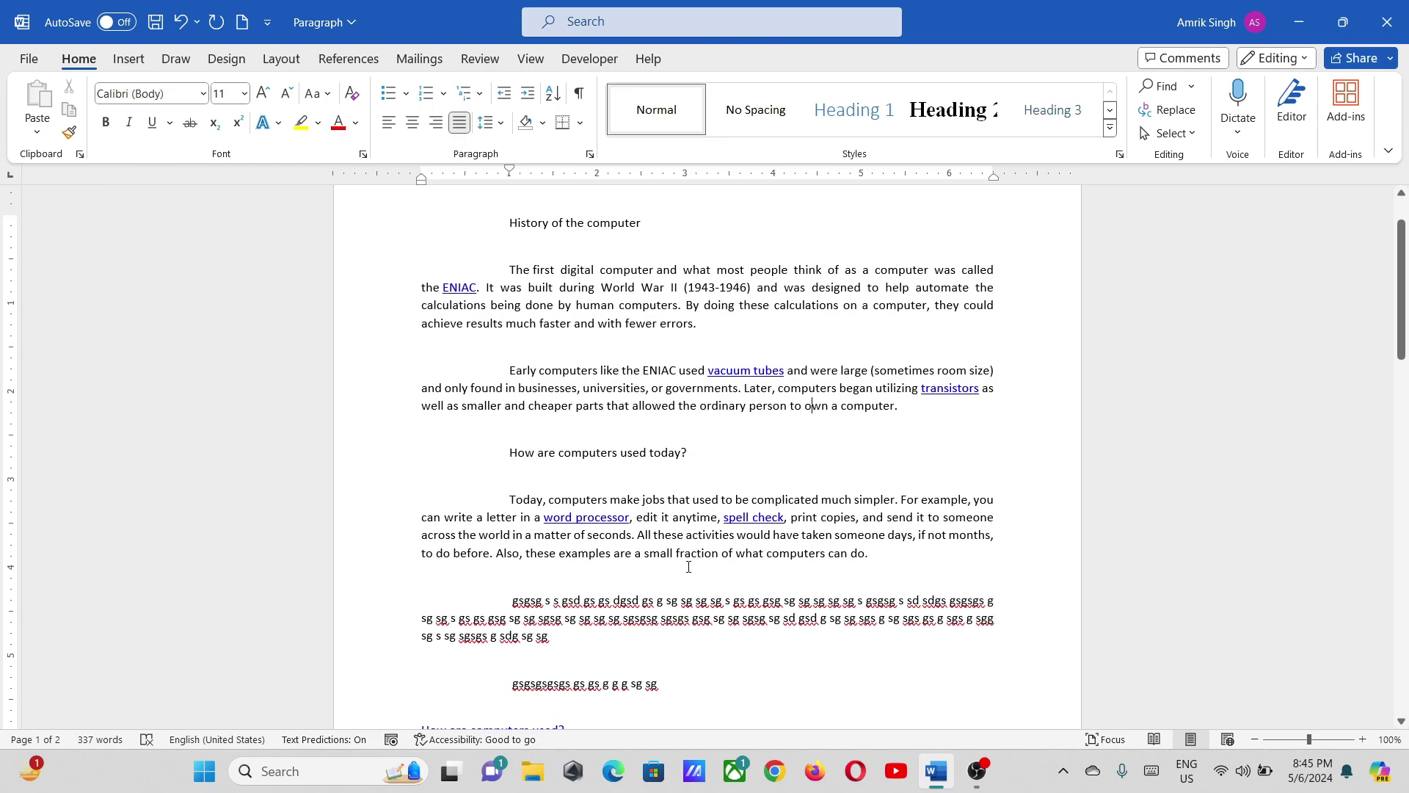
{"action": "scroll", "coordinate": [673, 546], "scroll_direction": "down", "scroll_amount": 3}
{"action": "left_click", "coordinate": [684, 567]}
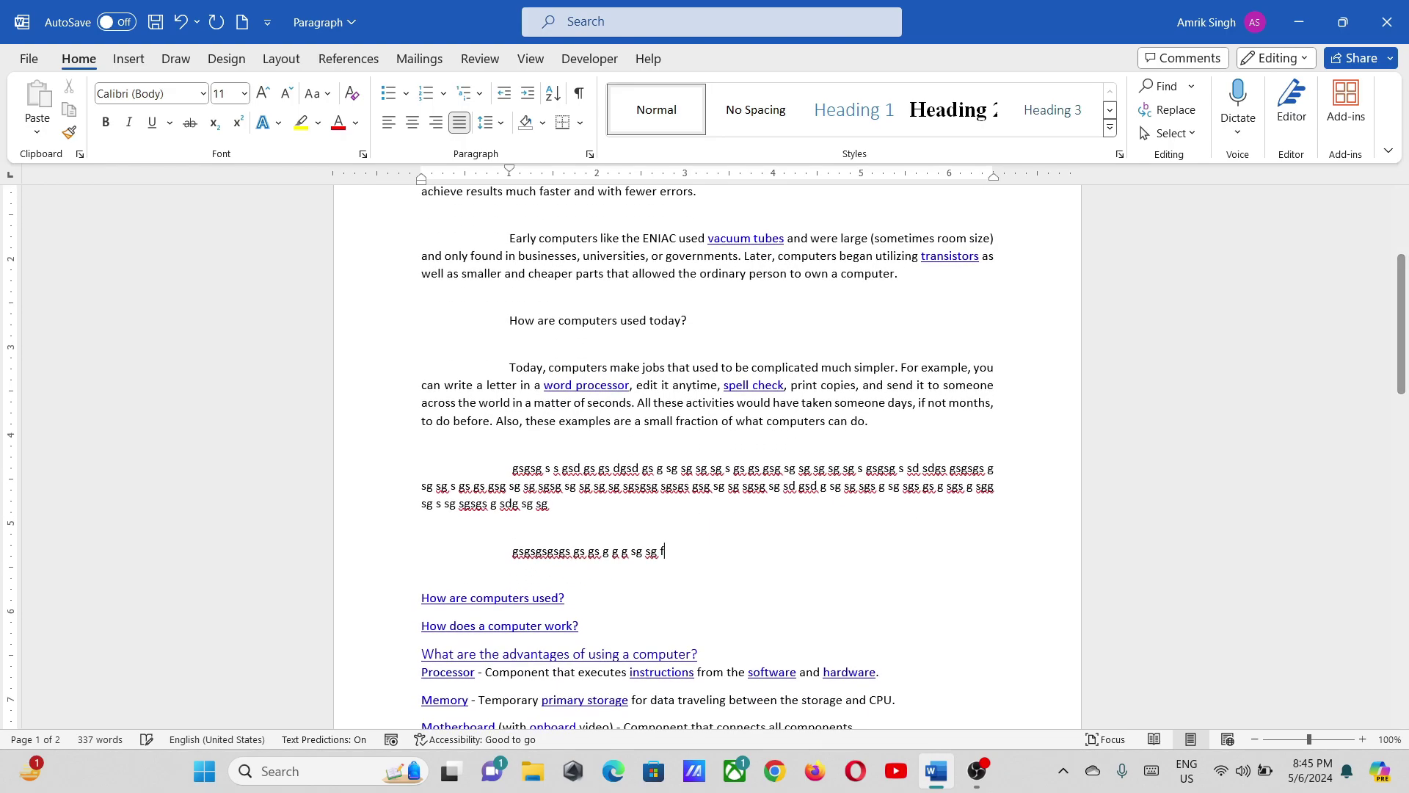
{"action": "type", "text": "f gdfgdfgdfgdf g fdg dfgfd g dfg dg"}
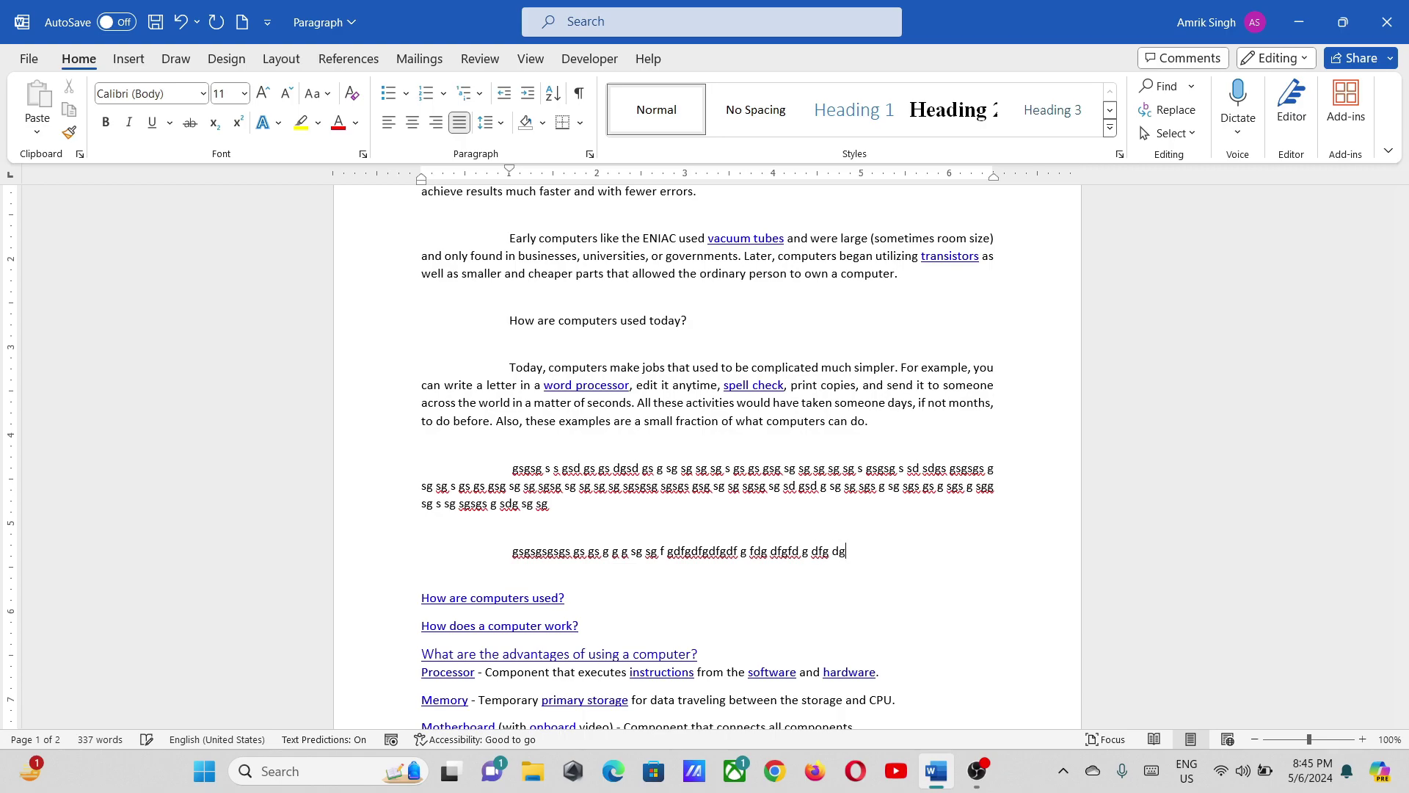
{"action": "type", "text": "dg dfg dg d g dfg dg dfg dfg dfg dg dfg"}
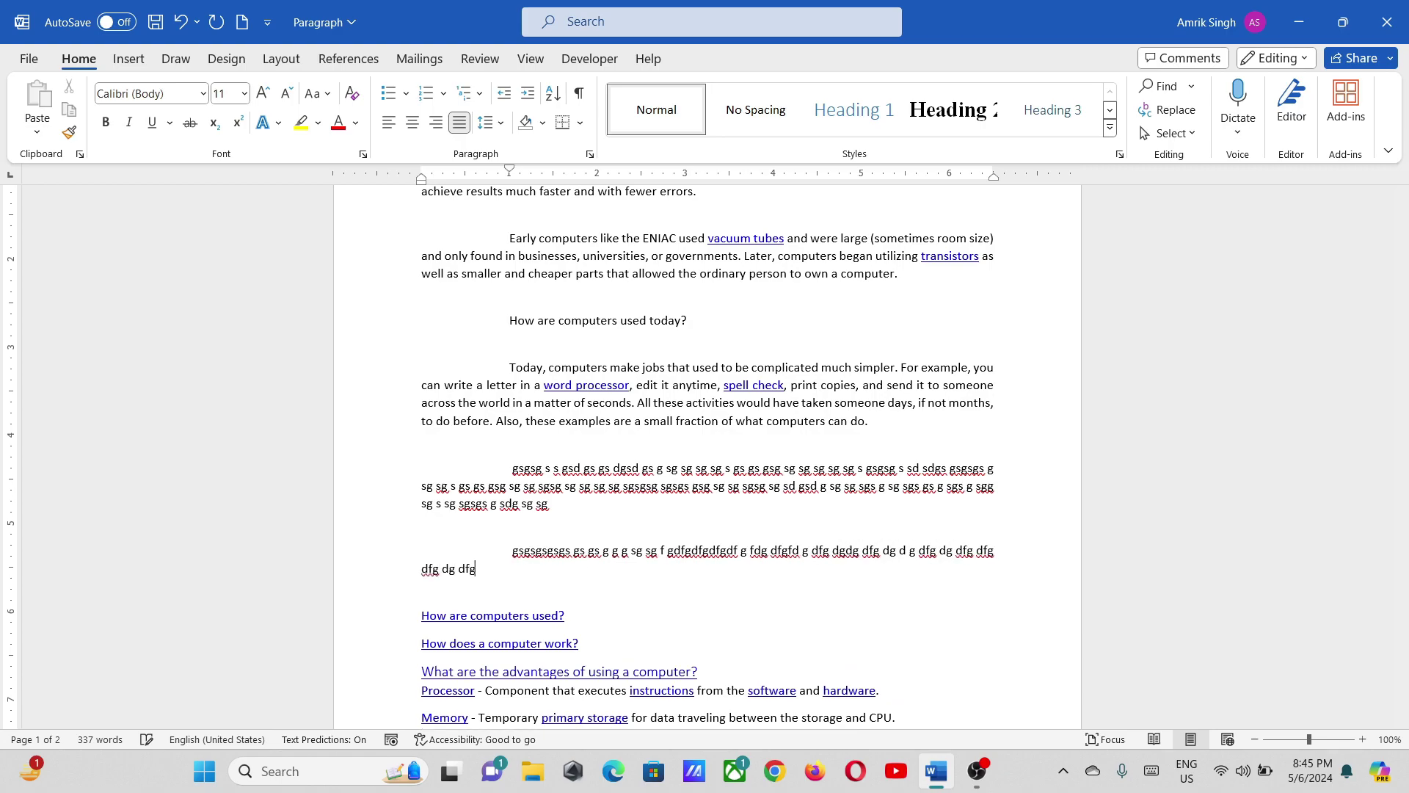
{"action": "type", "text": " dfg dfg dfg df gdf gd fg dfg dfg"}
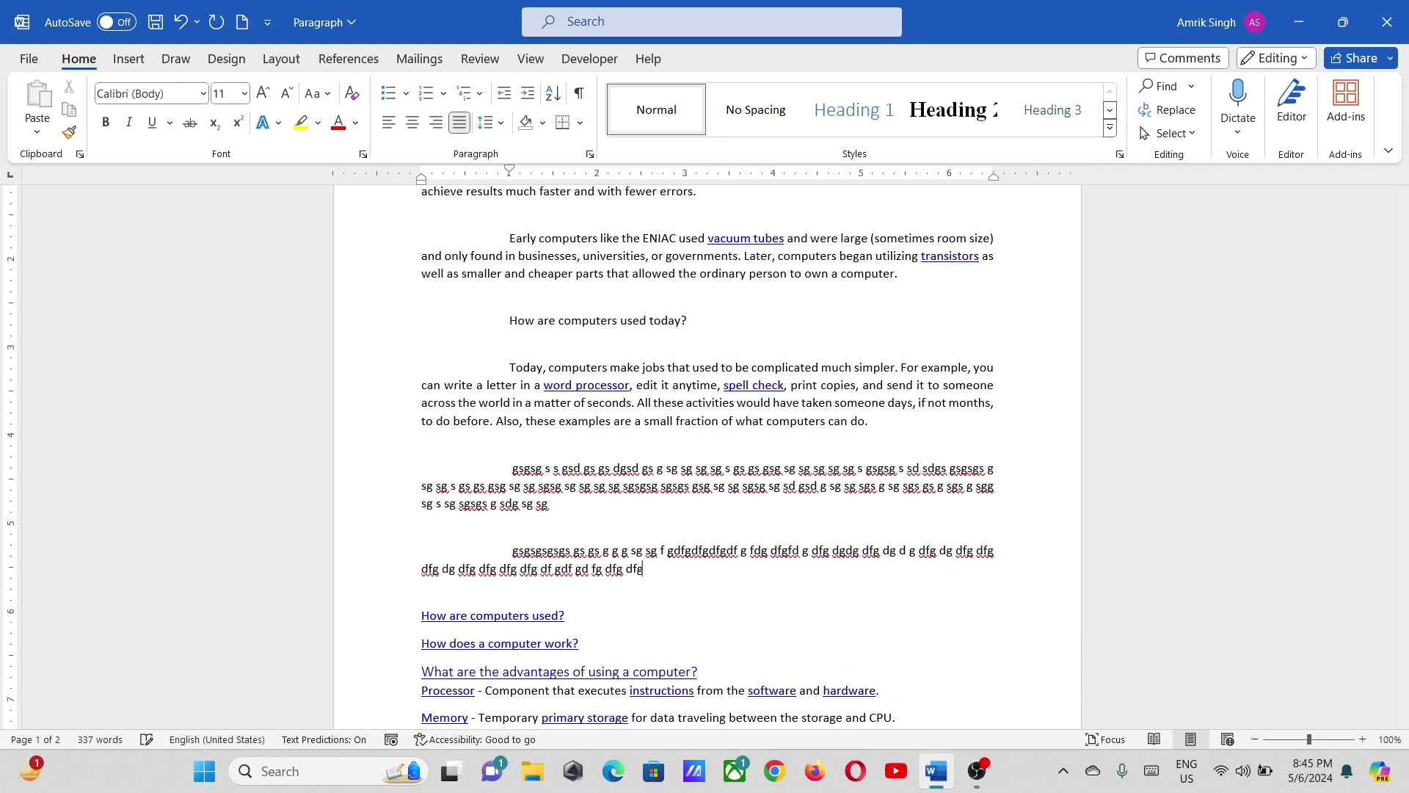
{"action": "type", "text": " dg dfg dfg dgdgdg d fg df"}
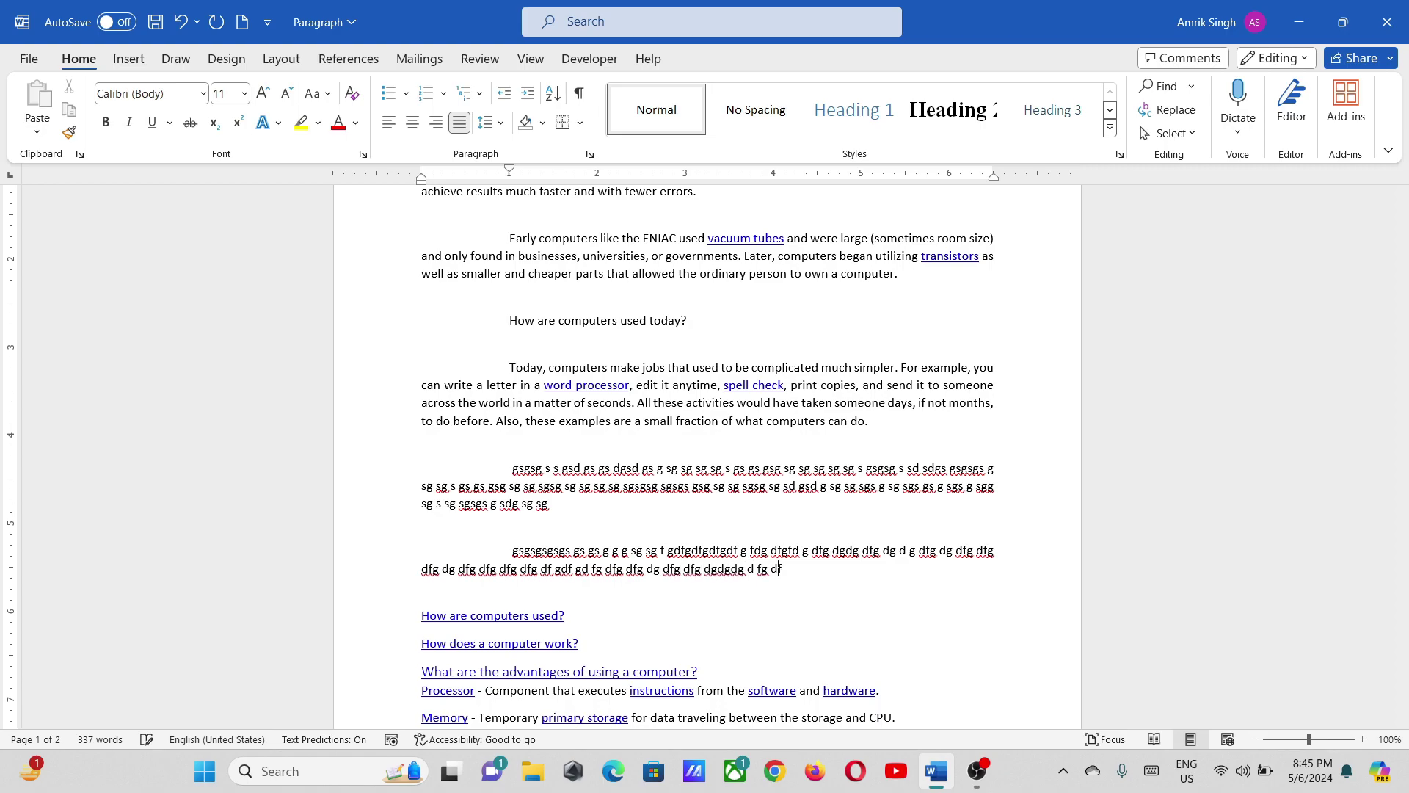
{"action": "type", "text": "g dfg dfg dfg dfgdf gd fg dfg"}
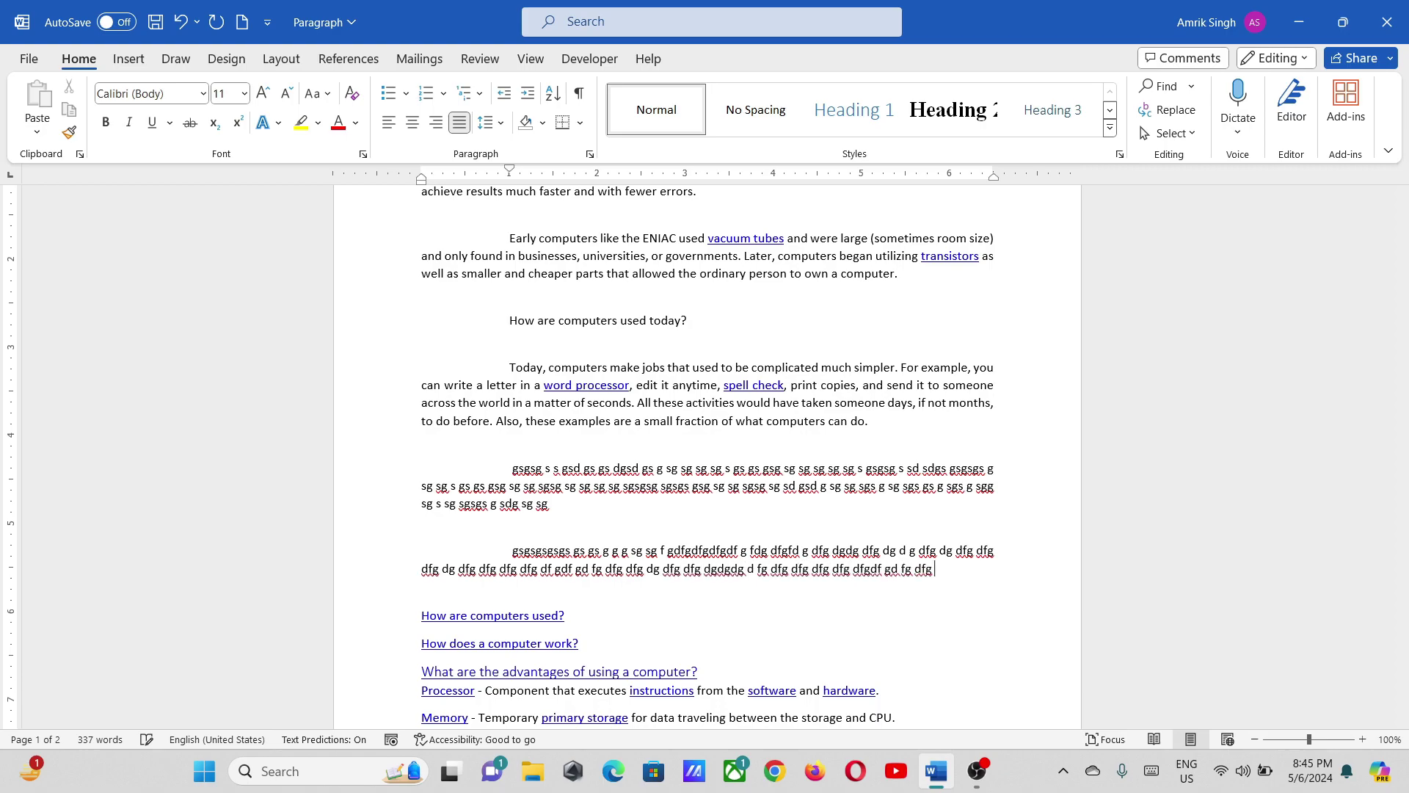
{"action": "type", "text": " dfg dfgd gd fgd gdgd"}
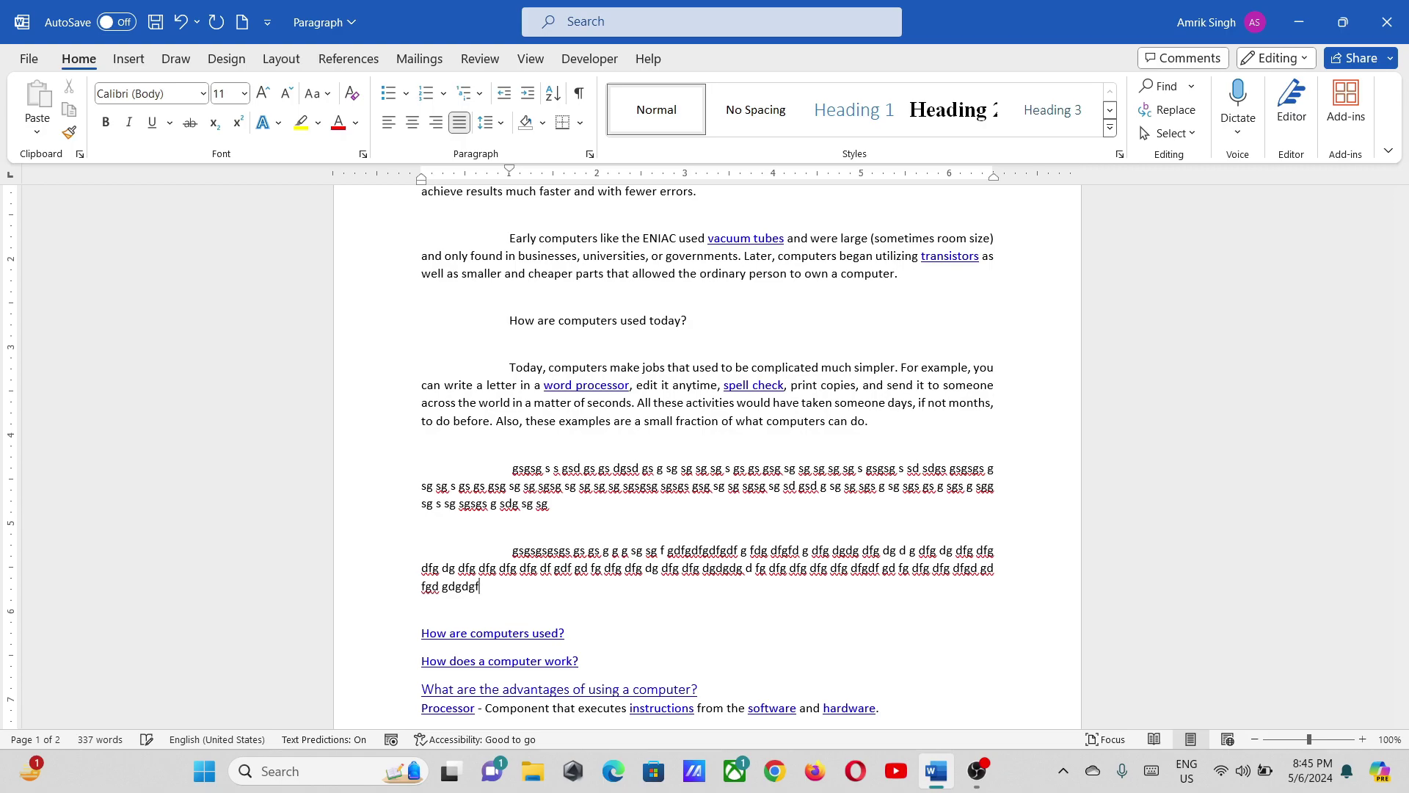
{"action": "type", "text": "gfgdfg fgfd"}
{"action": "key", "text": "Return"}
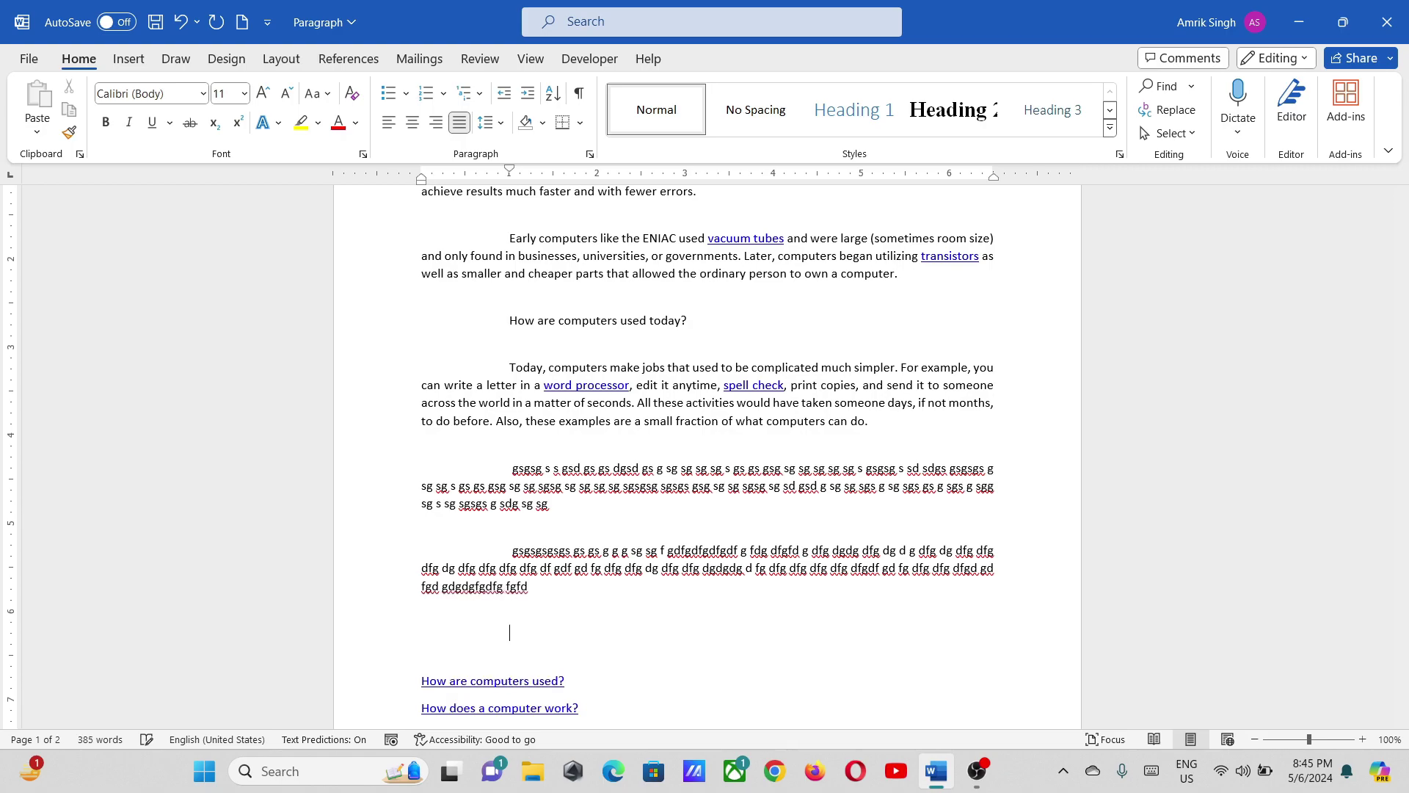
{"action": "type", "text": "dff"}
{"action": "type", "text": "sdfsdfsf  s  sdf  fs df f"}
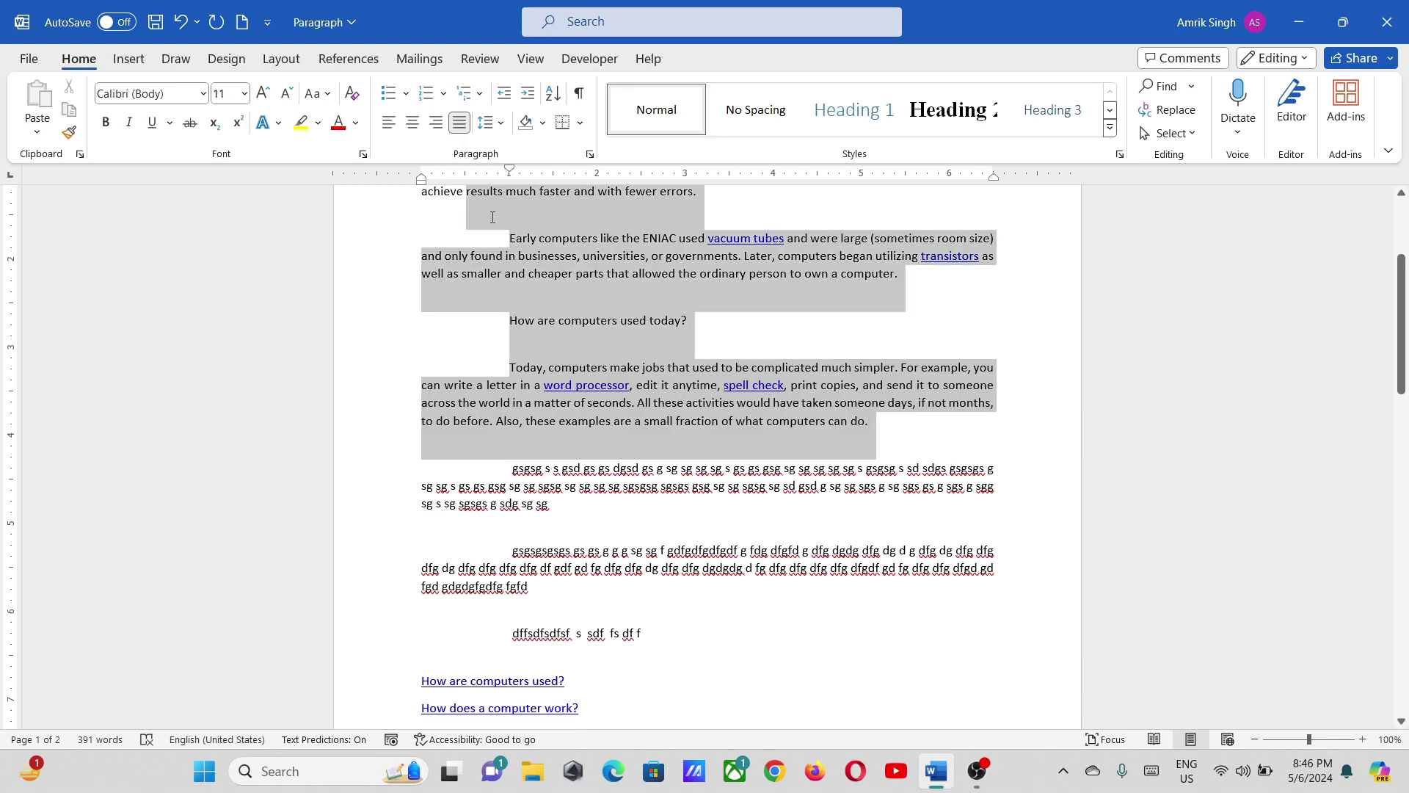
Step: Apply Double line spacing to the paragraphs through the ENIAC and Today paragraphs
{"action": "left_click_drag", "start_coordinate": [888, 433], "coordinate": [424, 190]}
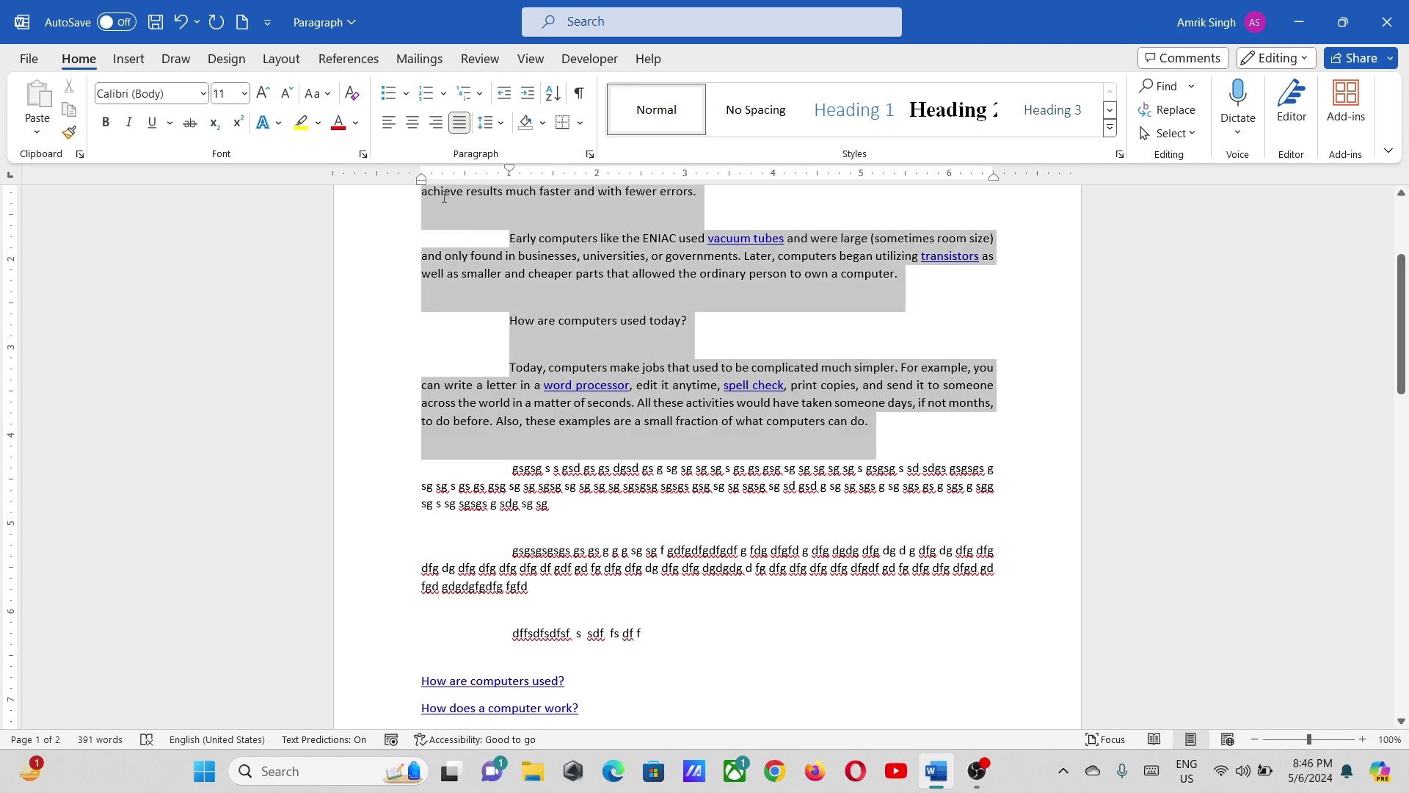
{"action": "left_click", "coordinate": [590, 153]}
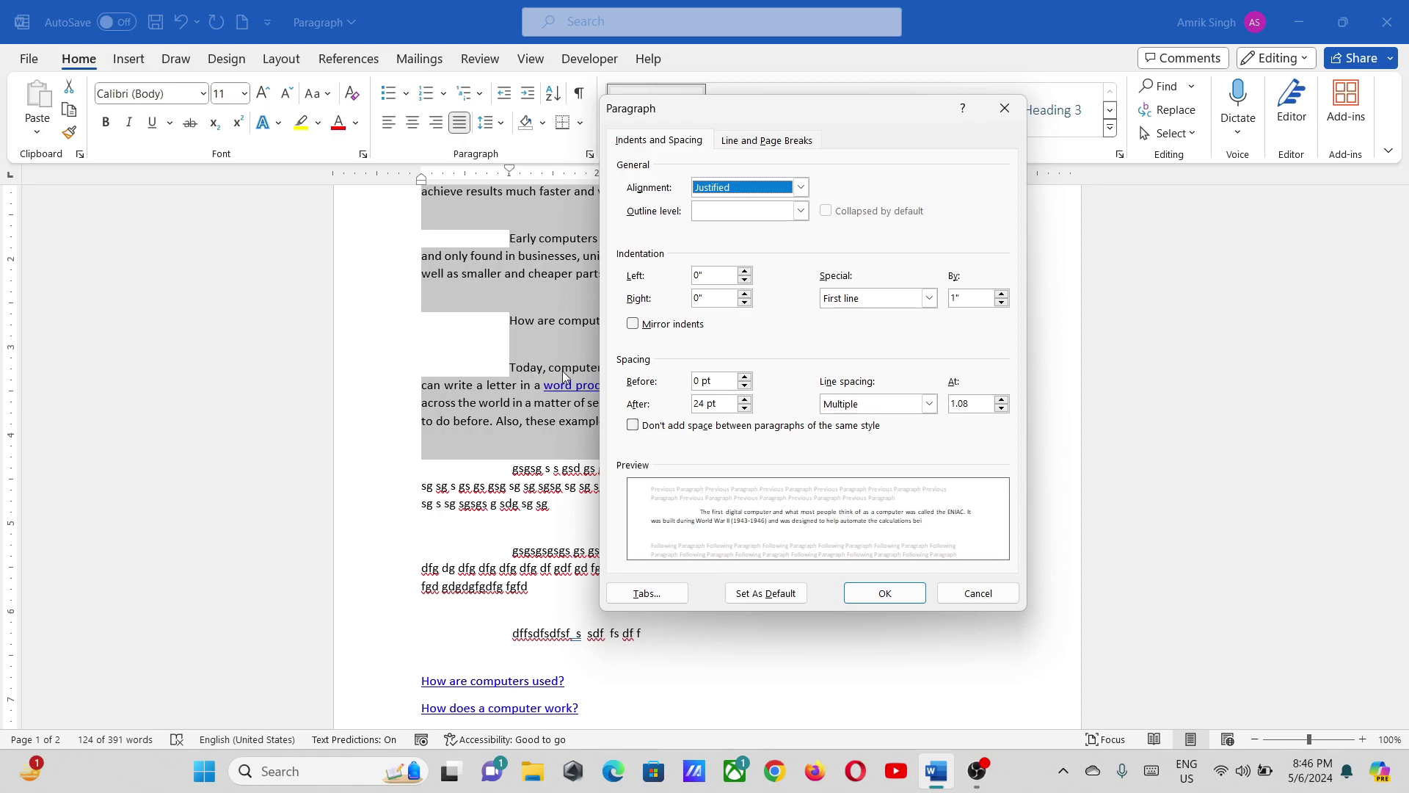
{"action": "left_click", "coordinate": [860, 406]}
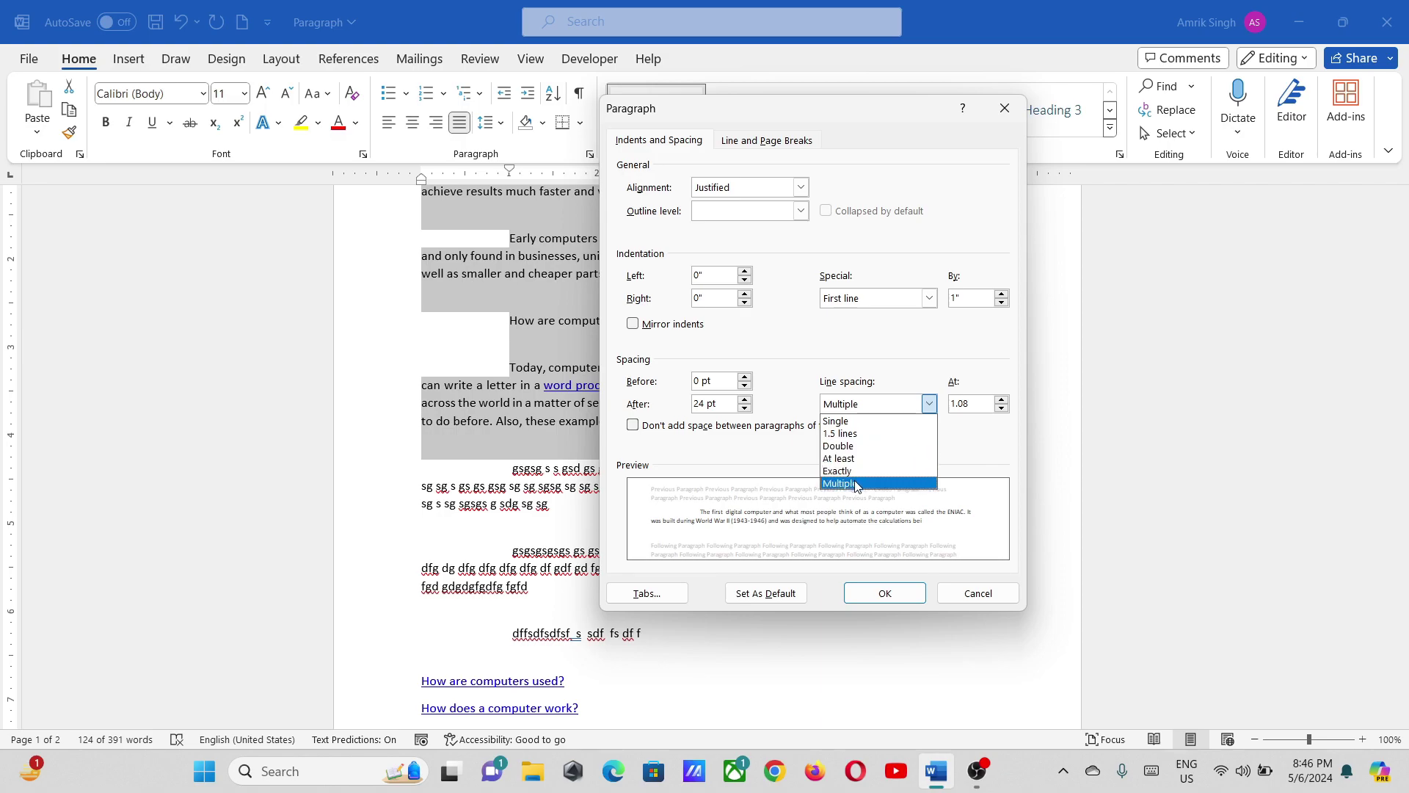
{"action": "left_click", "coordinate": [856, 446]}
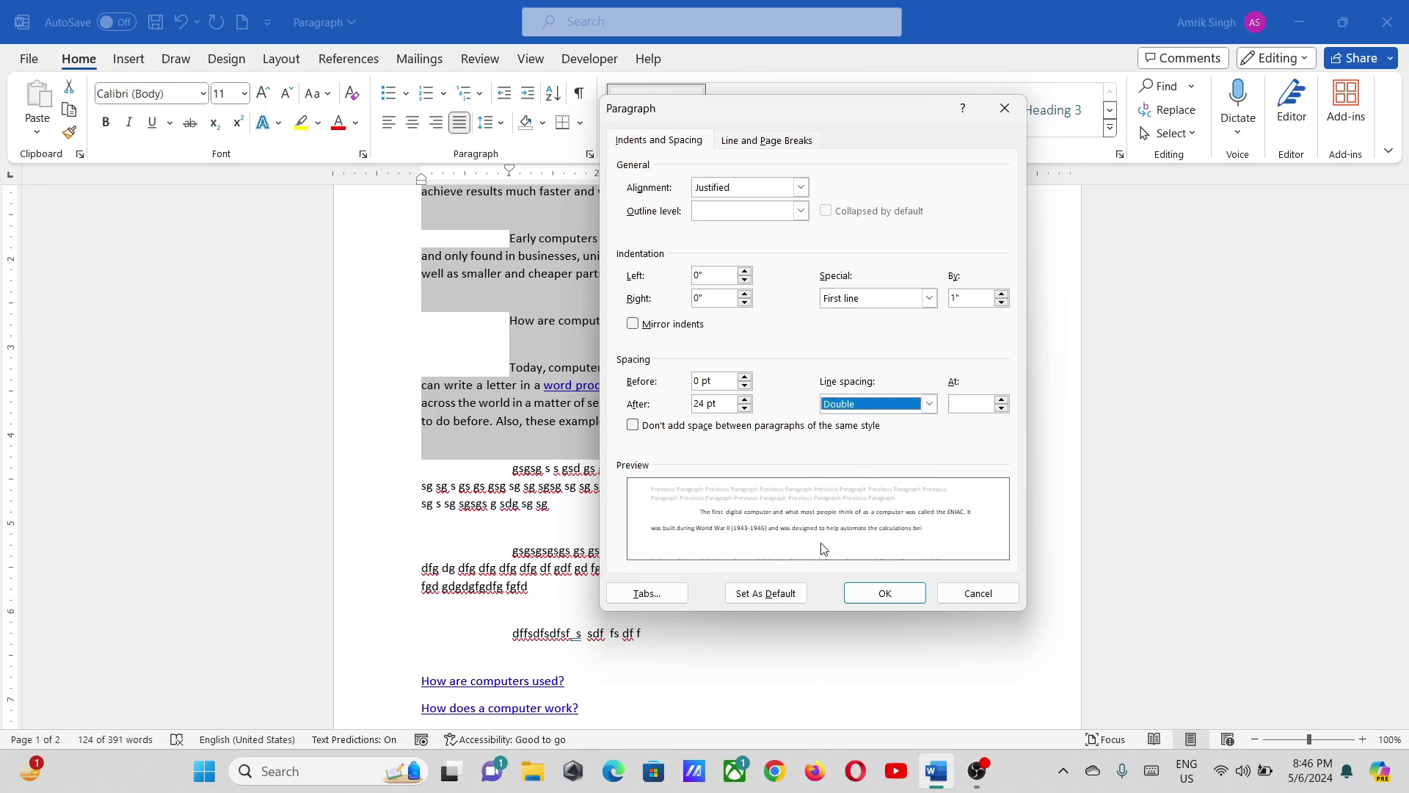
{"action": "left_click", "coordinate": [884, 593]}
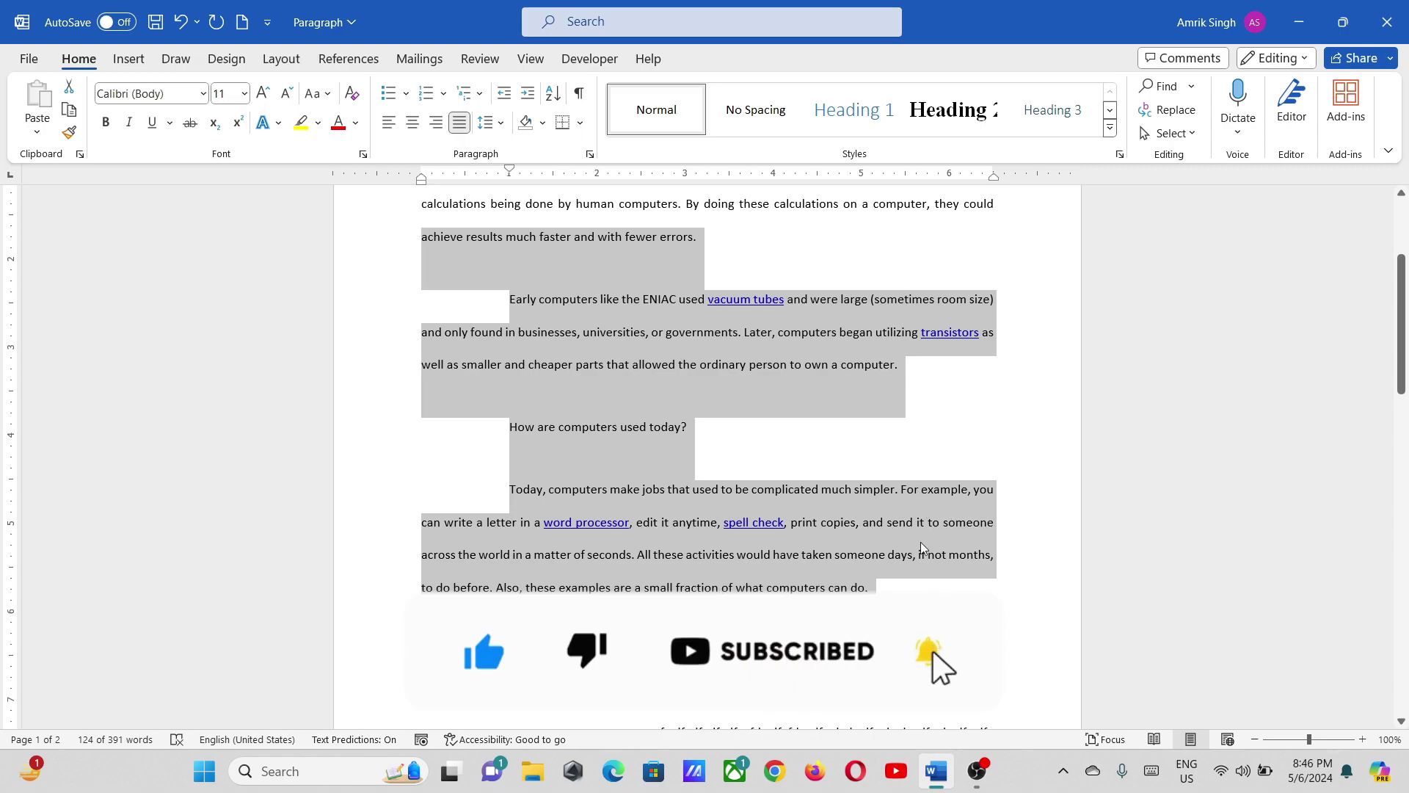
Step: Reopen the Paragraph dialog to check the 1" first-line indent, 24 pt after and Double spacing
{"action": "left_click", "coordinate": [590, 154]}
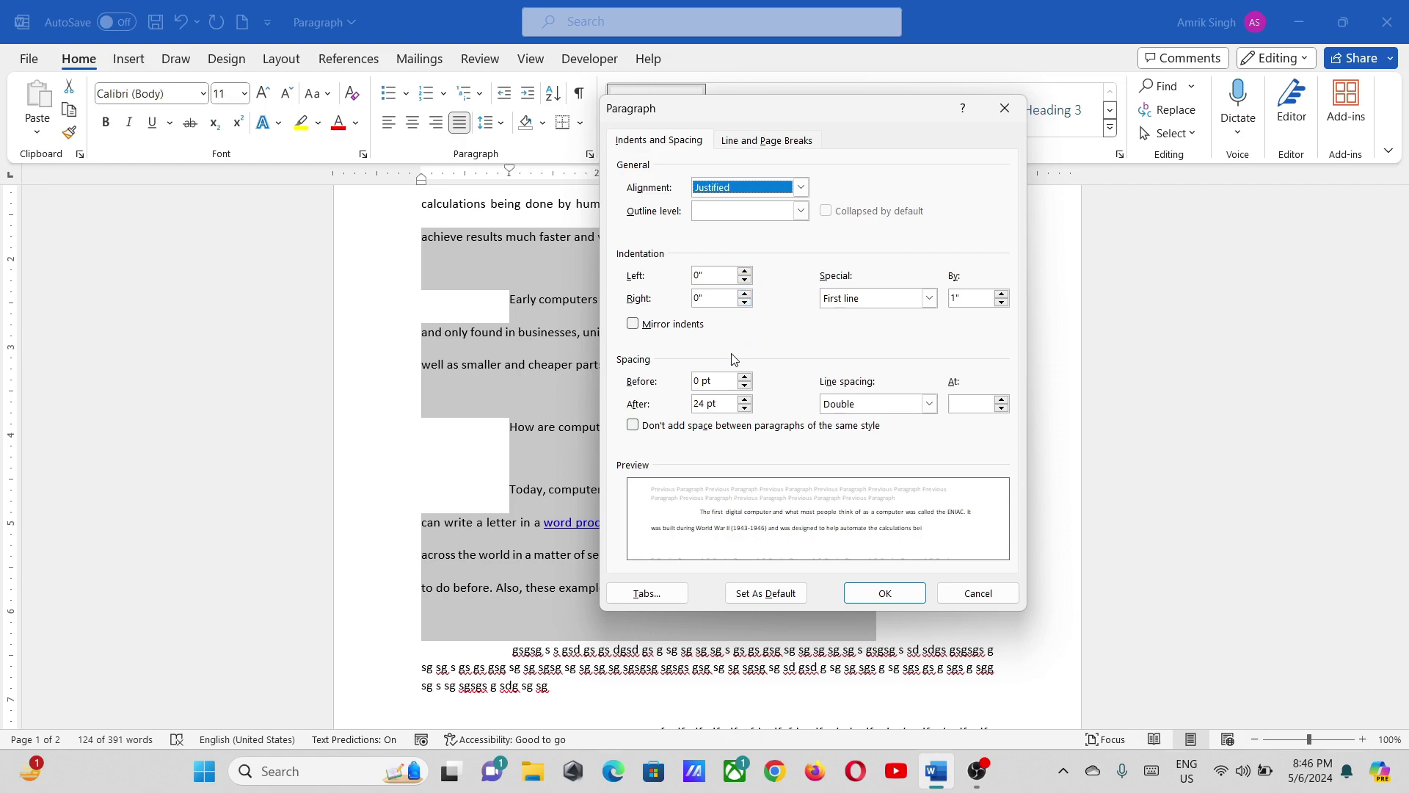